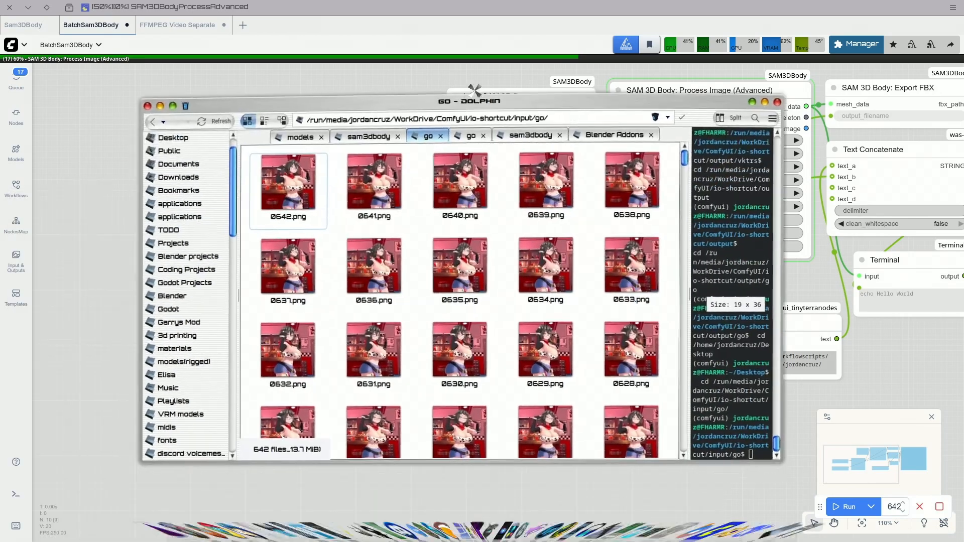
Look through the extracted PNG frames in the input/go folder in Dolphin.
{"action": "double_click", "coordinate": [472, 84]}
{"action": "scroll", "coordinate": [458, 319], "scroll_direction": "down", "scroll_amount": 8}
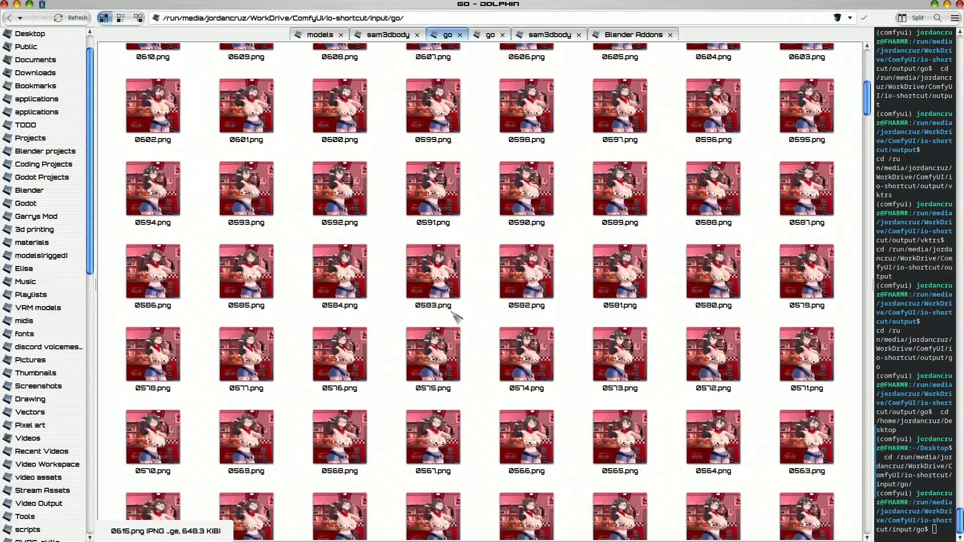
{"action": "left_click_drag", "start_coordinate": [869, 120], "coordinate": [893, 472]}
{"action": "left_click_drag", "start_coordinate": [521, 9], "coordinate": [542, 540]}
Switch to the FFMPEG Video Separate workflow and examine its path, FPS, audio and Terminal nodes.
{"action": "left_click", "coordinate": [193, 32]}
{"action": "left_click", "coordinate": [193, 28]}
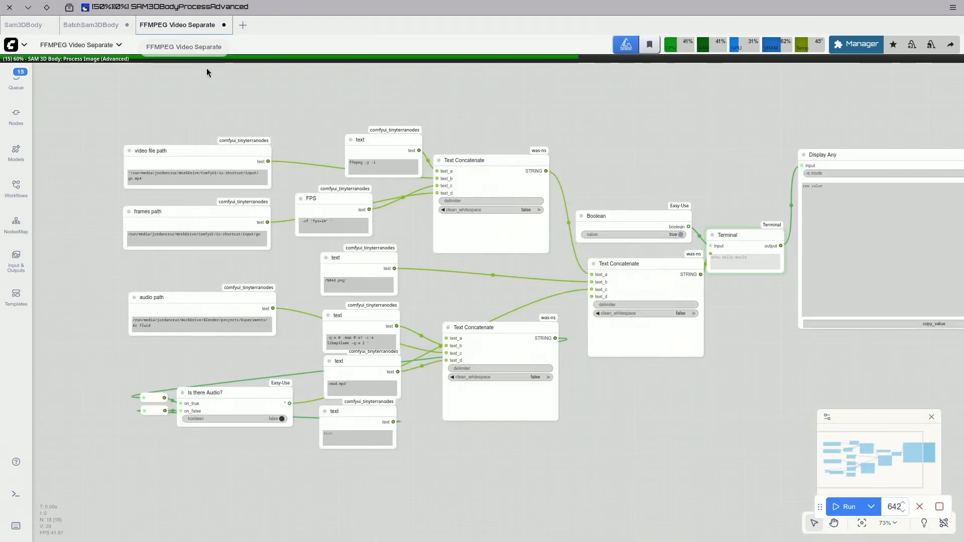
{"action": "mouse_move", "coordinate": [662, 183]}
{"action": "left_mouse_down"}
{"action": "mouse_move", "coordinate": [633, 181]}
{"action": "mouse_move", "coordinate": [620, 196]}
{"action": "mouse_move", "coordinate": [654, 173]}
{"action": "left_mouse_up"}
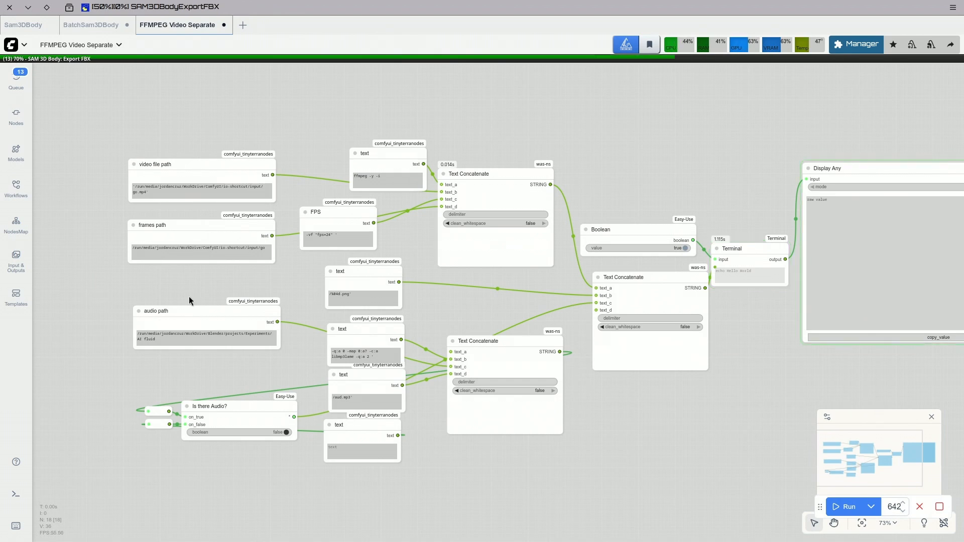
{"action": "left_click_drag", "start_coordinate": [647, 440], "coordinate": [573, 421]}
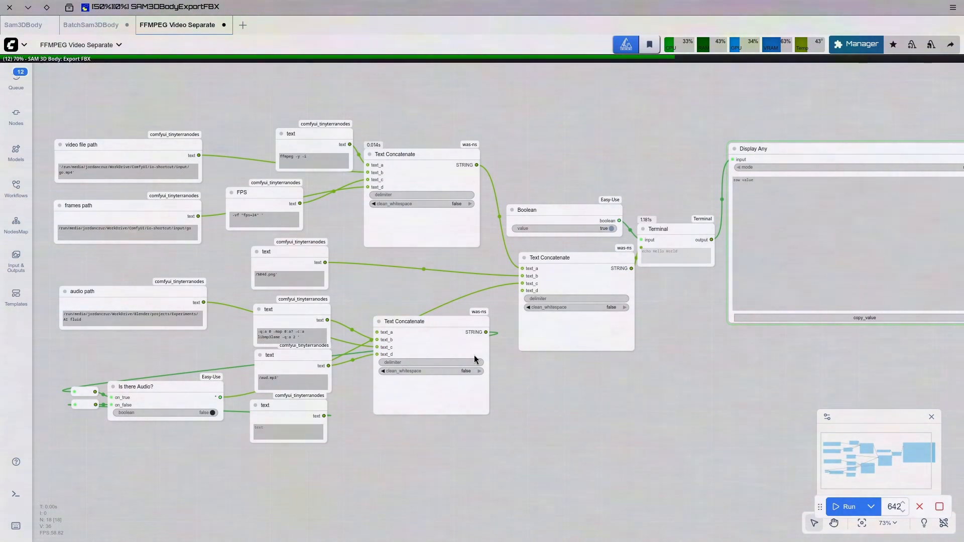
{"action": "scroll", "coordinate": [323, 269], "scroll_direction": "up", "scroll_amount": 1}
{"action": "scroll", "coordinate": [321, 270], "scroll_direction": "up", "scroll_amount": 2}
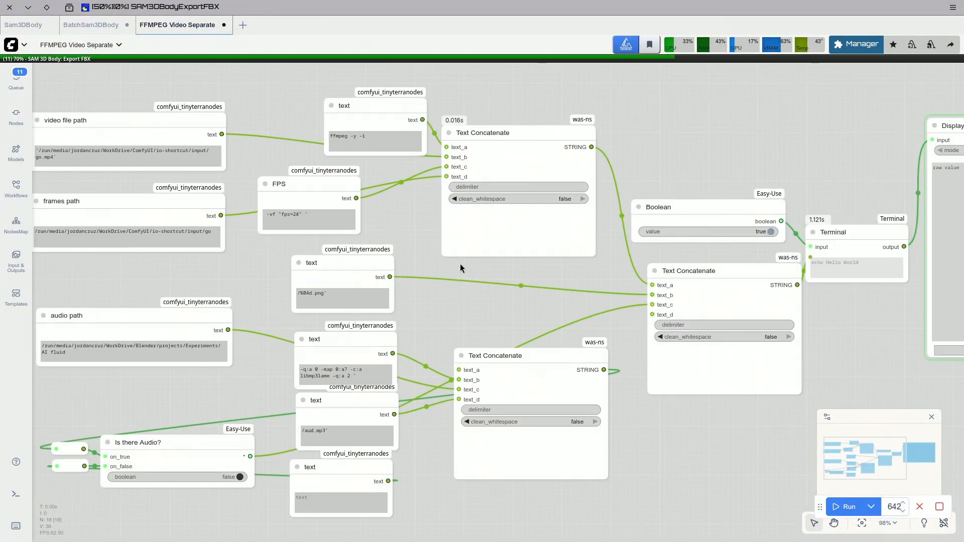
Return to the BatchSam3DBody workflow and view its node graph.
{"action": "mouse_move", "coordinate": [98, 32]}
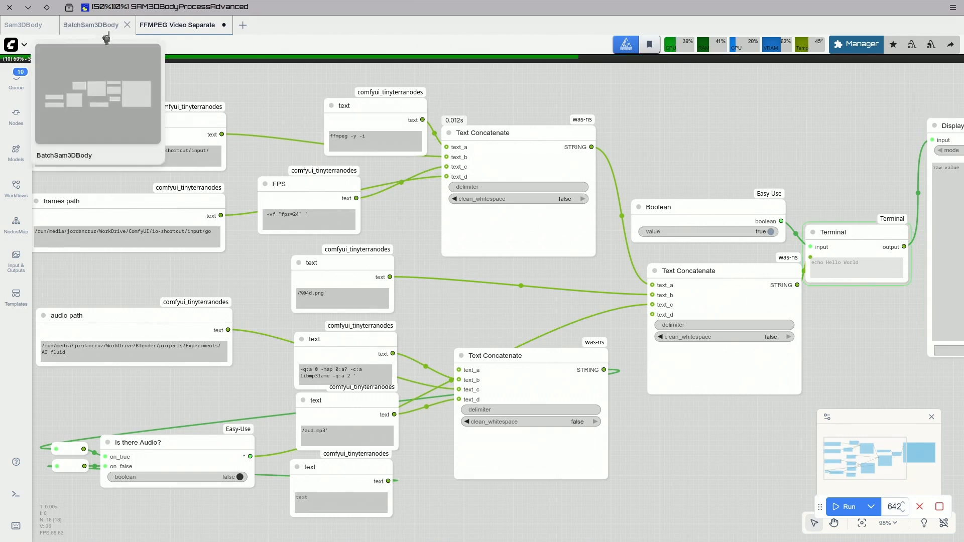
{"action": "left_click", "coordinate": [98, 35]}
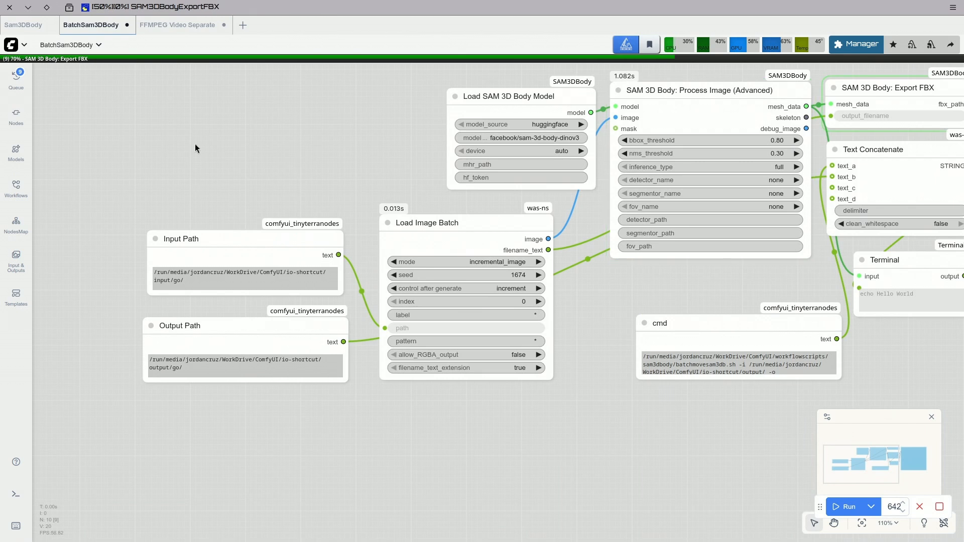
{"action": "scroll", "coordinate": [195, 160], "scroll_direction": "down", "scroll_amount": 2}
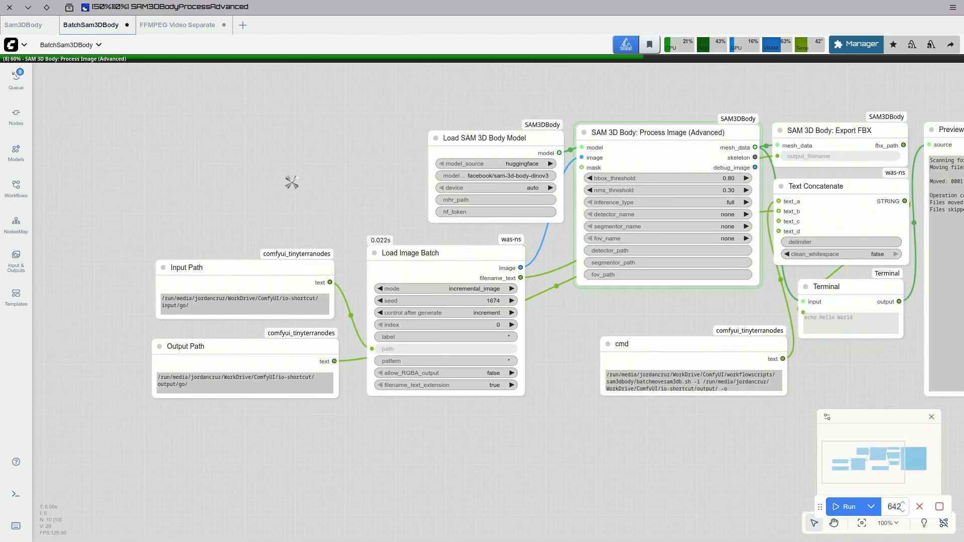
Review the numbered frames in Dolphin's input/go folder, check 0642.png, and return to the ComfyUI graph.
{"action": "key", "text": "alt+Tab"}
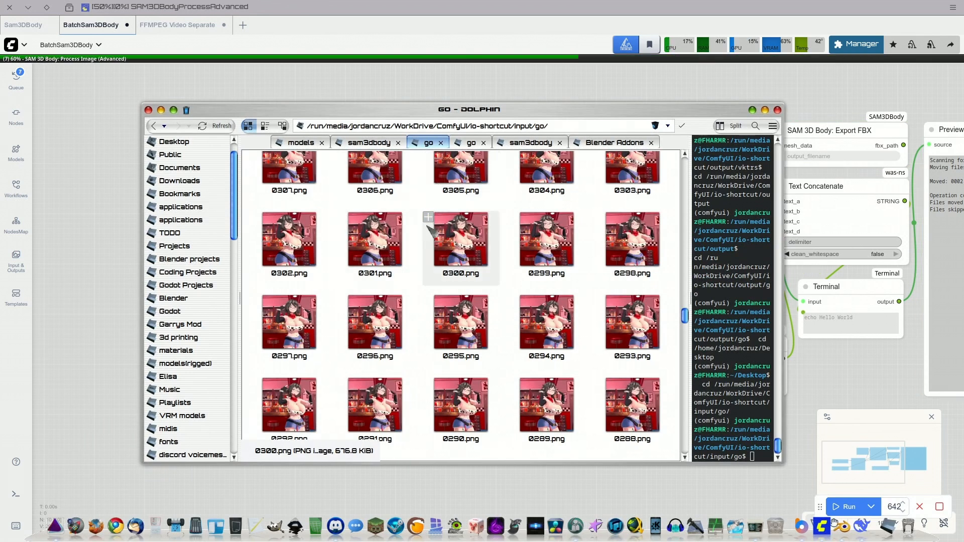
{"action": "scroll", "coordinate": [441, 226], "scroll_direction": "down", "scroll_amount": 3}
{"action": "left_click_drag", "start_coordinate": [686, 317], "coordinate": [683, 160]}
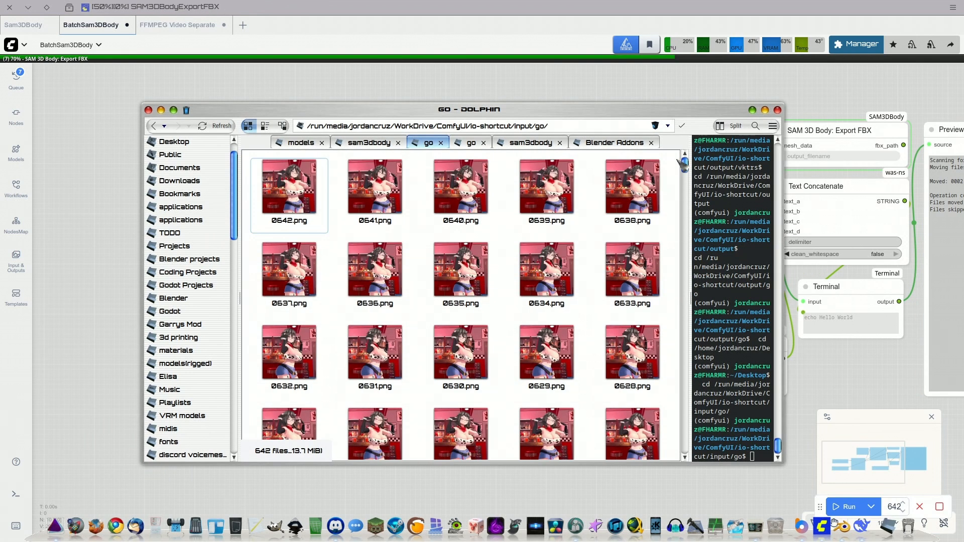
{"action": "left_click", "coordinate": [296, 201]}
{"action": "left_click_drag", "start_coordinate": [467, 111], "coordinate": [558, 541]}
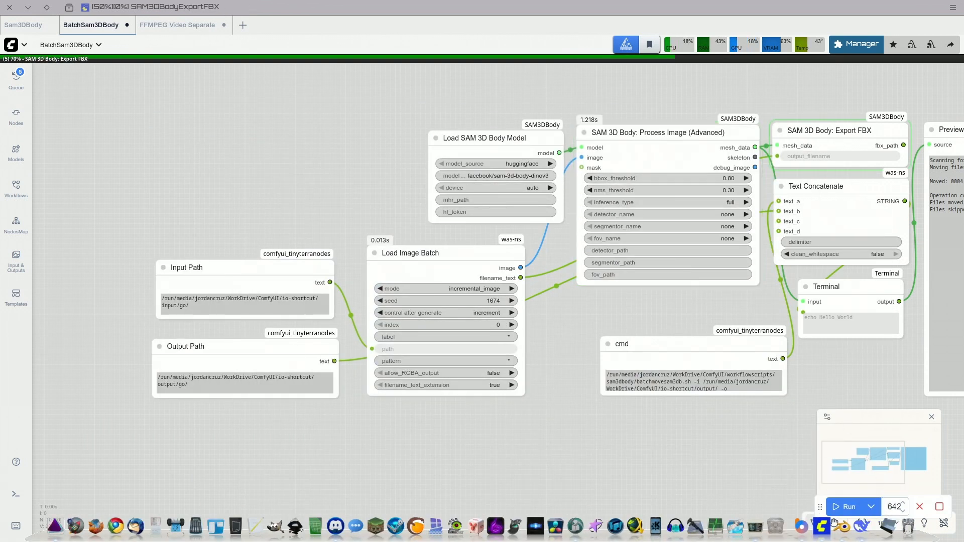
Examine the Input Path, Load Image Batch and Load SAM 3D Body Model nodes and their settings.
{"action": "mouse_move", "coordinate": [431, 421]}
{"action": "left_mouse_down"}
{"action": "mouse_move", "coordinate": [312, 451]}
{"action": "mouse_move", "coordinate": [426, 431]}
{"action": "left_mouse_up"}
{"action": "left_click_drag", "start_coordinate": [236, 284], "coordinate": [225, 282]}
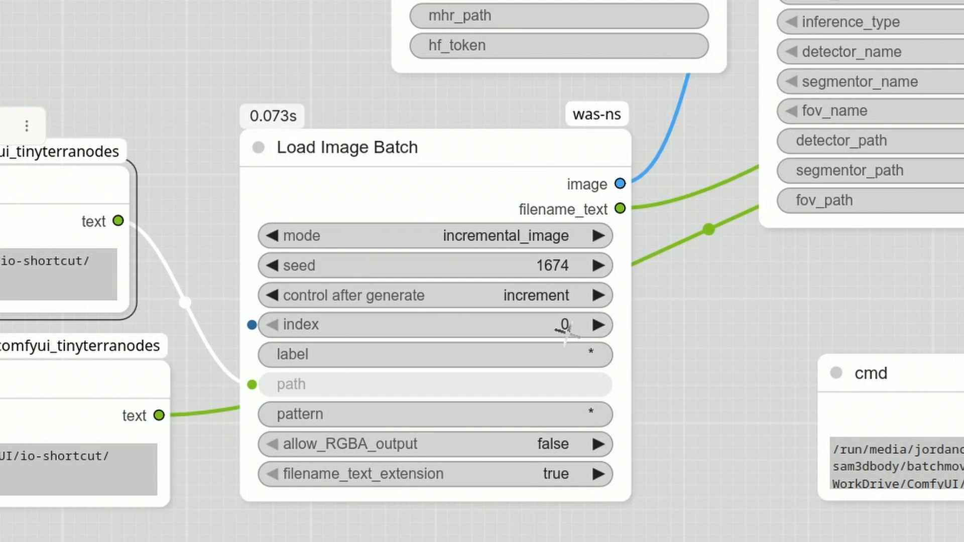
{"action": "left_click_drag", "start_coordinate": [703, 380], "coordinate": [690, 535]}
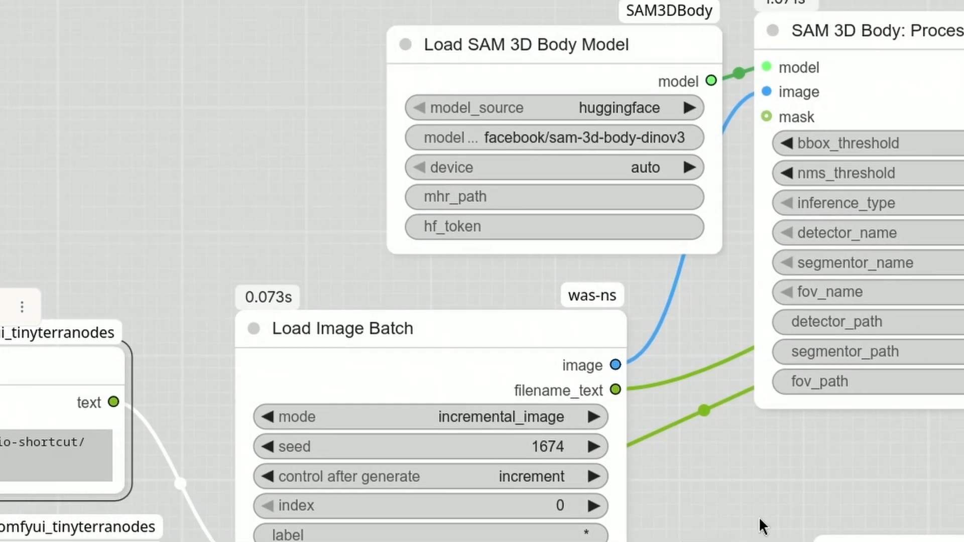
{"action": "left_click_drag", "start_coordinate": [770, 491], "coordinate": [725, 504]}
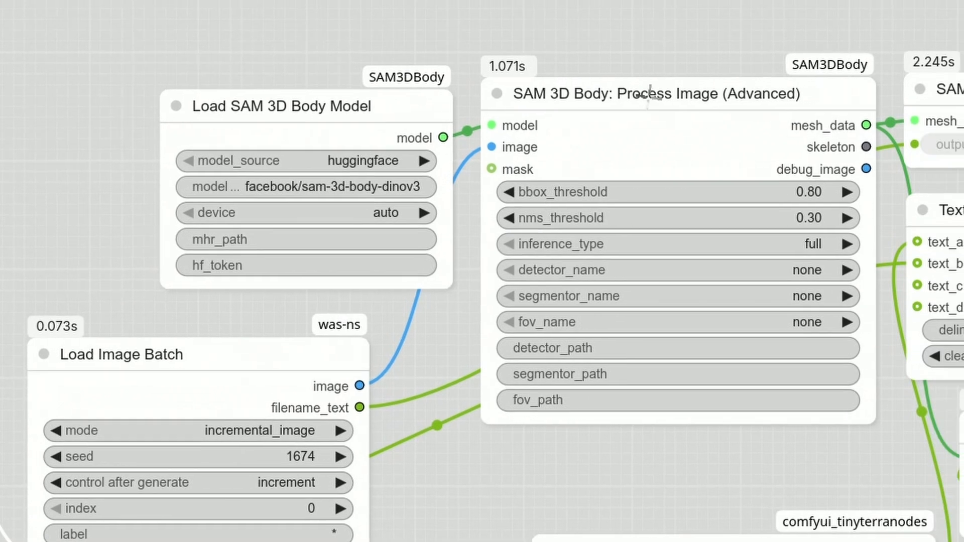
Shift the SAM 3D Body: Process Image (Advanced) and Load SAM 3D Body Model nodes slightly, placing them closer together.
{"action": "left_click_drag", "start_coordinate": [649, 95], "coordinate": [644, 107]}
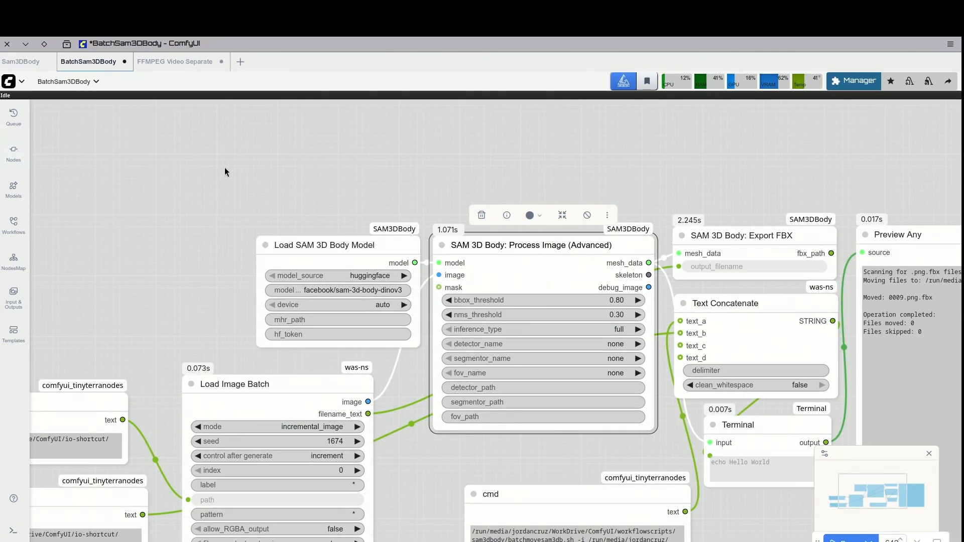
{"action": "left_click_drag", "start_coordinate": [361, 159], "coordinate": [333, 157]}
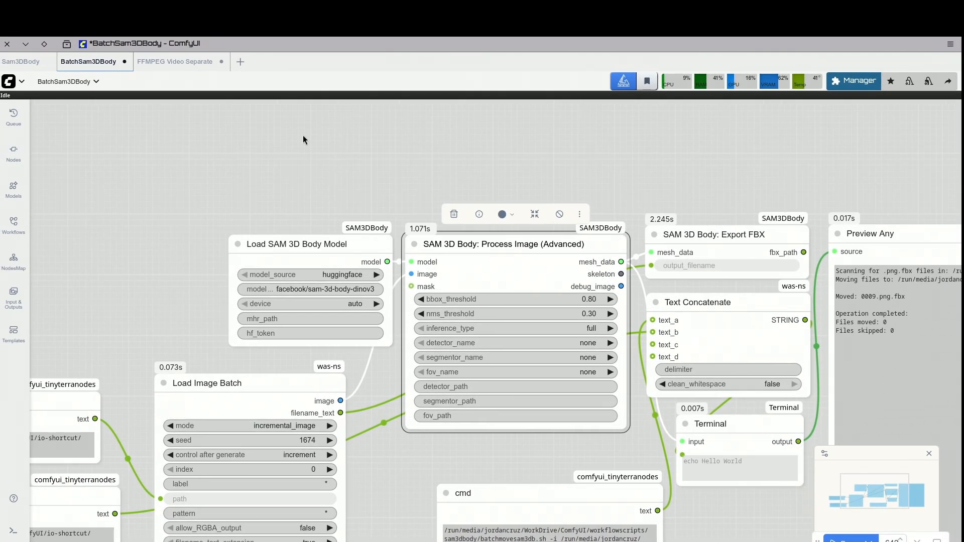
{"action": "left_click_drag", "start_coordinate": [341, 204], "coordinate": [322, 180]}
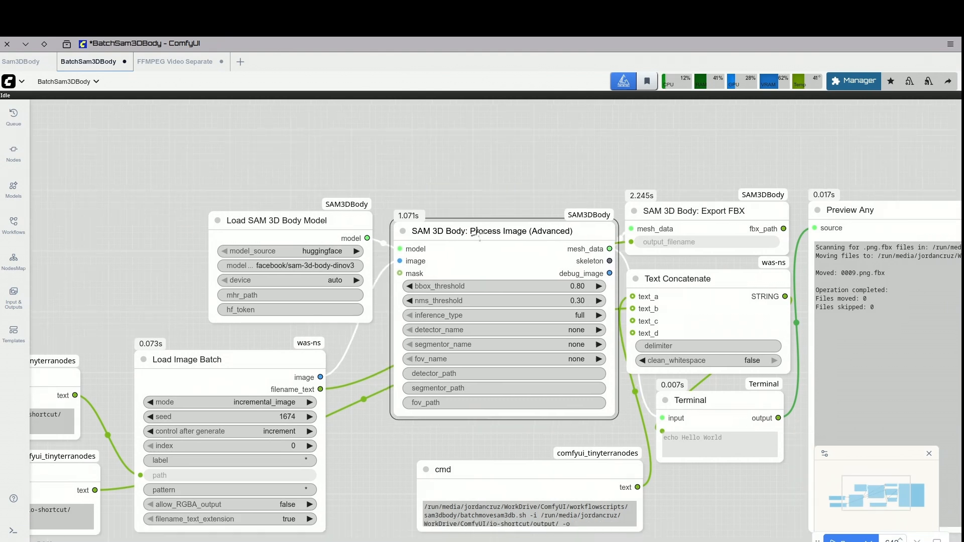
{"action": "left_click_drag", "start_coordinate": [322, 217], "coordinate": [308, 212]}
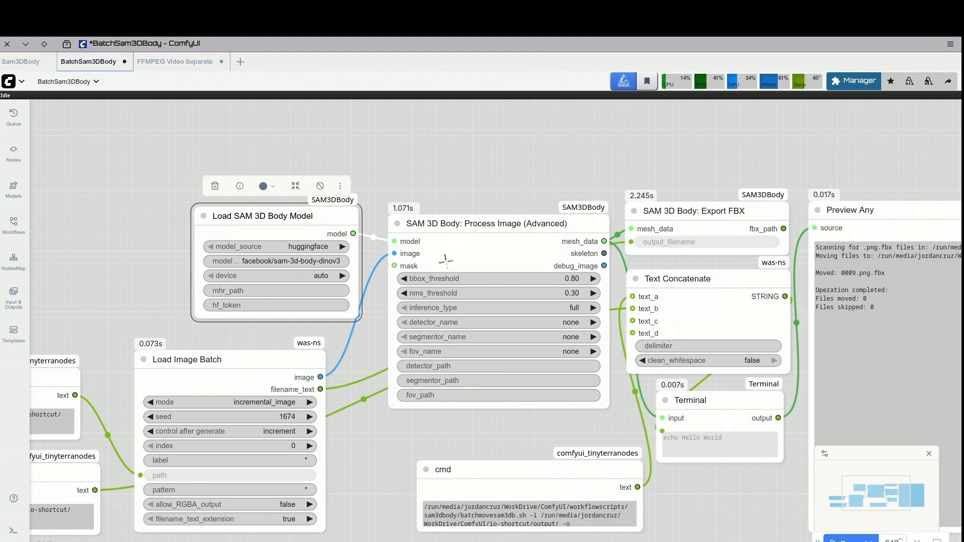
{"action": "left_click_drag", "start_coordinate": [456, 197], "coordinate": [405, 153]}
{"action": "left_click_drag", "start_coordinate": [380, 206], "coordinate": [367, 199]}
{"action": "left_click_drag", "start_coordinate": [410, 150], "coordinate": [495, 154]}
{"action": "mouse_move", "coordinate": [406, 209]}
{"action": "left_mouse_down"}
{"action": "mouse_move", "coordinate": [415, 212]}
{"action": "mouse_move", "coordinate": [403, 212]}
{"action": "left_mouse_up"}
{"action": "scroll", "coordinate": [357, 152], "scroll_direction": "down", "scroll_amount": 1}
{"action": "left_click", "coordinate": [320, 140]}
{"action": "left_click_drag", "start_coordinate": [295, 145], "coordinate": [363, 179]}
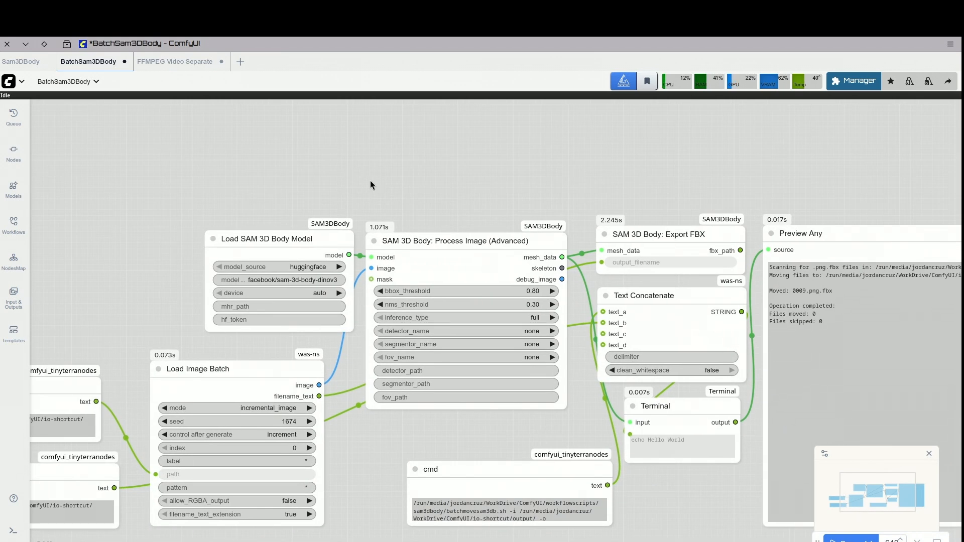
Nudge the SAM 3D Body: Export FBX and Process Image (Advanced) nodes slightly within the graph.
{"action": "left_click_drag", "start_coordinate": [475, 164], "coordinate": [432, 155]}
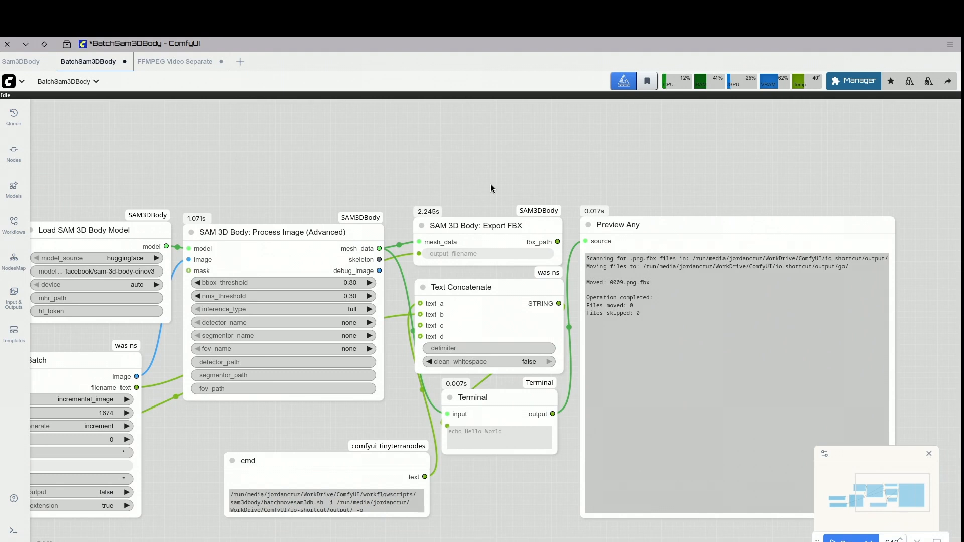
{"action": "left_click_drag", "start_coordinate": [496, 225], "coordinate": [498, 230]}
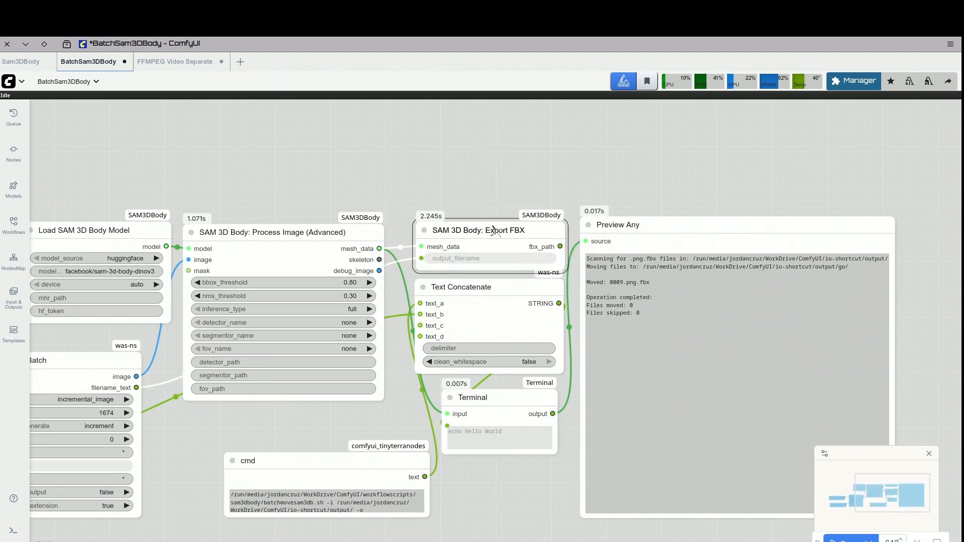
{"action": "left_click", "coordinate": [447, 157]}
{"action": "scroll", "coordinate": [476, 240], "scroll_direction": "up", "scroll_amount": 2}
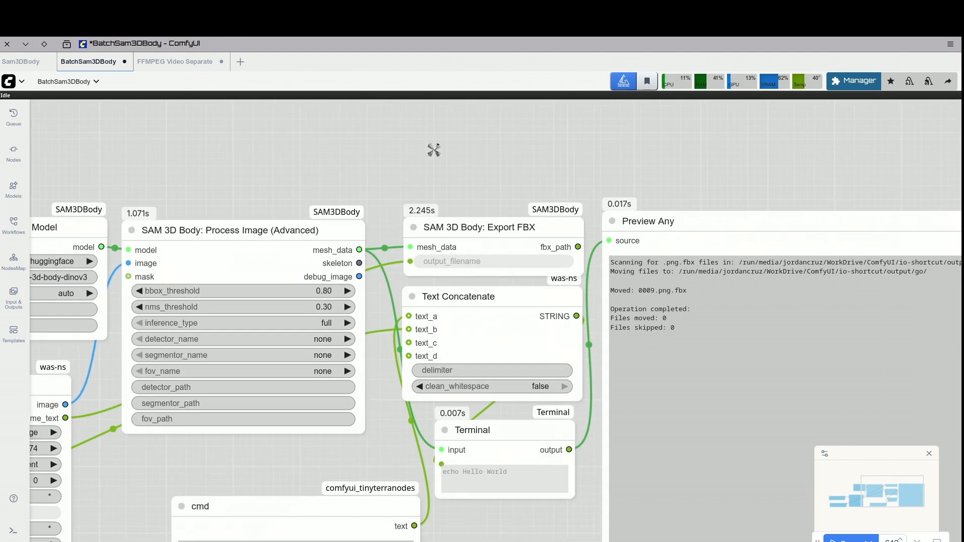
{"action": "left_click_drag", "start_coordinate": [432, 151], "coordinate": [536, 141]}
{"action": "left_click_drag", "start_coordinate": [366, 225], "coordinate": [366, 227]}
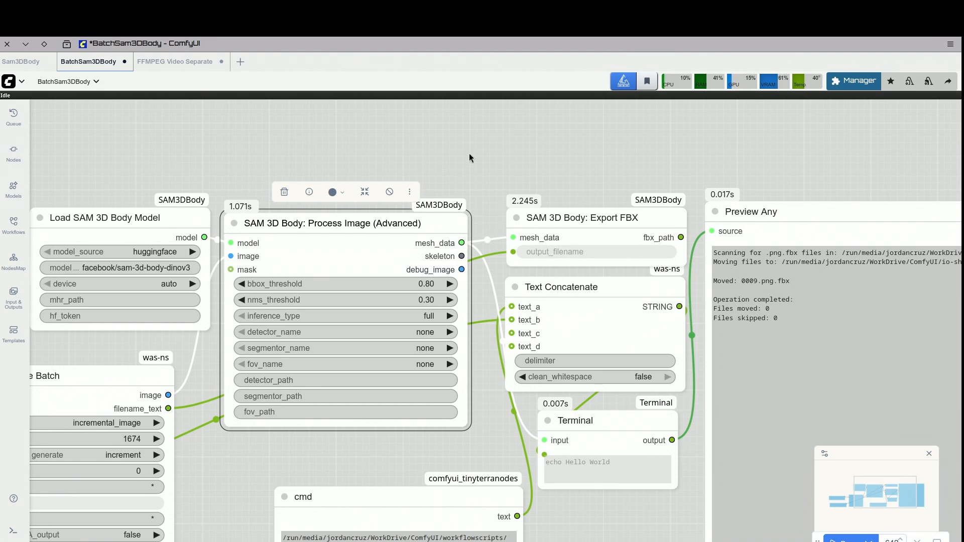
{"action": "scroll", "coordinate": [465, 159], "scroll_direction": "right", "scroll_amount": 3}
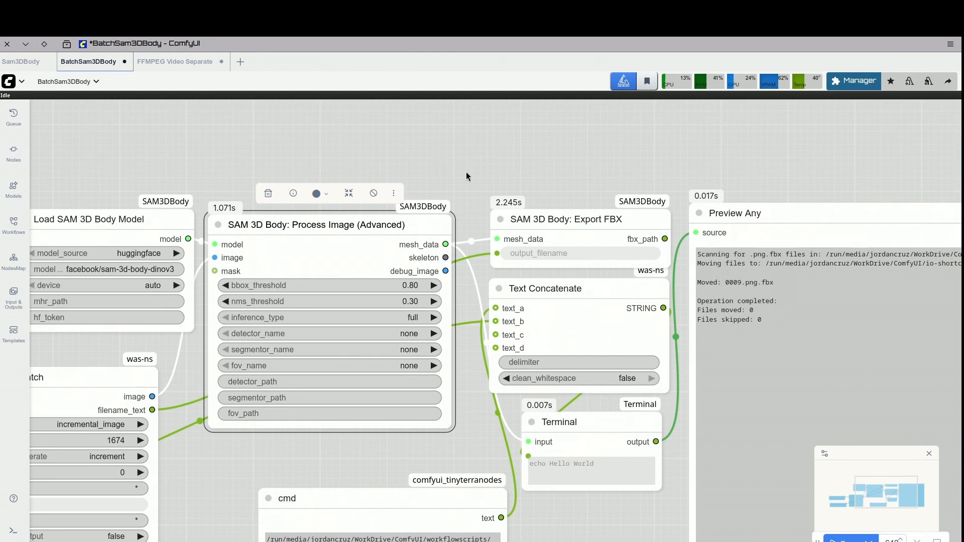
{"action": "left_click_drag", "start_coordinate": [548, 215], "coordinate": [550, 208]}
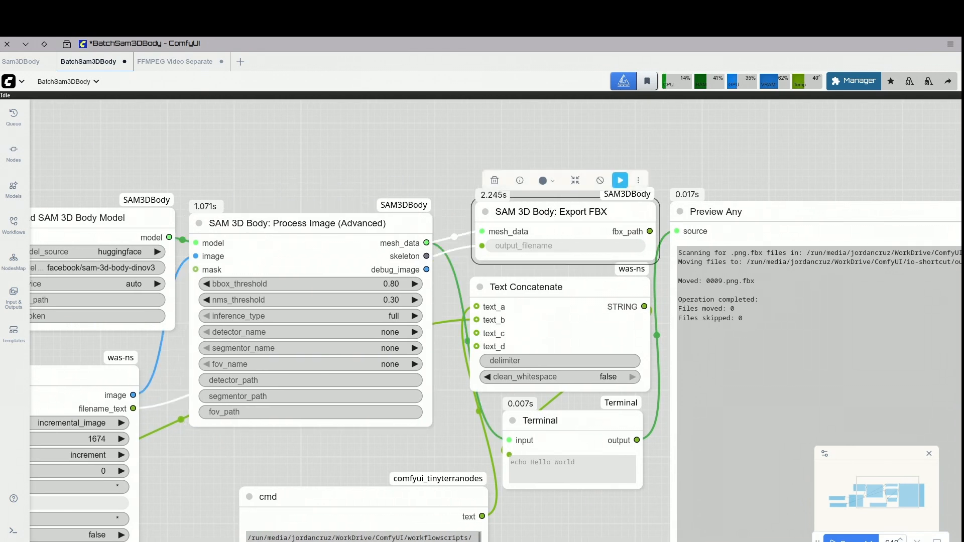
{"action": "scroll", "coordinate": [366, 146], "scroll_direction": "left", "scroll_amount": 3}
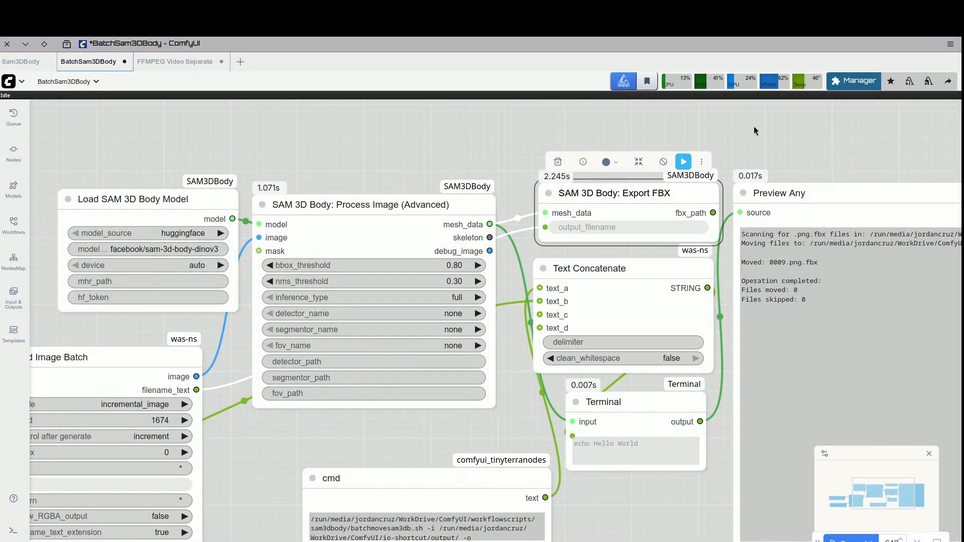
Adjust the Terminal node's position slightly below Text Concatenate and inspect the move log in the Preview Any node.
{"action": "left_click_drag", "start_coordinate": [762, 142], "coordinate": [647, 139]}
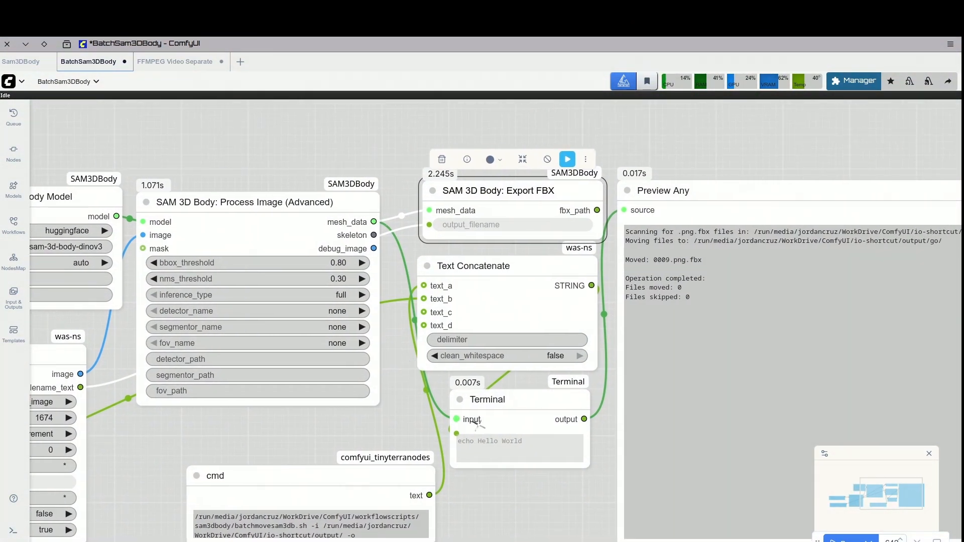
{"action": "left_click_drag", "start_coordinate": [503, 401], "coordinate": [508, 402]}
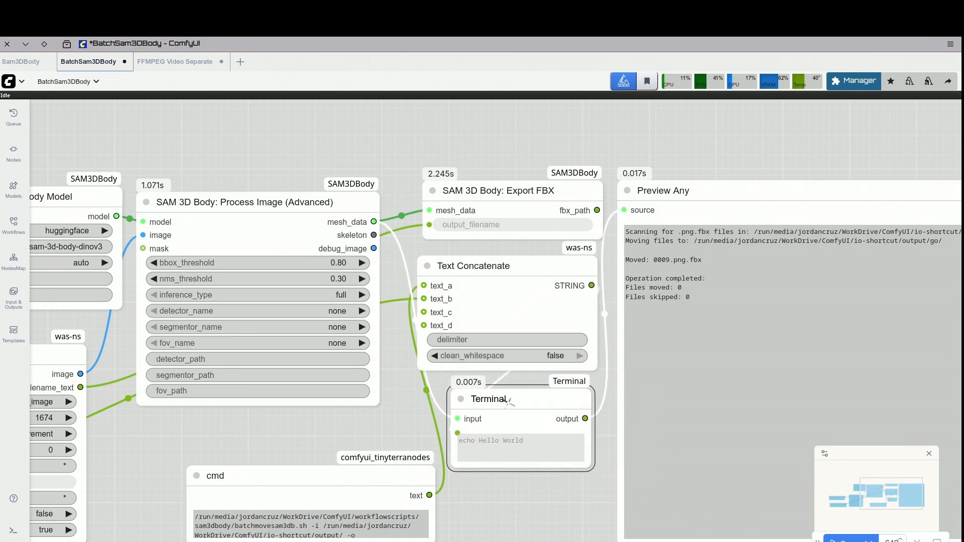
{"action": "left_click_drag", "start_coordinate": [738, 175], "coordinate": [645, 167]}
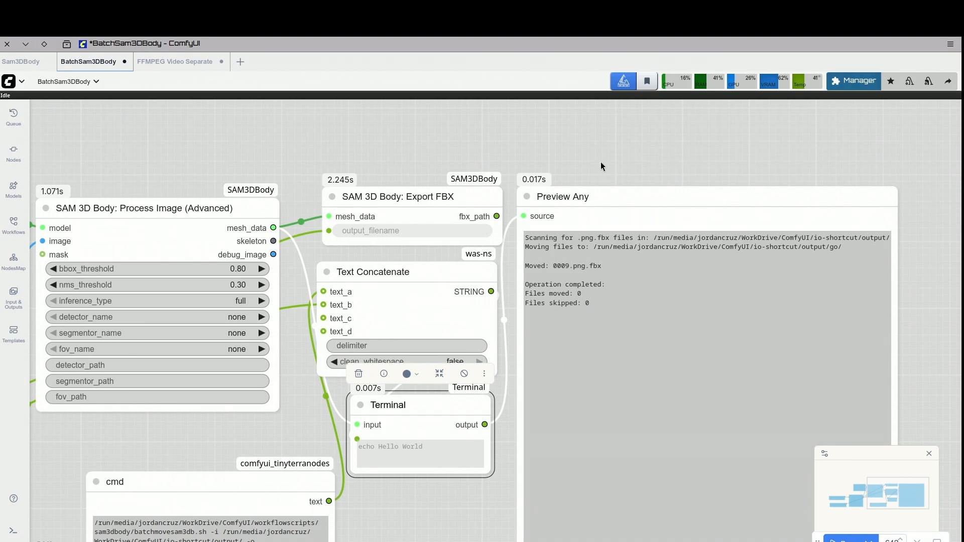
{"action": "left_click_drag", "start_coordinate": [575, 164], "coordinate": [601, 145]}
{"action": "scroll", "coordinate": [602, 145], "scroll_direction": "down", "scroll_amount": 3}
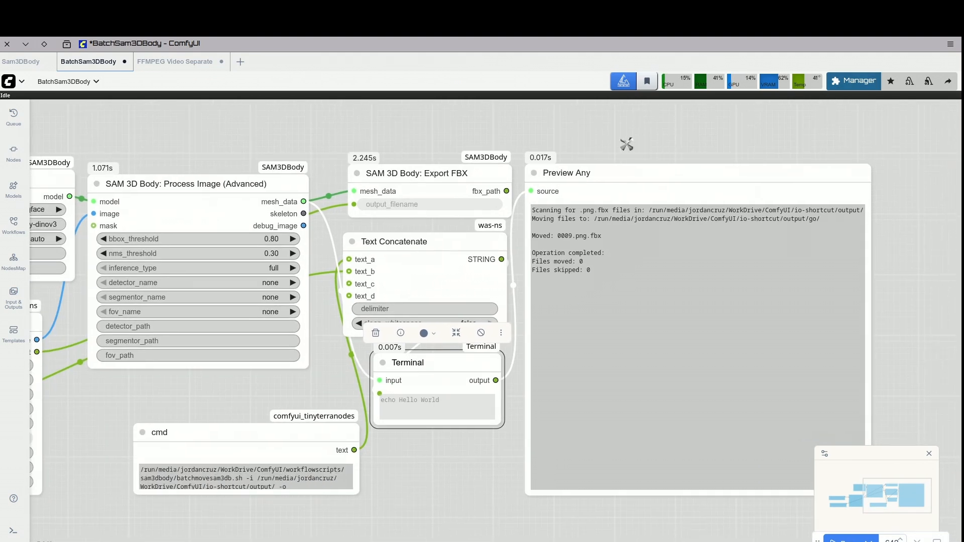
{"action": "left_click_drag", "start_coordinate": [626, 144], "coordinate": [656, 142]}
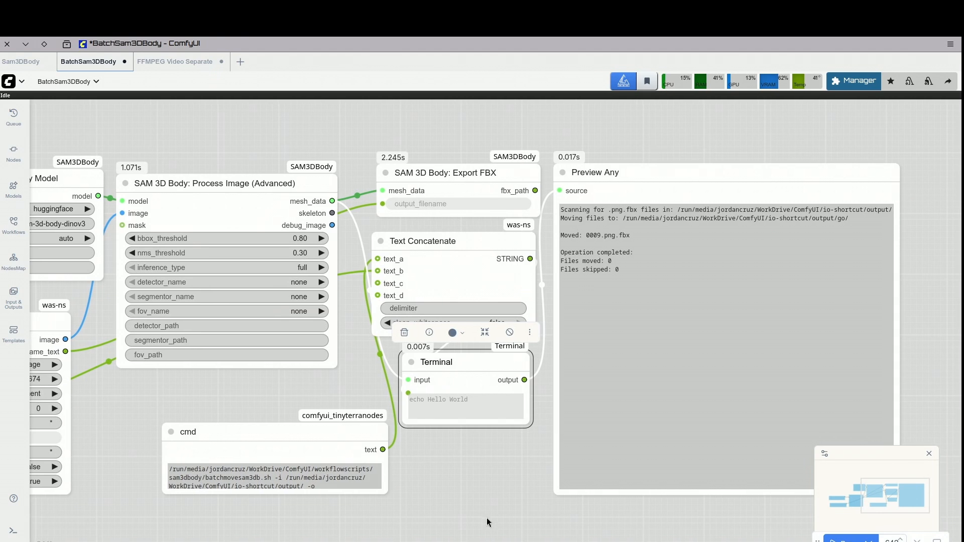
{"action": "left_click_drag", "start_coordinate": [487, 517], "coordinate": [532, 512]}
{"action": "left_click_drag", "start_coordinate": [511, 360], "coordinate": [514, 365]}
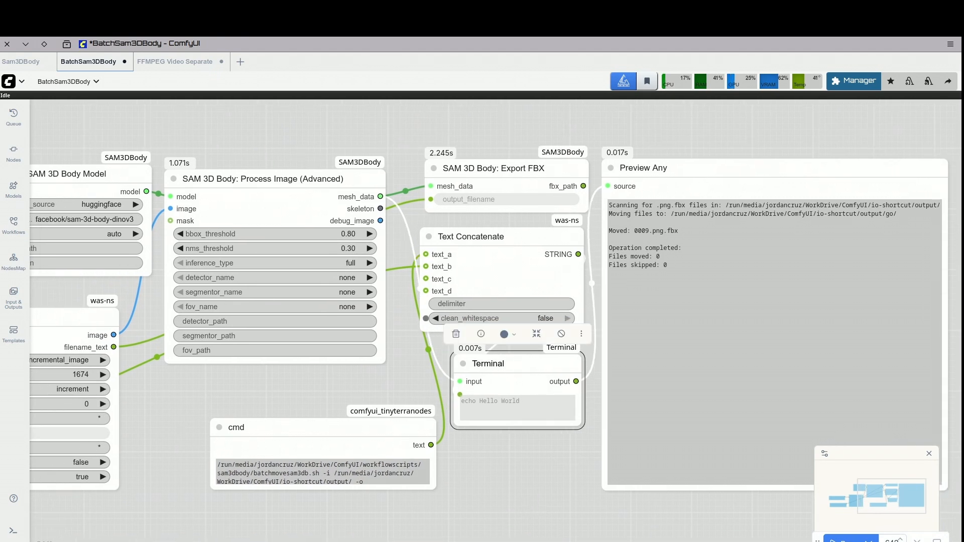
Open batchmovesam3db.sh from Dolphin's workflowscripts/sam3dbody folder in Kate and read its description comment.
{"action": "key", "text": "alt+Tab"}
{"action": "left_click_drag", "start_coordinate": [455, 162], "coordinate": [538, 138]}
{"action": "left_click", "coordinate": [425, 237]}
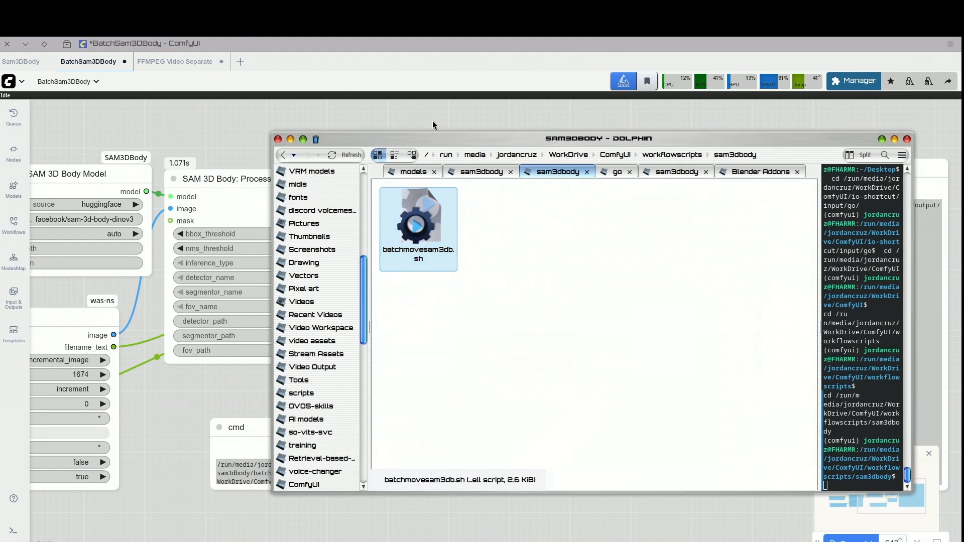
{"action": "left_click_drag", "start_coordinate": [473, 134], "coordinate": [536, 126]}
{"action": "right_click", "coordinate": [434, 230]}
{"action": "left_click", "coordinate": [462, 238]}
{"action": "scroll", "coordinate": [170, 292], "scroll_direction": "up", "scroll_amount": 4}
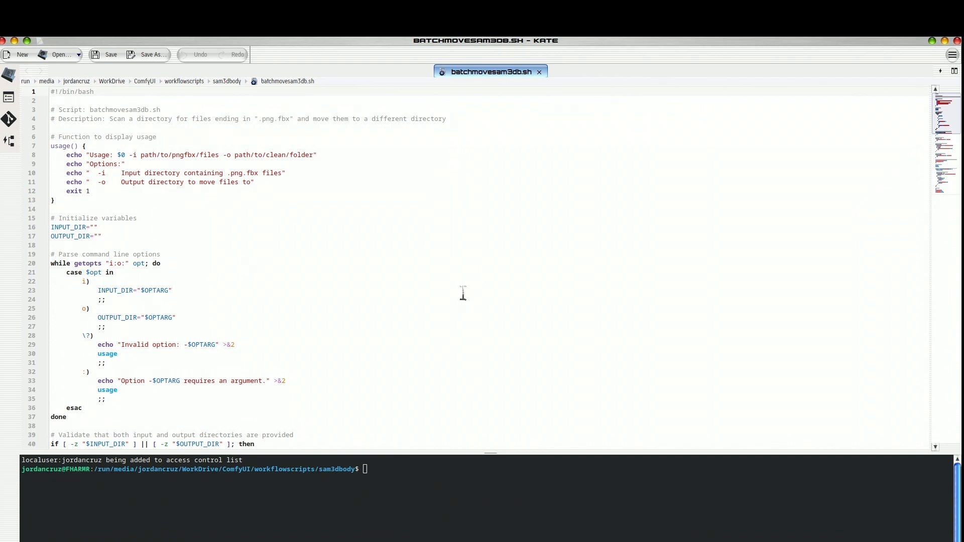
{"action": "left_click_drag", "start_coordinate": [111, 119], "coordinate": [310, 118]}
{"action": "left_click", "coordinate": [450, 133]}
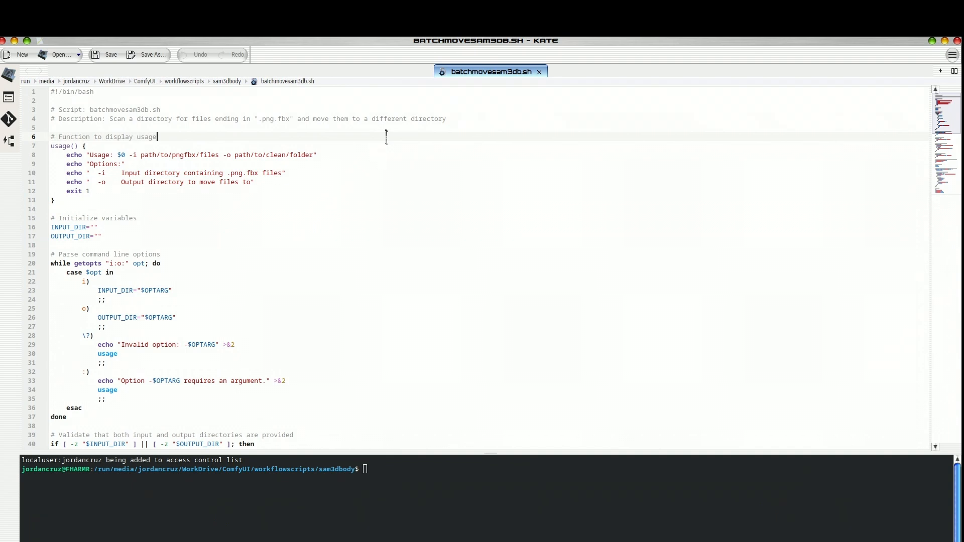
{"action": "left_click_drag", "start_coordinate": [456, 42], "coordinate": [465, 150]}
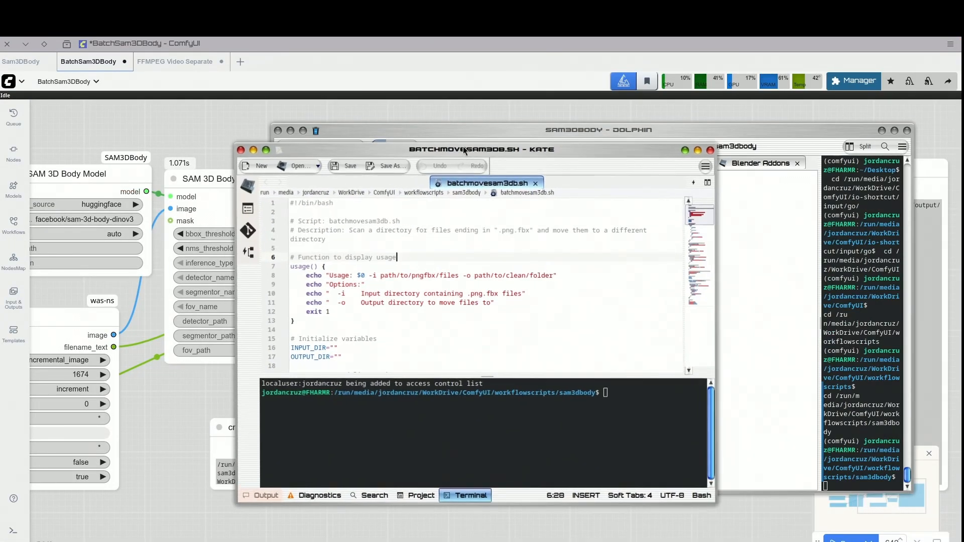
{"action": "double_click", "coordinate": [464, 150]}
{"action": "left_click_drag", "start_coordinate": [261, 118], "coordinate": [293, 119]}
{"action": "left_click", "coordinate": [310, 129]}
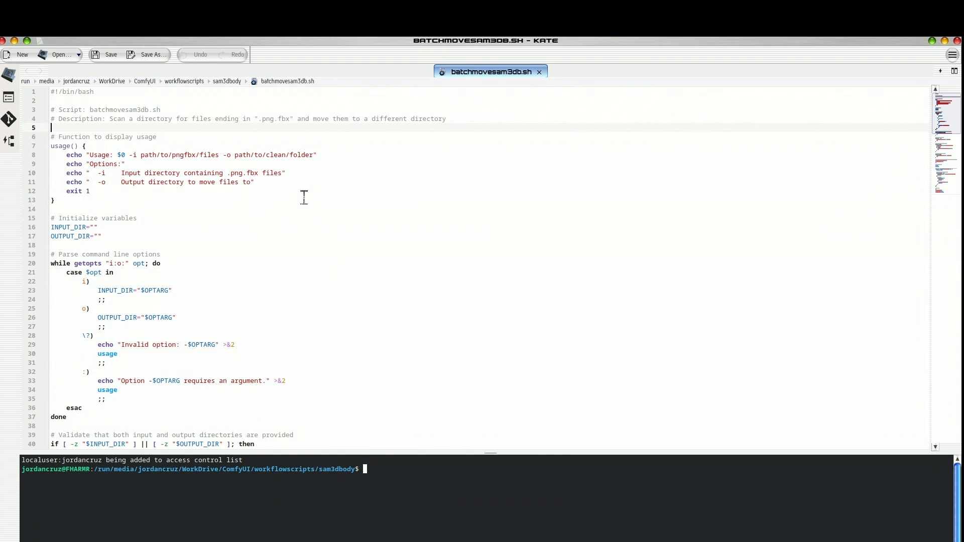
Reduce the Kate window beside Dolphin and change Kate's terminal to the copied path of the workflowscripts/sam3dbody folder.
{"action": "left_click_drag", "start_coordinate": [407, 43], "coordinate": [583, 126]}
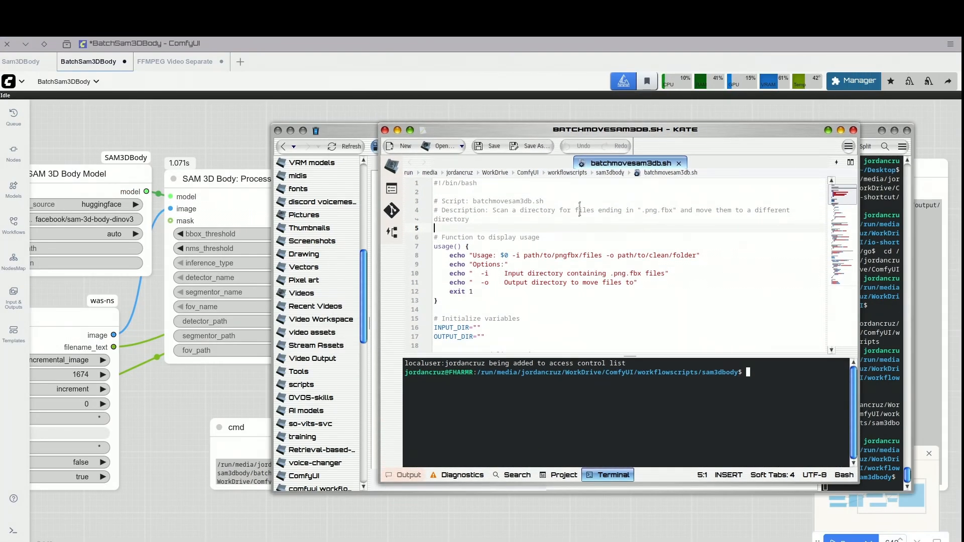
{"action": "type", "text": "bat"}
{"action": "type", "text": "./"}
{"action": "left_click_drag", "start_coordinate": [349, 132], "coordinate": [298, 147]}
{"action": "left_click", "coordinate": [719, 160]}
{"action": "key", "text": "ctrl+a"}
{"action": "key", "text": "ctrl+c"}
{"action": "left_click_drag", "start_coordinate": [738, 145], "coordinate": [660, 148]}
{"action": "left_click", "coordinate": [815, 392]}
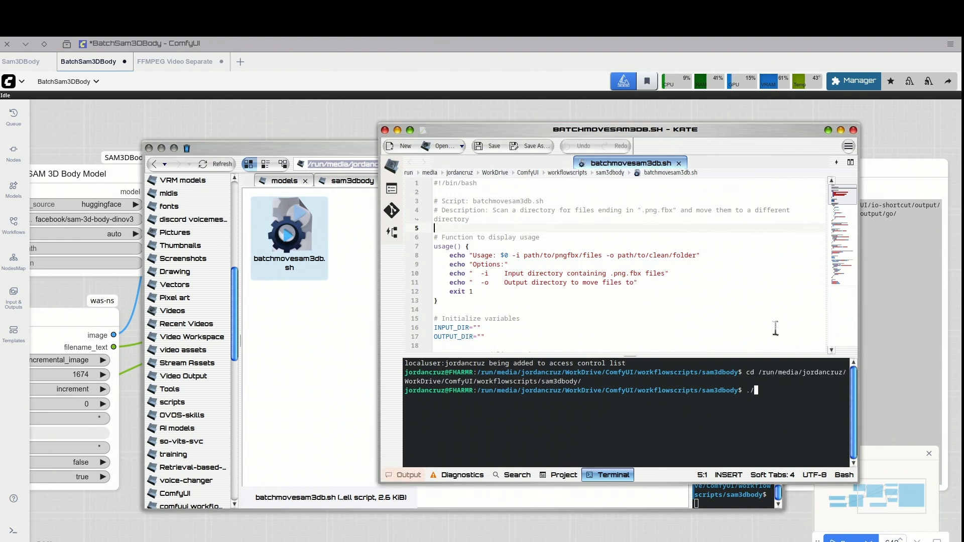
Run ./batchmovesam3db.sh without arguments in Kate's terminal to read its usage options.
{"action": "type", "text": "bat"}
{"action": "key", "text": "Tab"}
{"action": "key", "text": "Return"}
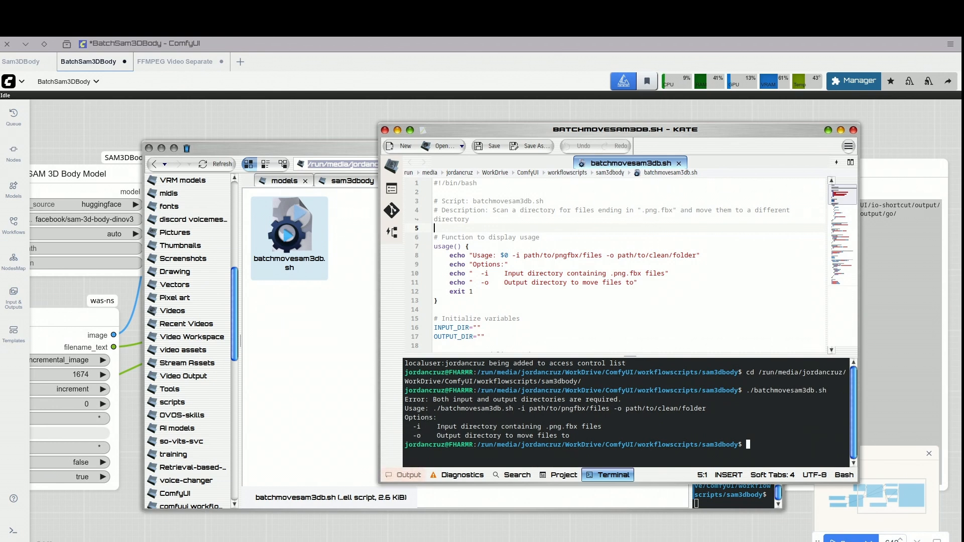
Switch to Dolphin and open the go folder inside ComfyUI's io-shortcut/output directory.
{"action": "left_click_drag", "start_coordinate": [480, 150], "coordinate": [539, 541]}
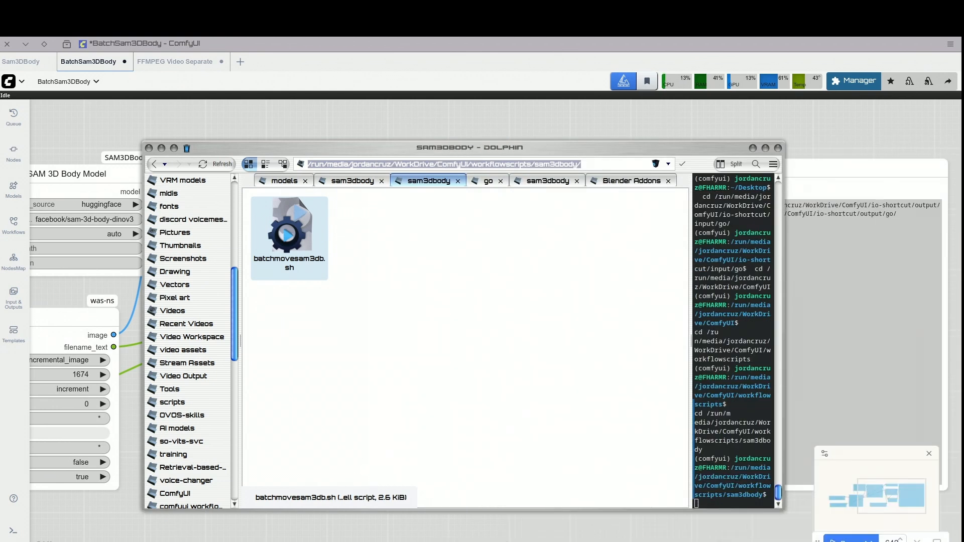
{"action": "left_click", "coordinate": [459, 260]}
{"action": "scroll", "coordinate": [225, 346], "scroll_direction": "up", "scroll_amount": 4}
{"action": "scroll", "coordinate": [226, 346], "scroll_direction": "down", "scroll_amount": 2}
{"action": "scroll", "coordinate": [196, 321], "scroll_direction": "up", "scroll_amount": 4}
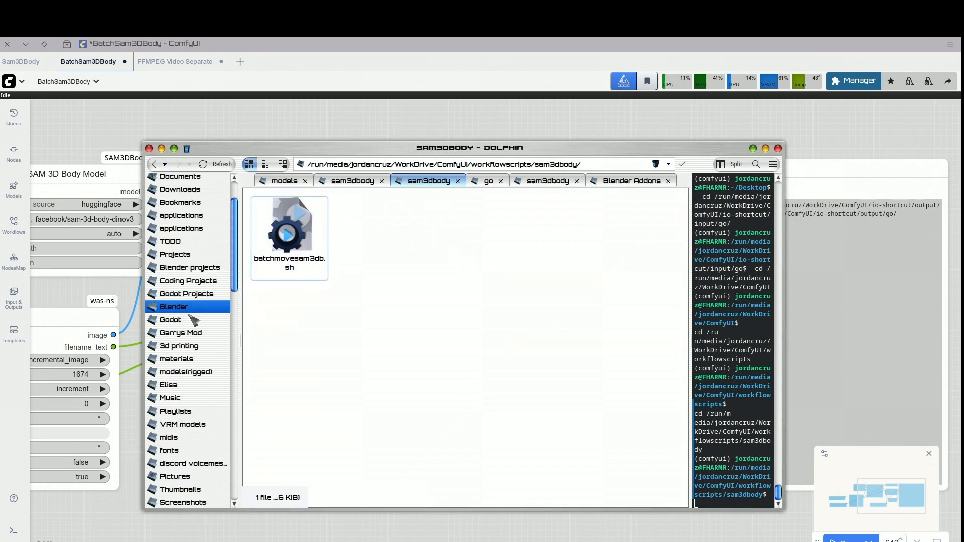
{"action": "scroll", "coordinate": [193, 321], "scroll_direction": "up", "scroll_amount": 2}
{"action": "scroll", "coordinate": [186, 341], "scroll_direction": "down", "scroll_amount": 4}
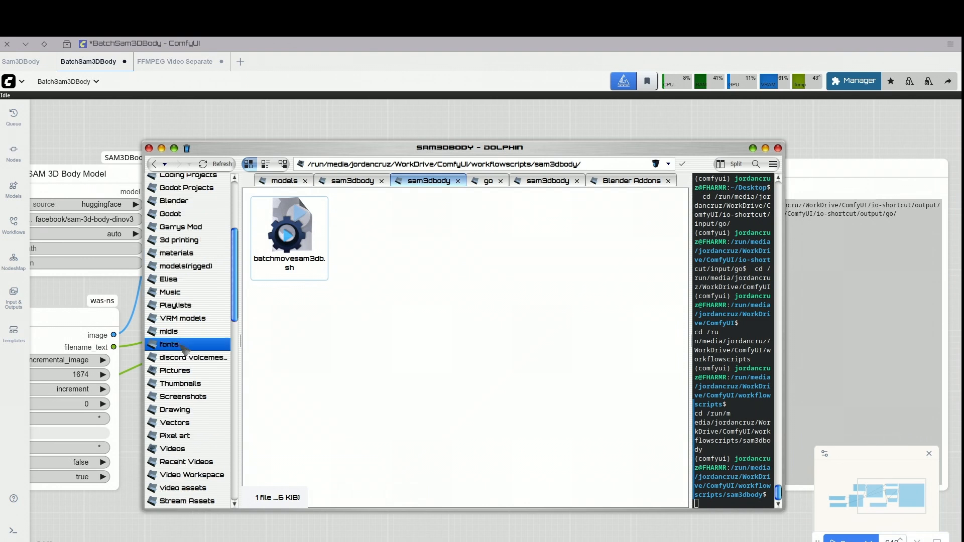
{"action": "scroll", "coordinate": [184, 349], "scroll_direction": "down", "scroll_amount": 6}
{"action": "left_click", "coordinate": [176, 414]}
{"action": "double_click", "coordinate": [376, 230]}
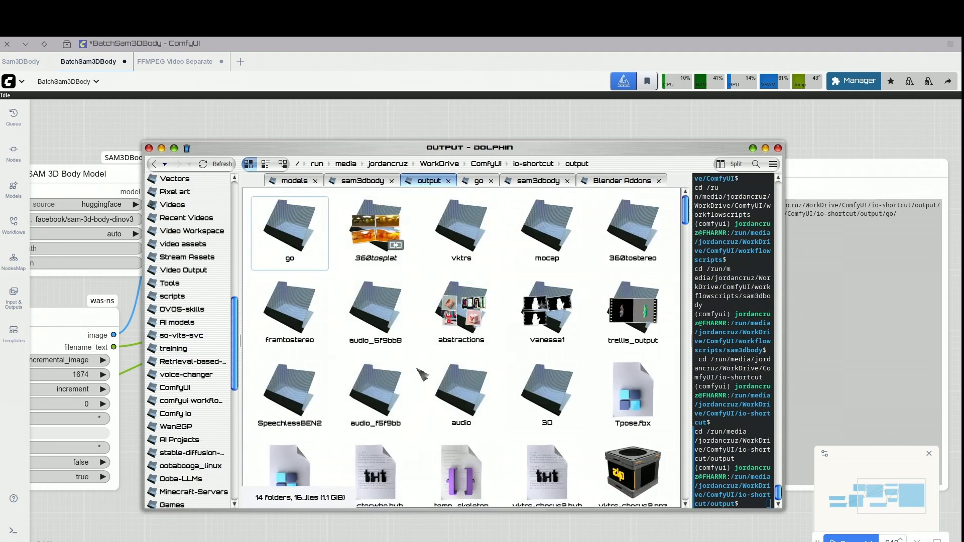
{"action": "double_click", "coordinate": [303, 236]}
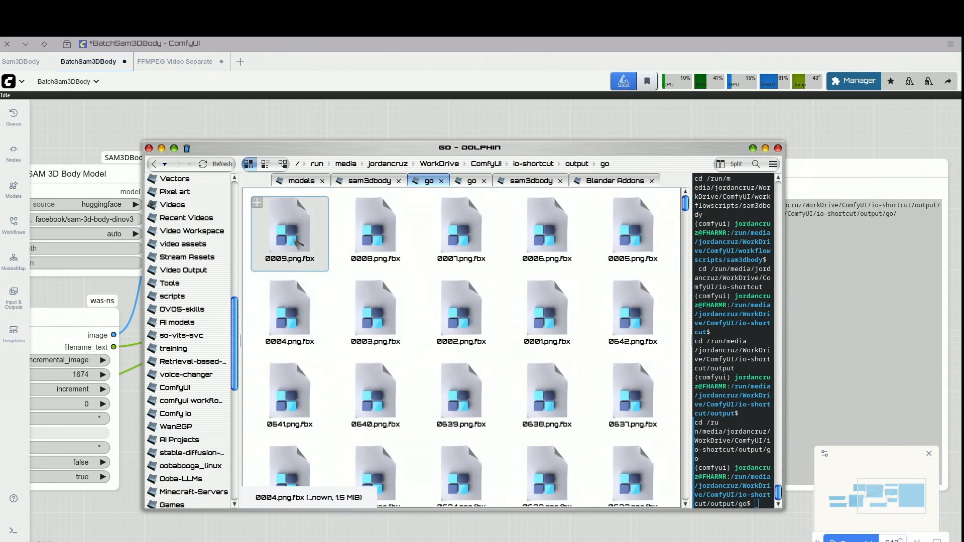
Close all Dolphin tabs except the output/go folder and reposition the window over the workflow.
{"action": "left_click_drag", "start_coordinate": [352, 149], "coordinate": [368, 369]}
{"action": "left_click_drag", "start_coordinate": [462, 366], "coordinate": [423, 182]}
{"action": "left_click", "coordinate": [459, 217]}
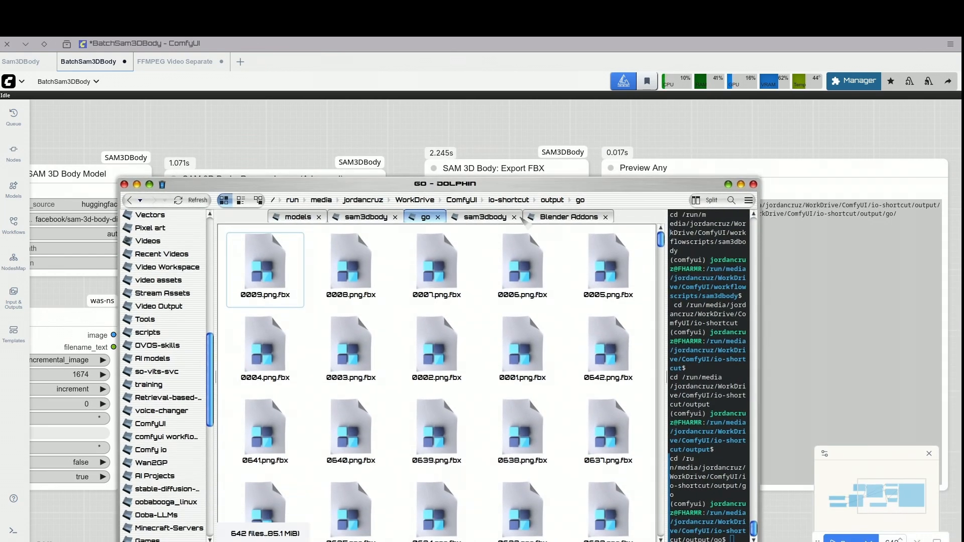
{"action": "left_click", "coordinate": [514, 217]}
{"action": "left_click", "coordinate": [568, 217]}
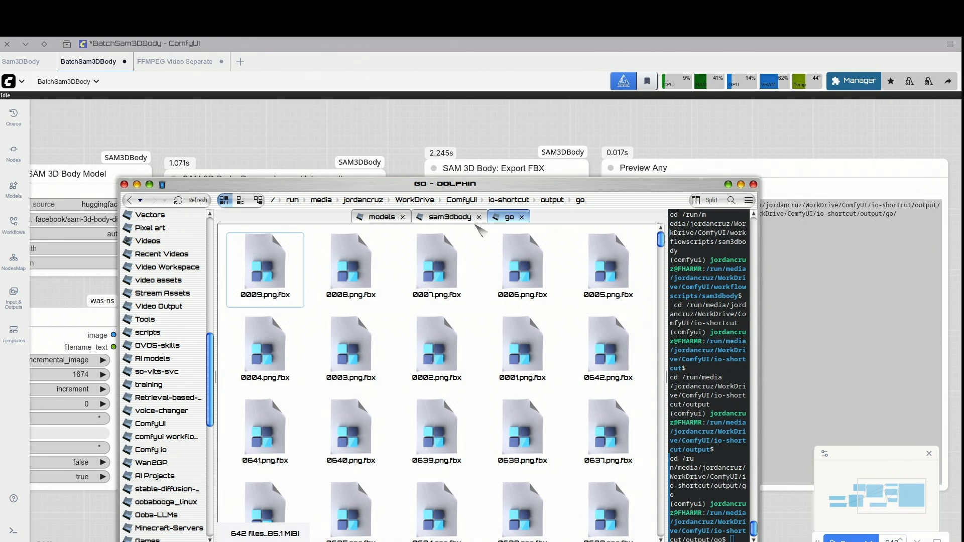
{"action": "left_click", "coordinate": [479, 218]}
{"action": "left_click", "coordinate": [440, 217]}
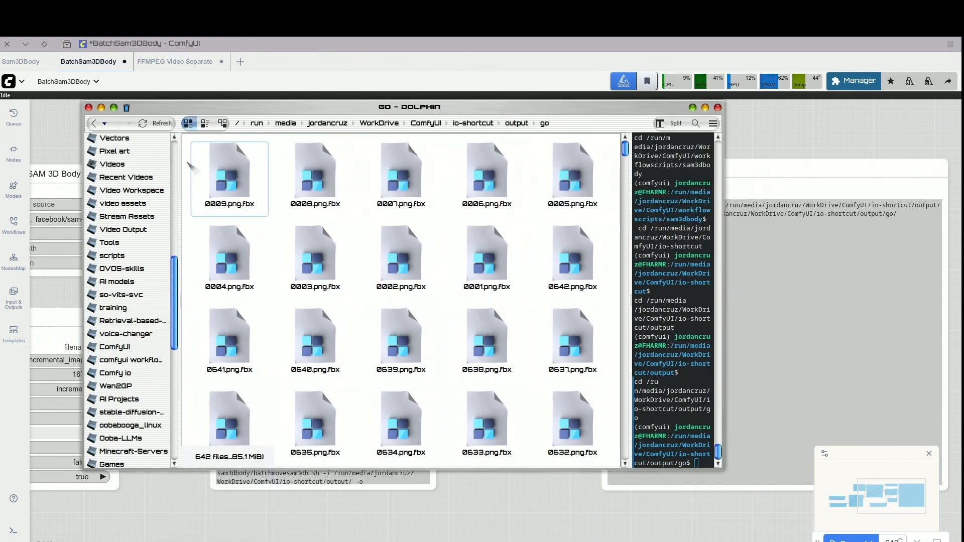
Select all FBX files in the go folder to check them, clear the selection, and sort the files in descending order by number.
{"action": "left_click_drag", "start_coordinate": [188, 164], "coordinate": [597, 522]}
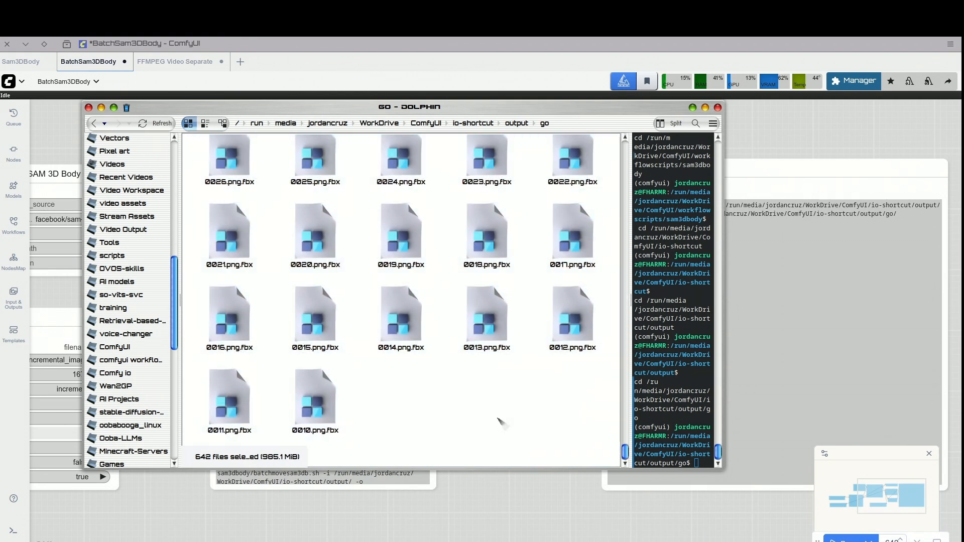
{"action": "scroll", "coordinate": [471, 427], "scroll_direction": "up", "scroll_amount": 3}
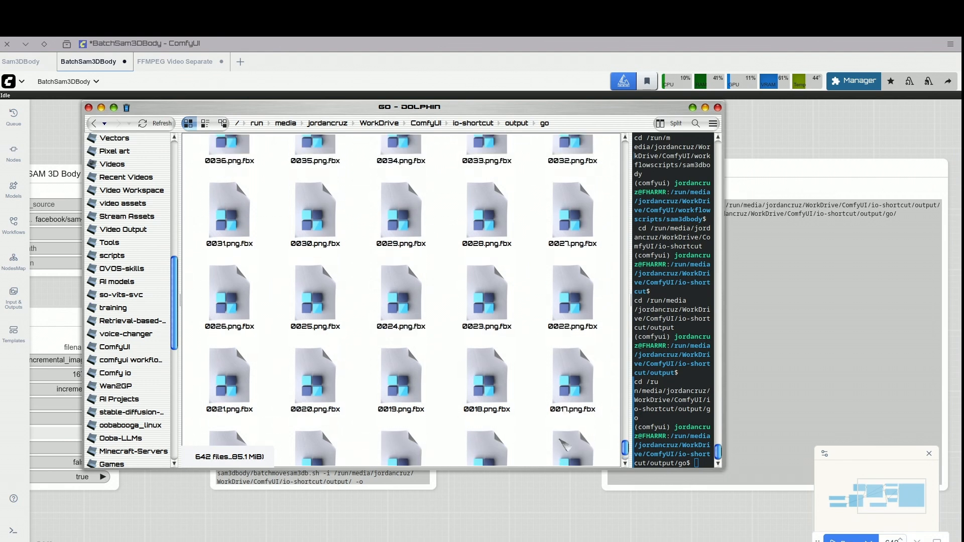
{"action": "right_click", "coordinate": [602, 391]}
{"action": "left_click", "coordinate": [603, 426]}
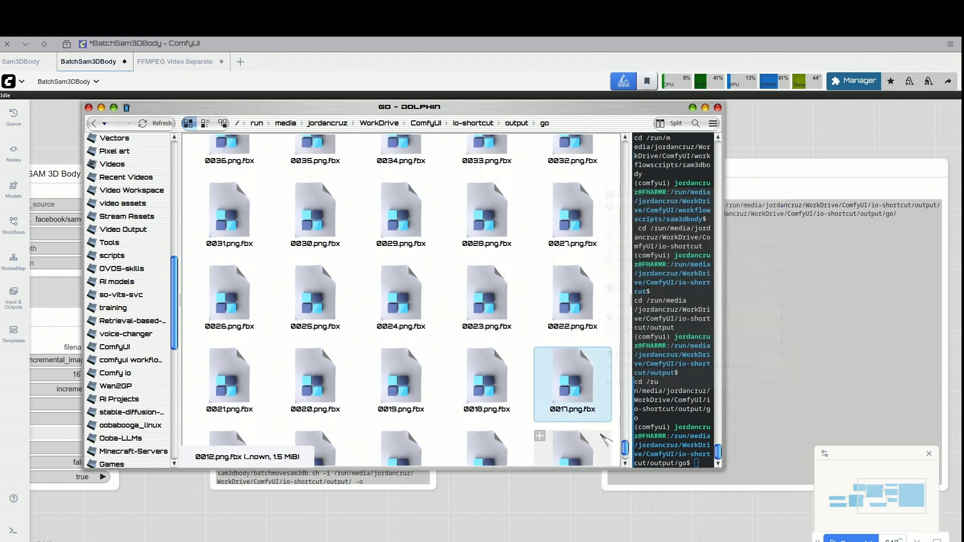
{"action": "right_click", "coordinate": [526, 430]}
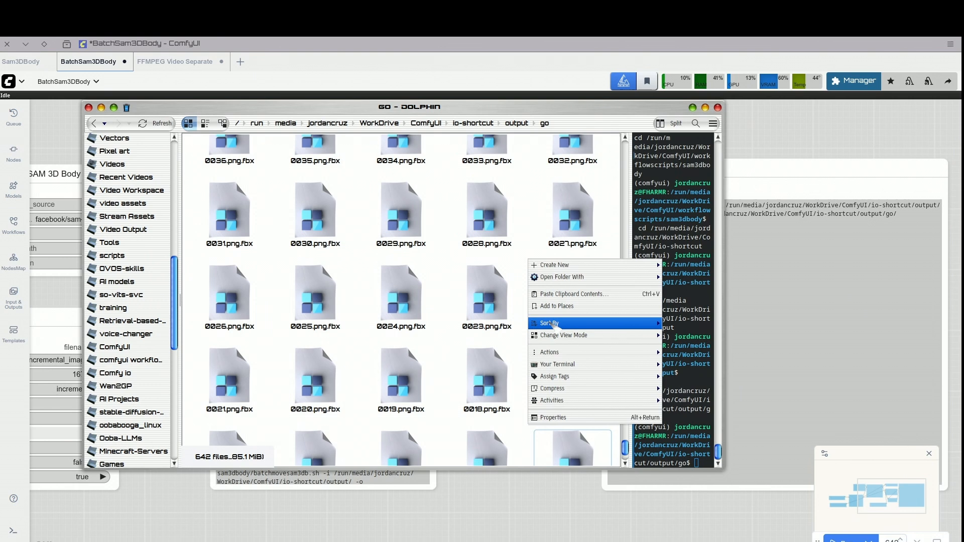
{"action": "mouse_move", "coordinate": [552, 323]}
{"action": "left_click", "coordinate": [675, 327]}
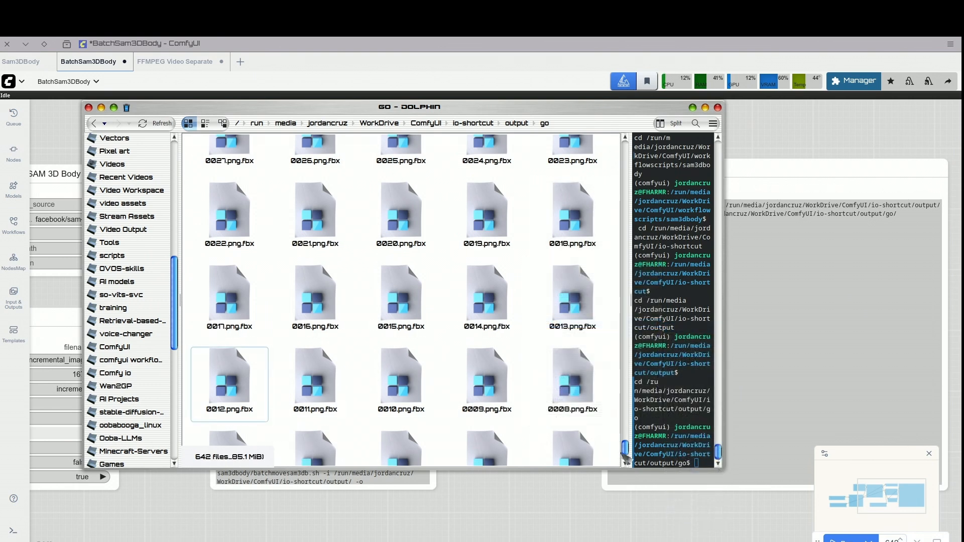
Open 0001.png.fbx in CAD Assistant, inspect the body mesh from several angles, and close the viewer.
{"action": "scroll", "coordinate": [608, 458], "scroll_direction": "down", "scroll_amount": 3}
{"action": "left_click", "coordinate": [322, 414]}
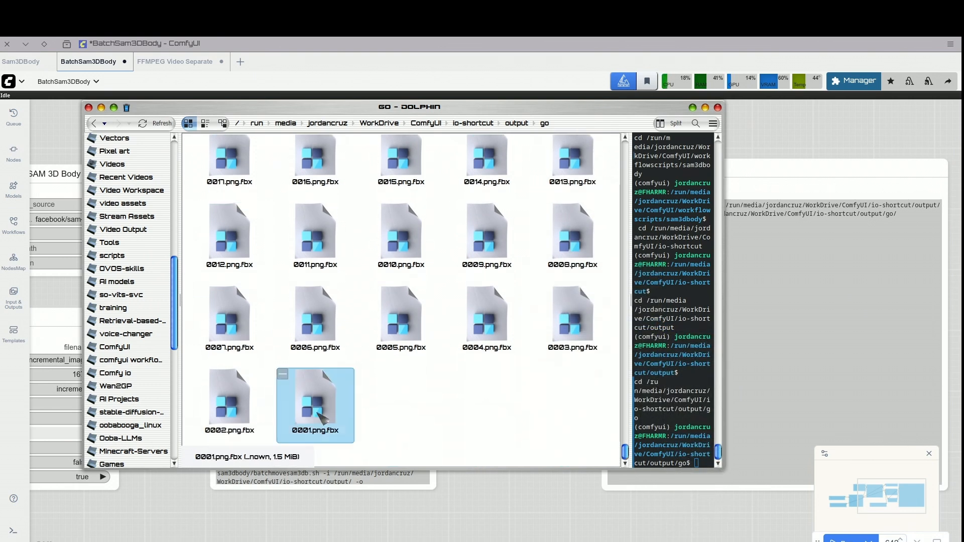
{"action": "right_click", "coordinate": [321, 414]}
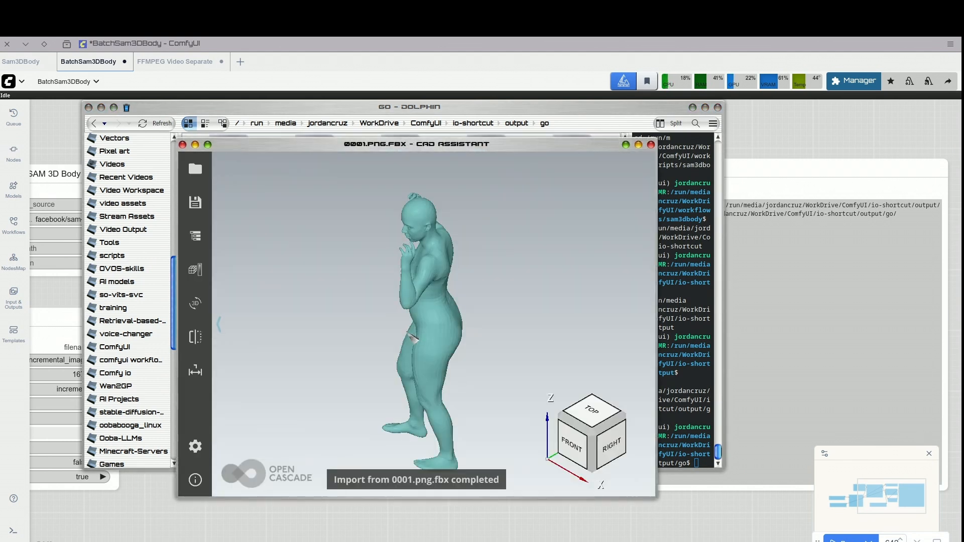
{"action": "left_click_drag", "start_coordinate": [459, 379], "coordinate": [499, 338]}
{"action": "mouse_move", "coordinate": [557, 304]}
{"action": "left_mouse_down"}
{"action": "mouse_move", "coordinate": [522, 260]}
{"action": "mouse_move", "coordinate": [499, 296]}
{"action": "mouse_move", "coordinate": [550, 298]}
{"action": "left_mouse_up"}
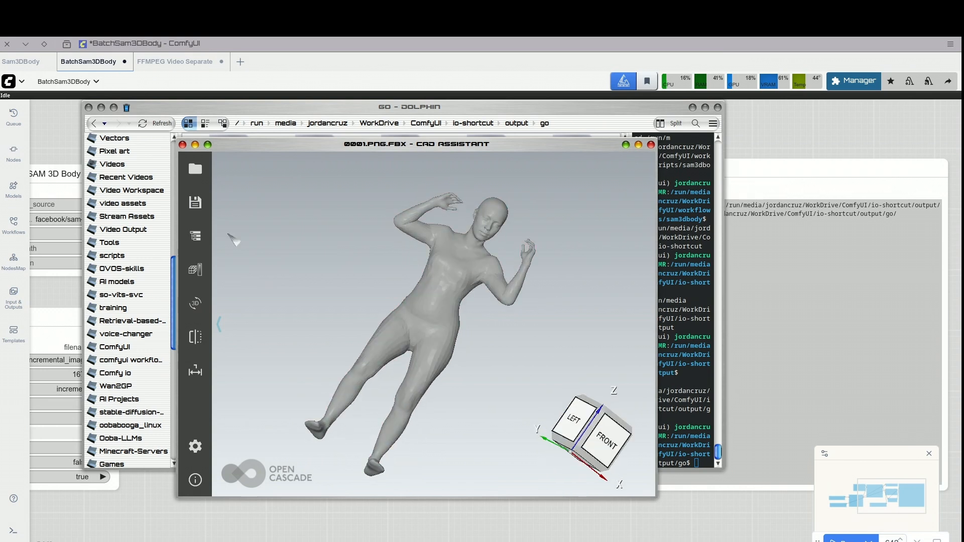
{"action": "left_click", "coordinate": [183, 145]}
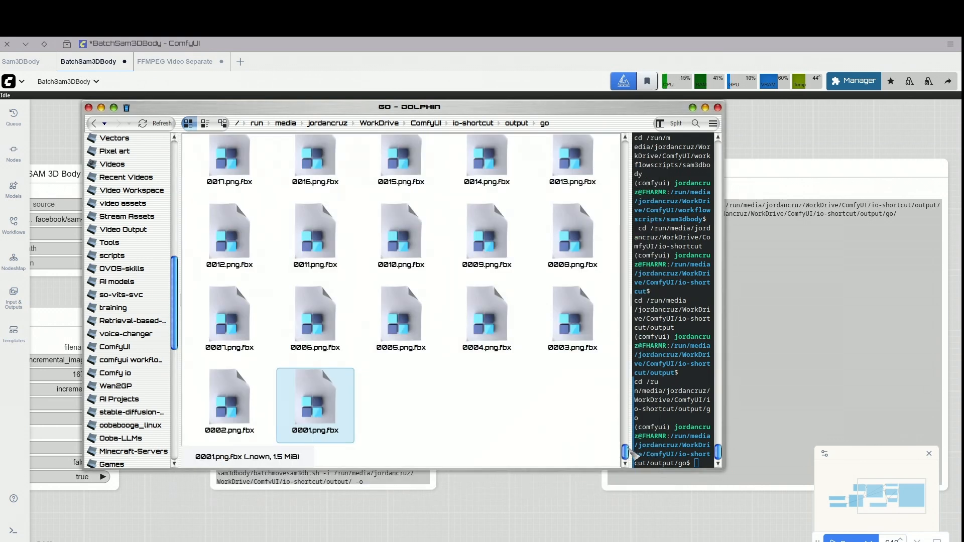
Open 0642.png.fbx in CAD Assistant, inspect its pose from another angle, and return to the end of the file list.
{"action": "left_click_drag", "start_coordinate": [625, 451], "coordinate": [625, 148]}
{"action": "right_click", "coordinate": [229, 184]}
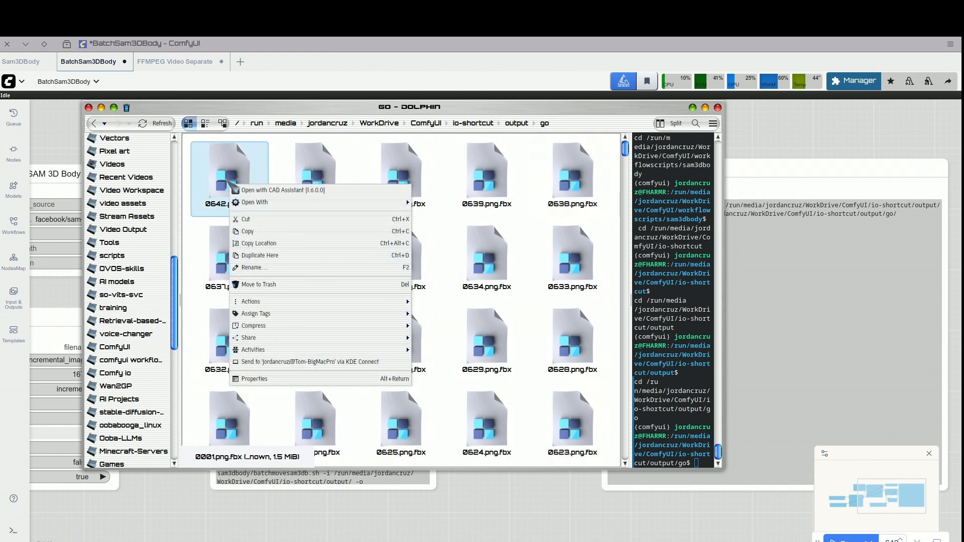
{"action": "left_click", "coordinate": [249, 190]}
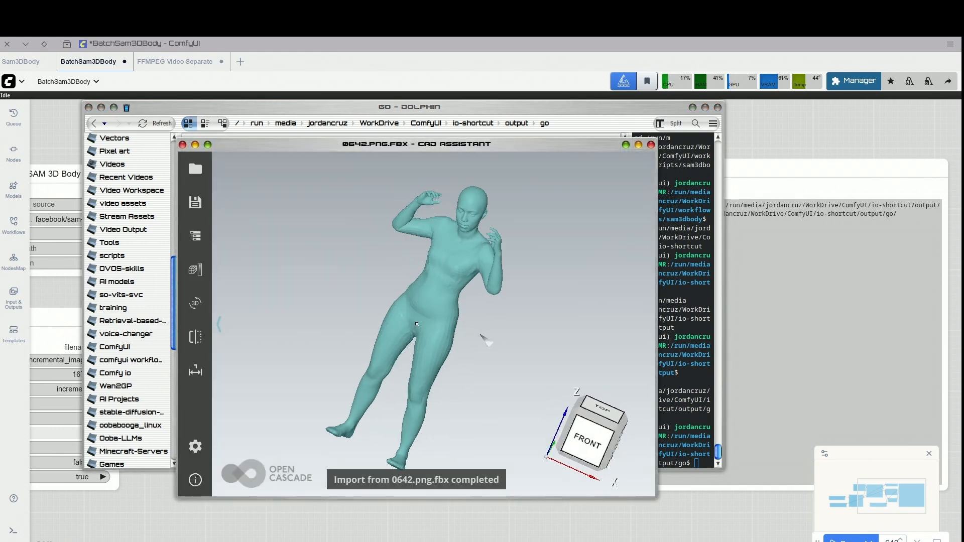
{"action": "left_click_drag", "start_coordinate": [502, 340], "coordinate": [564, 273]}
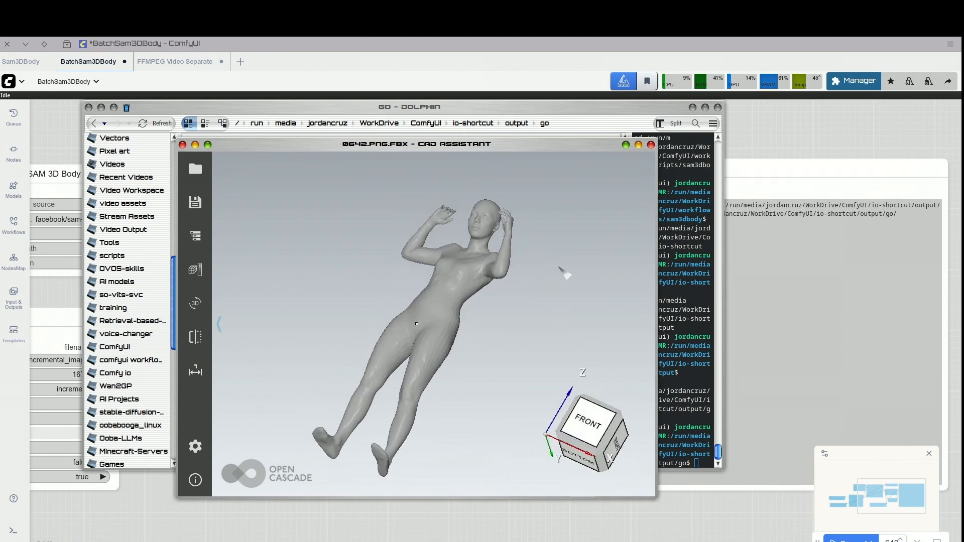
{"action": "left_click", "coordinate": [650, 145]}
{"action": "left_click_drag", "start_coordinate": [626, 154], "coordinate": [643, 459]}
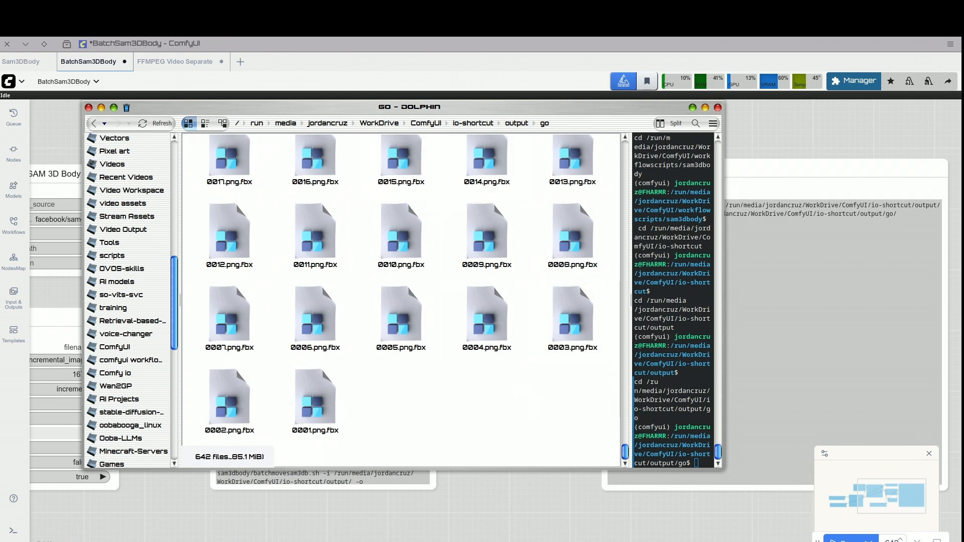
{"action": "mouse_move", "coordinate": [627, 455]}
{"action": "left_mouse_down"}
{"action": "mouse_move", "coordinate": [609, 296]}
{"action": "mouse_move", "coordinate": [627, 143]}
{"action": "mouse_move", "coordinate": [628, 458]}
{"action": "left_mouse_up"}
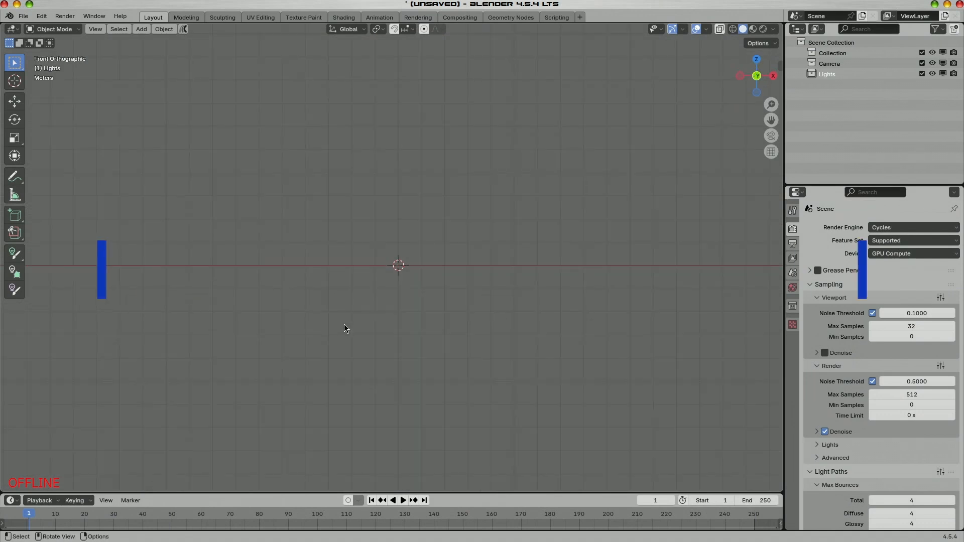
In Blender's add-on preferences, search for fbx, examine the FBX Sequence Importer details, and return to the empty scene.
{"action": "left_click_drag", "start_coordinate": [455, 244], "coordinate": [475, 314]}
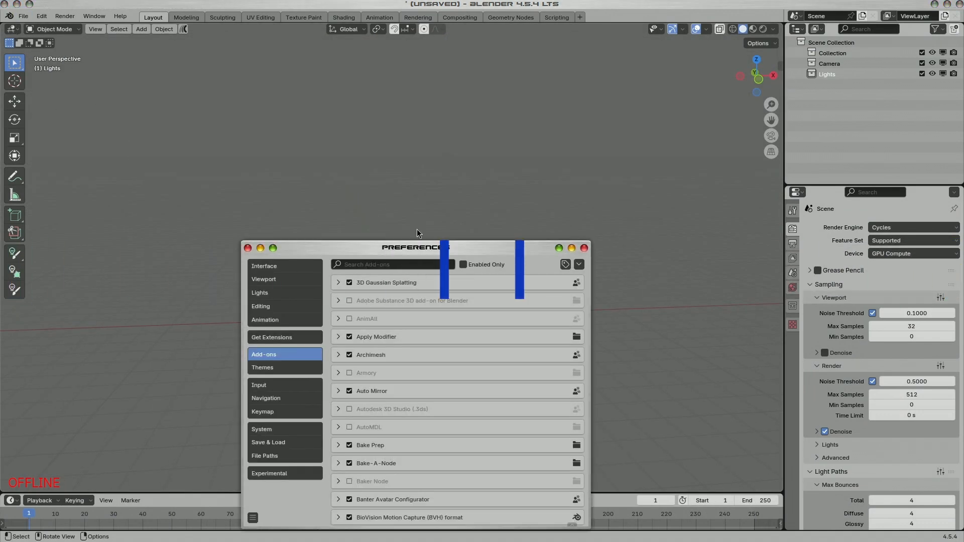
{"action": "left_click", "coordinate": [395, 266]}
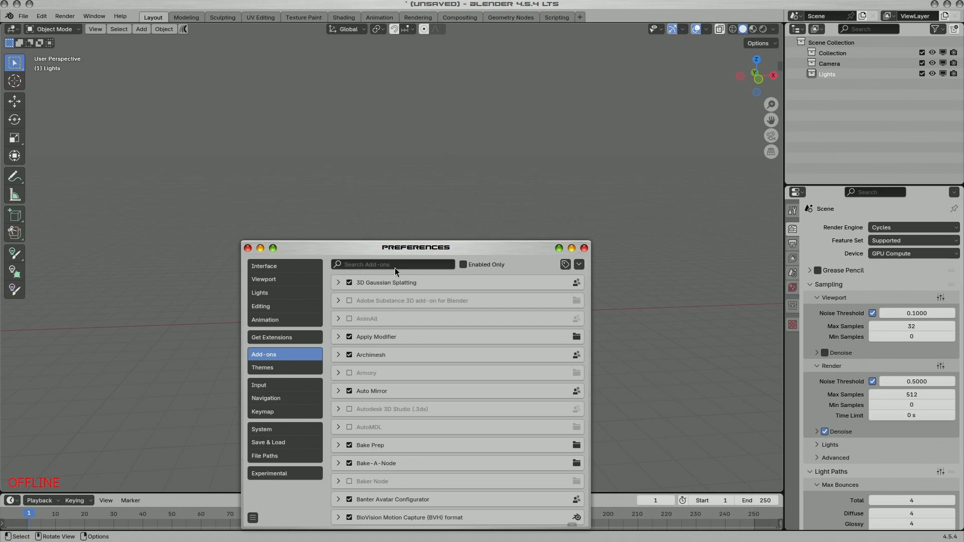
{"action": "type", "text": "fbx"}
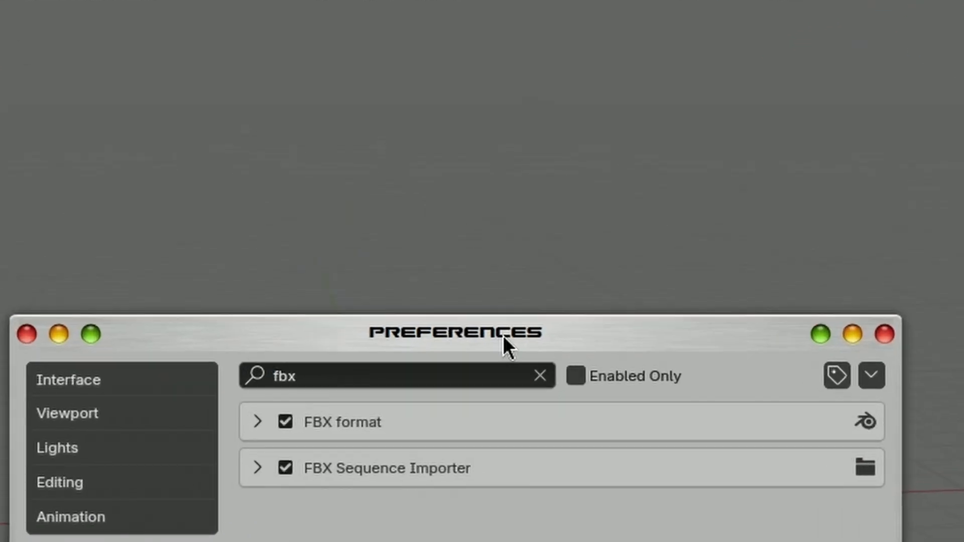
{"action": "left_click_drag", "start_coordinate": [502, 335], "coordinate": [526, 58]}
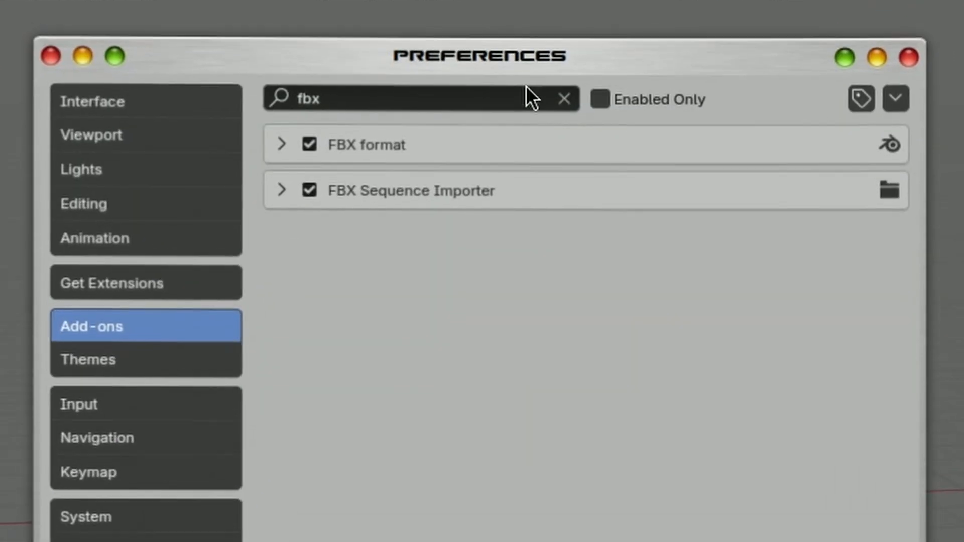
{"action": "left_click", "coordinate": [279, 190]}
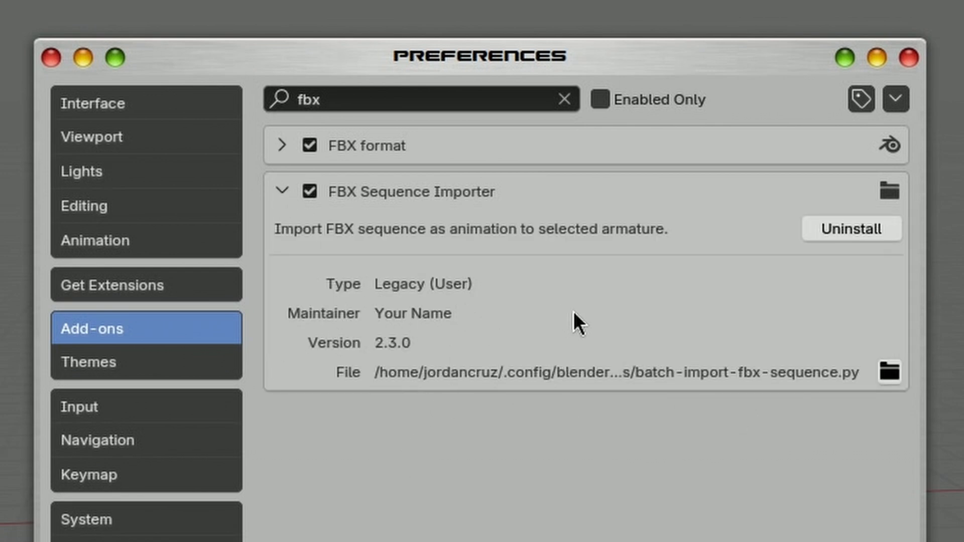
{"action": "left_click_drag", "start_coordinate": [594, 71], "coordinate": [538, 2]}
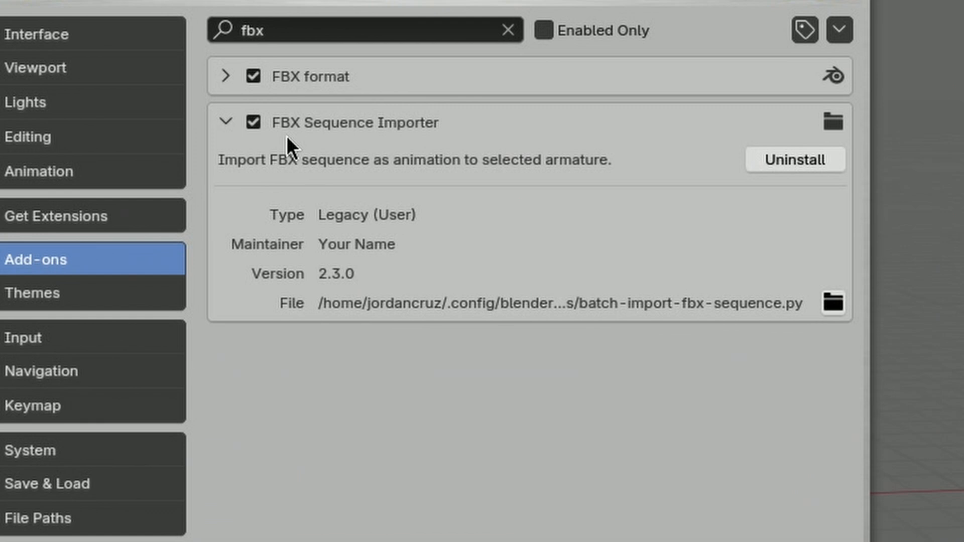
{"action": "left_click", "coordinate": [225, 122]}
{"action": "left_click", "coordinate": [17, 7]}
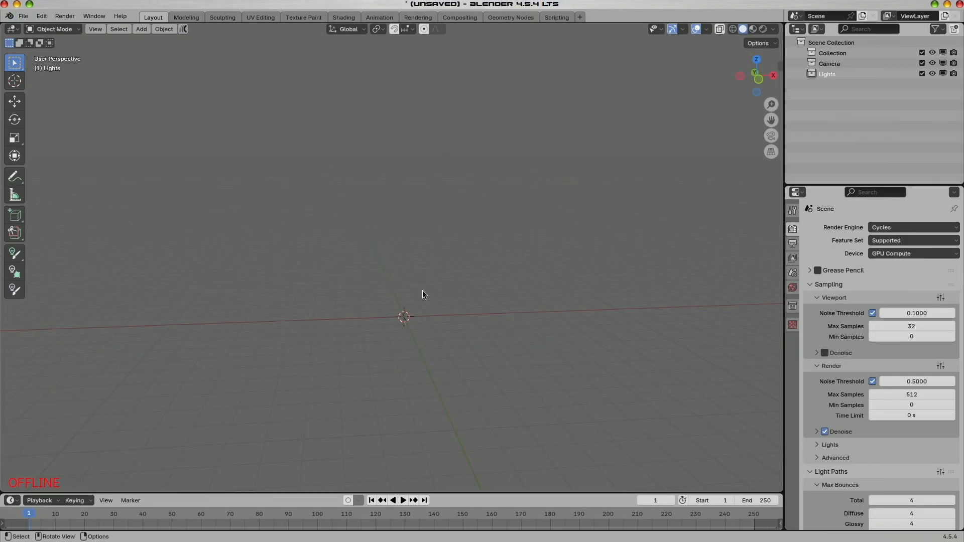
{"action": "left_click_drag", "start_coordinate": [423, 294], "coordinate": [441, 270]}
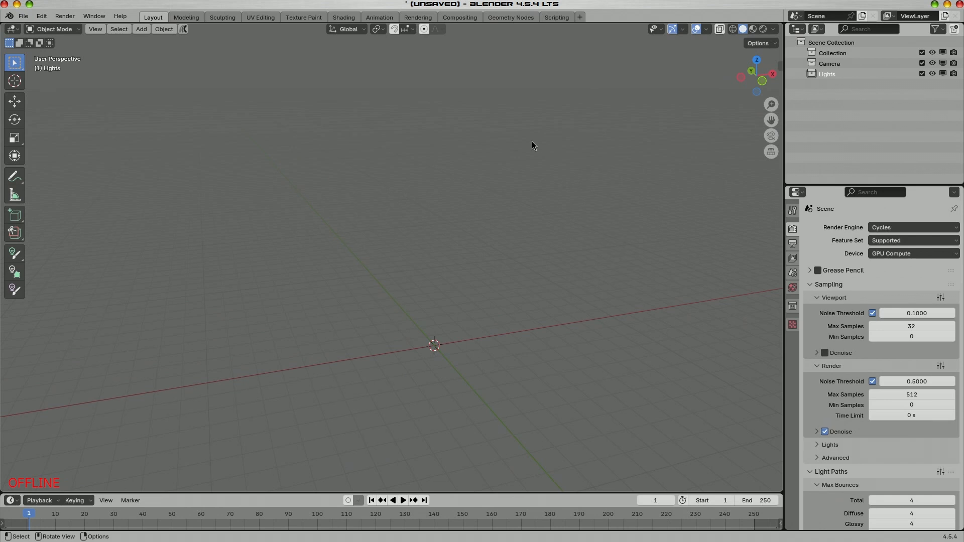
Open the recent project FBXSEQTEST.blend without saving the current untitled scene.
{"action": "left_click_drag", "start_coordinate": [508, 222], "coordinate": [498, 334]}
{"action": "left_click_drag", "start_coordinate": [493, 333], "coordinate": [492, 302]}
{"action": "left_click", "coordinate": [23, 16]}
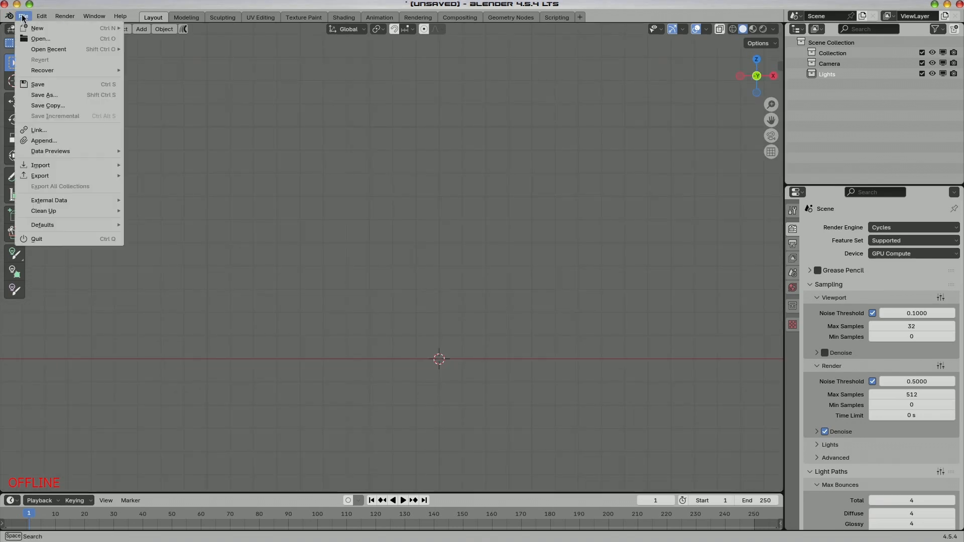
{"action": "mouse_move", "coordinate": [50, 51]}
{"action": "left_click", "coordinate": [159, 50]}
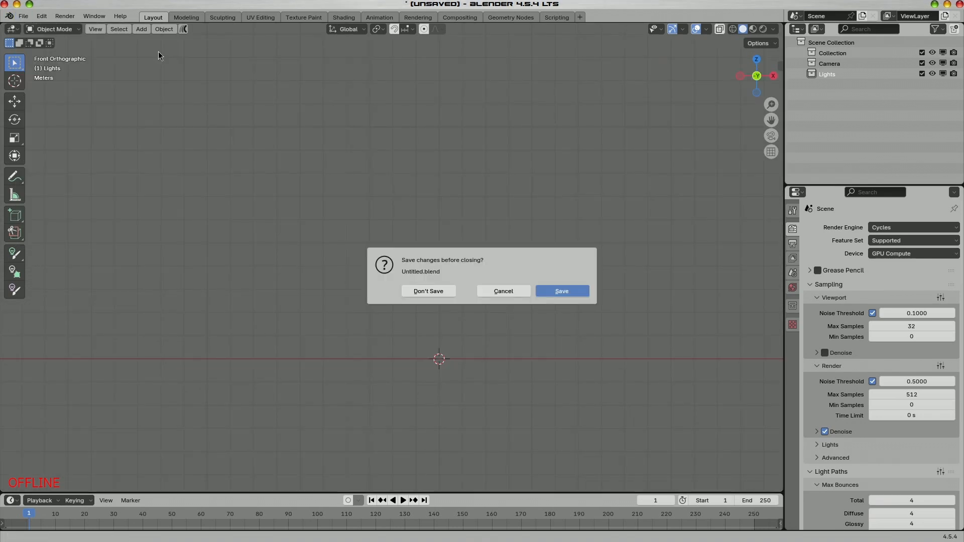
{"action": "left_click", "coordinate": [441, 291]}
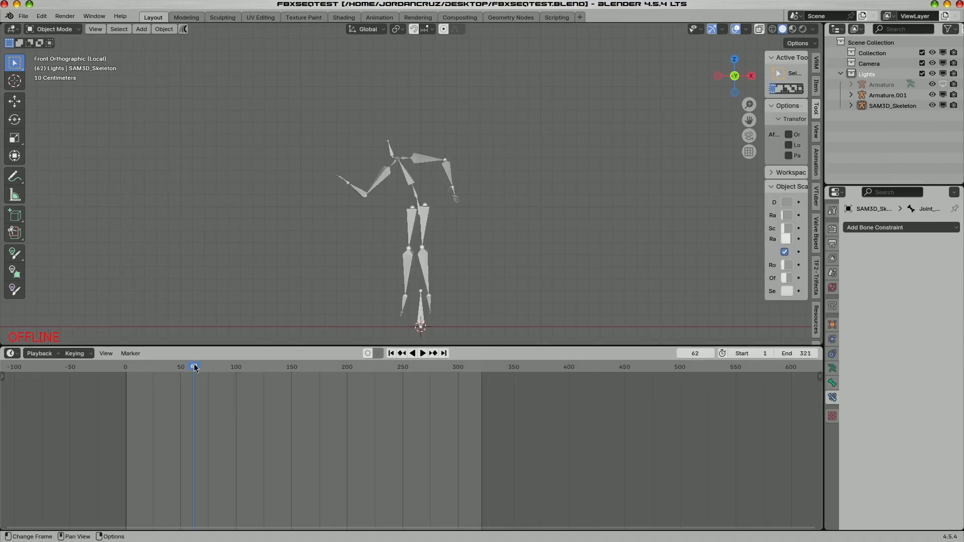
Return to the first frame, disable Armature.001 in the viewport, and exit local view to show the SAM3D body.
{"action": "left_click", "coordinate": [391, 353]}
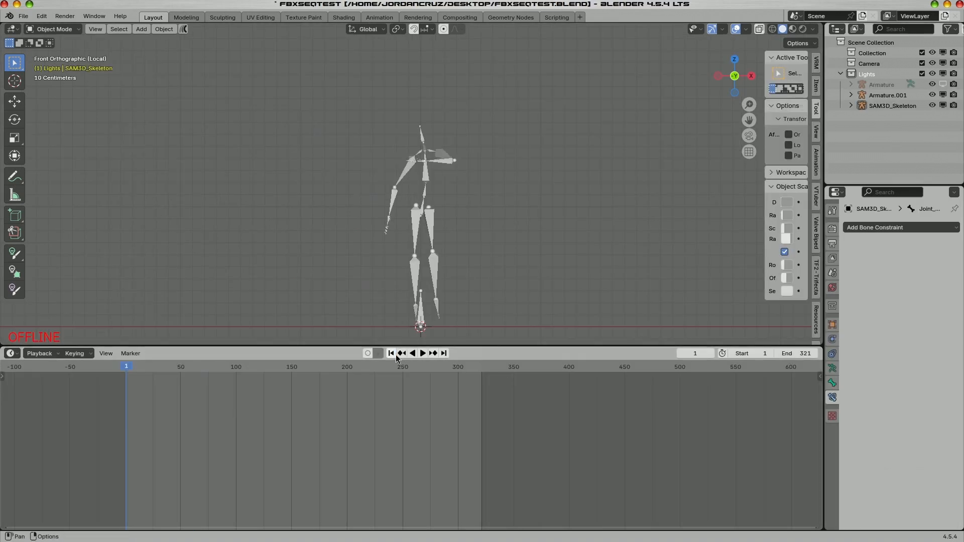
{"action": "left_click", "coordinate": [942, 100]}
{"action": "left_click", "coordinate": [943, 100]}
{"action": "left_click", "coordinate": [943, 97]}
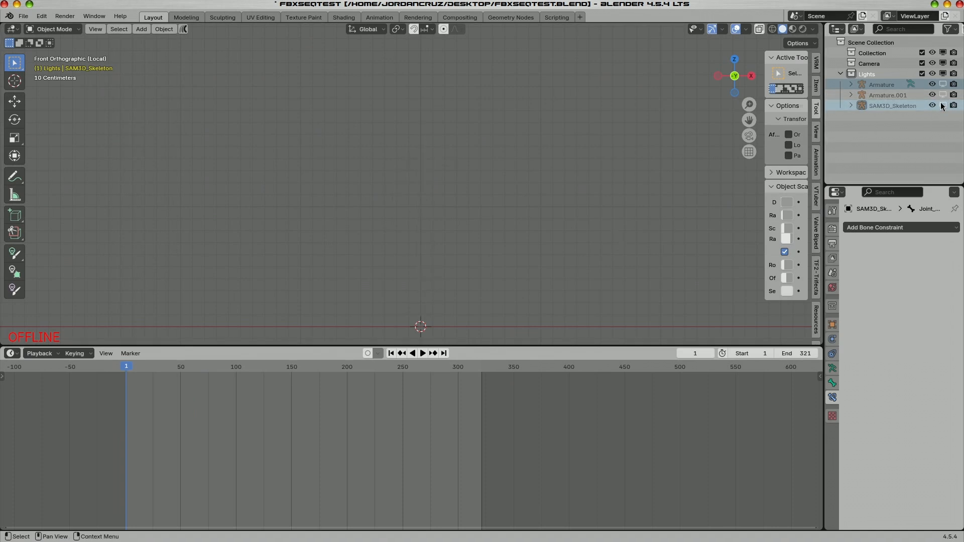
{"action": "key", "text": "slash"}
{"action": "scroll", "coordinate": [534, 179], "scroll_direction": "up", "scroll_amount": 3}
{"action": "left_click_drag", "start_coordinate": [535, 179], "coordinate": [534, 230]}
Play the body and skeleton animation, selecting SAM3D_Skeleton and then the SAM3D_Character mesh.
{"action": "key", "text": "space"}
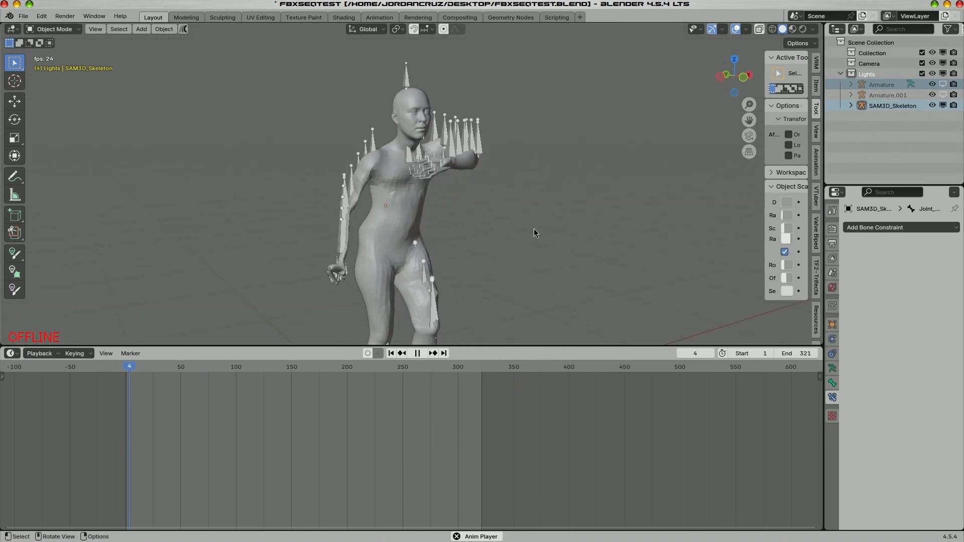
{"action": "scroll", "coordinate": [509, 224], "scroll_direction": "down", "scroll_amount": 3}
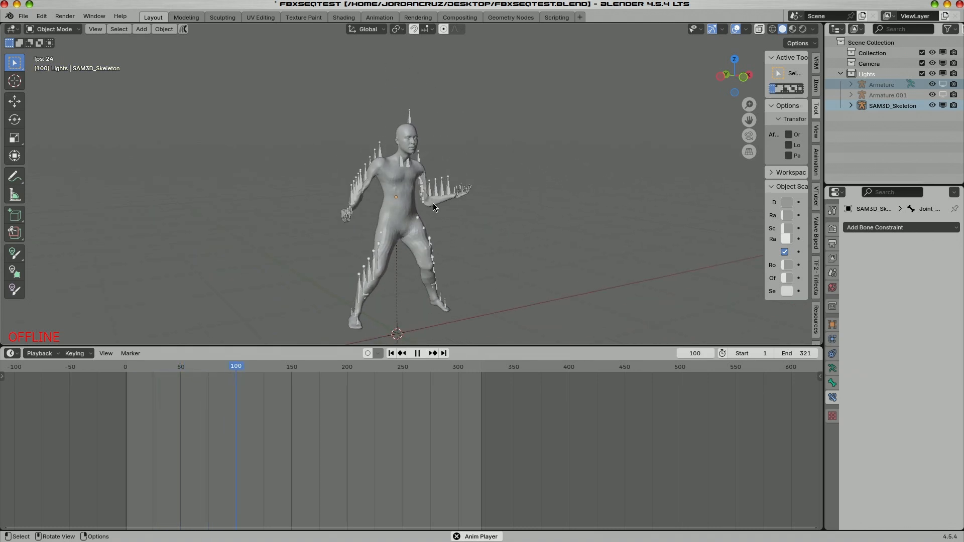
{"action": "key", "text": "space"}
{"action": "key", "text": "space"}
{"action": "left_click", "coordinate": [397, 189]}
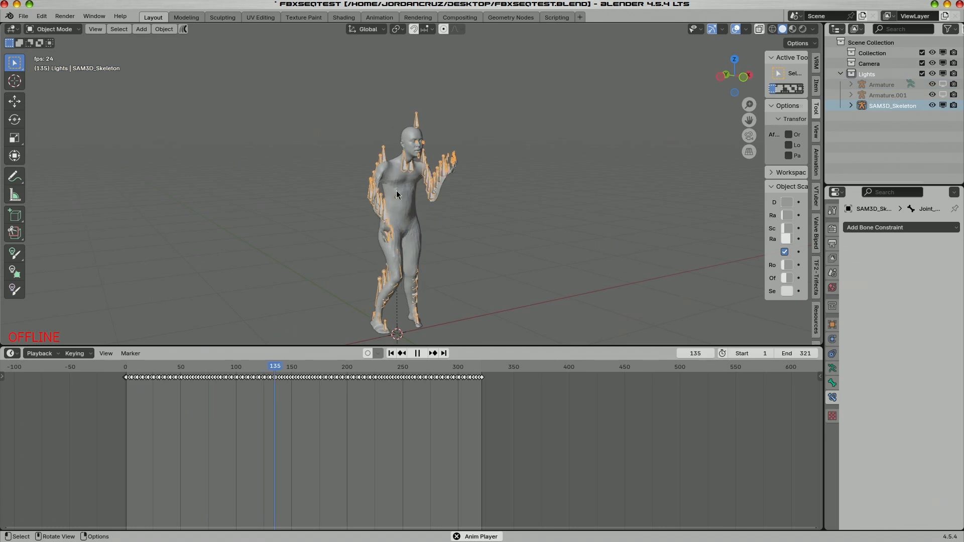
{"action": "left_click", "coordinate": [381, 231]}
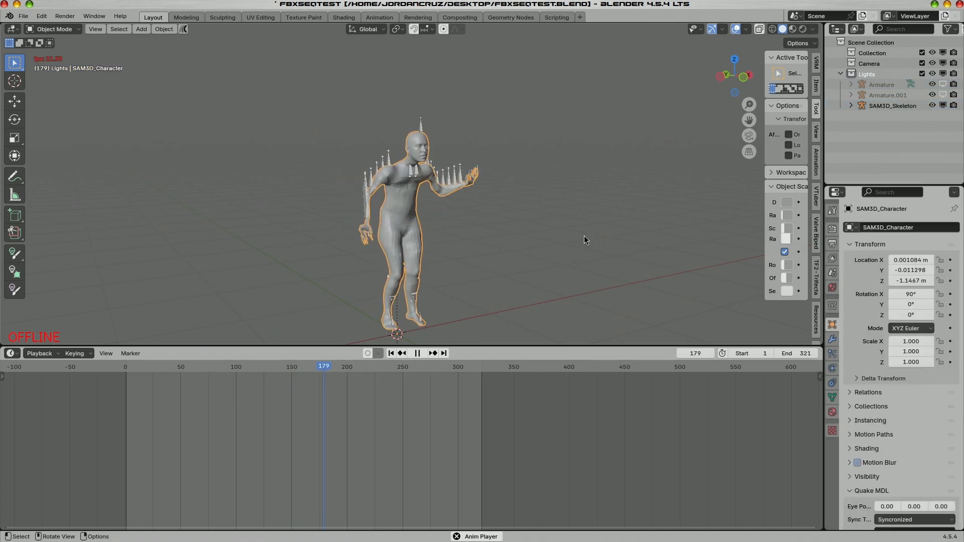
Hide the SAM3D_Character mesh, examine the skeleton in motion, and go back to frame 1.
{"action": "key", "text": "h"}
{"action": "left_click_drag", "start_coordinate": [584, 234], "coordinate": [464, 226]}
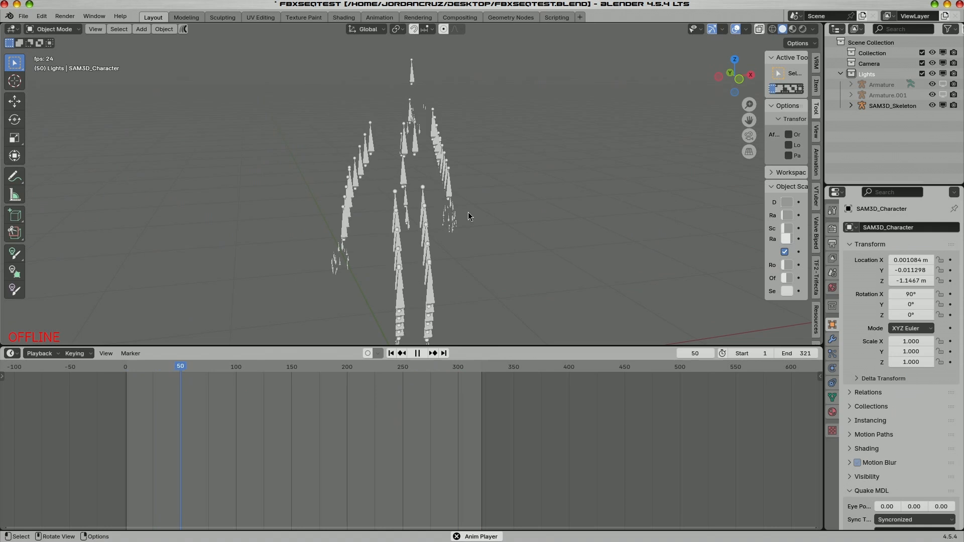
{"action": "key", "text": "space"}
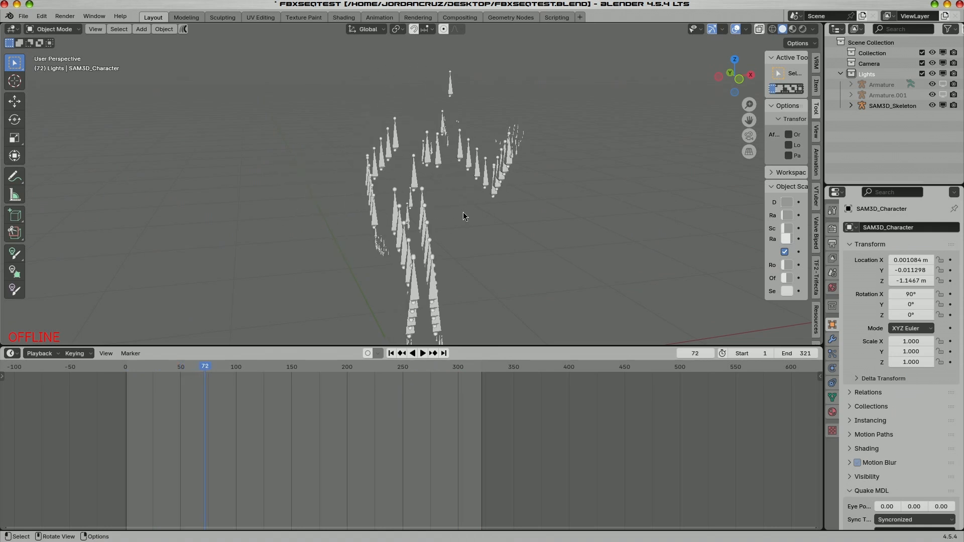
{"action": "left_click", "coordinate": [391, 353]}
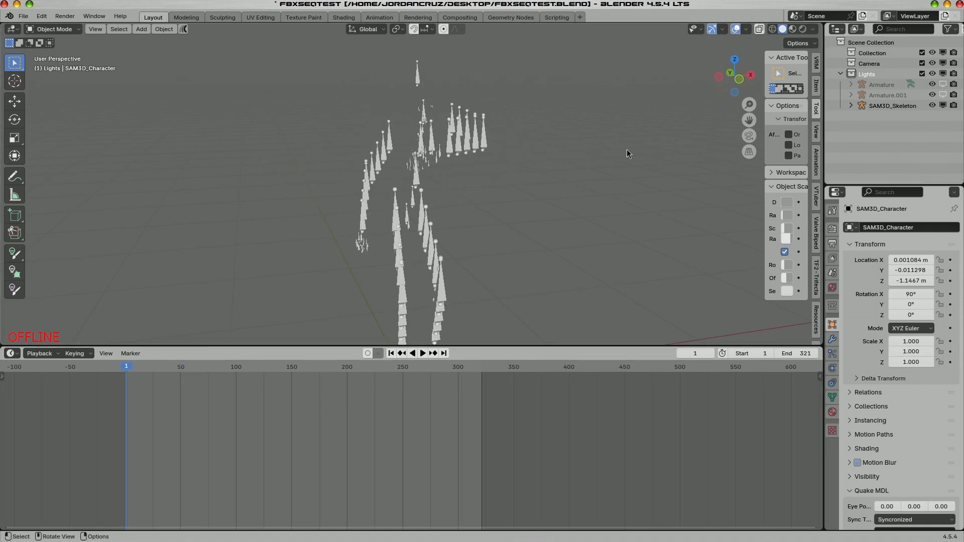
Show Armature.001, hide SAM3D_Skeleton to examine the cleaner rig's playback from the front, and unhide the skeleton.
{"action": "left_click", "coordinate": [943, 95]}
{"action": "left_click", "coordinate": [400, 141]}
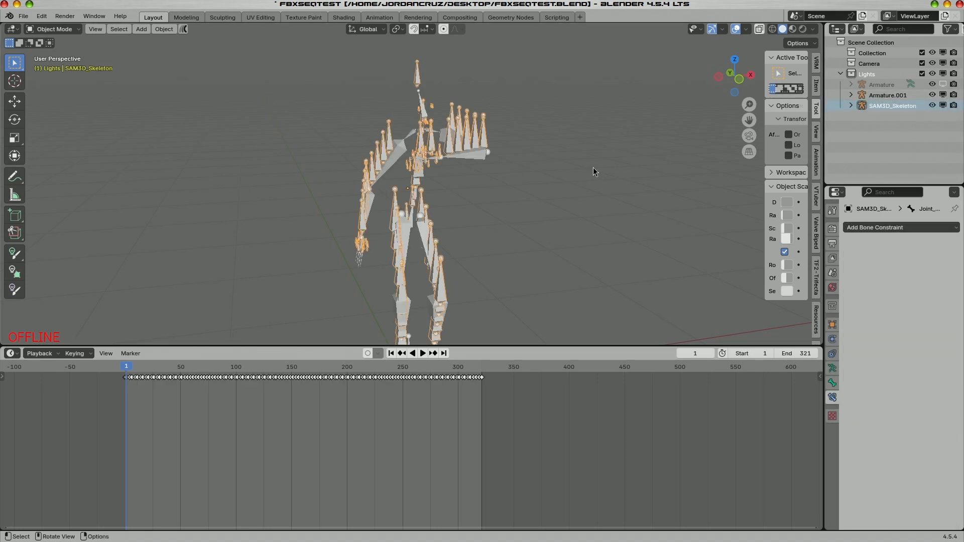
{"action": "key", "text": "h"}
{"action": "key", "text": "space"}
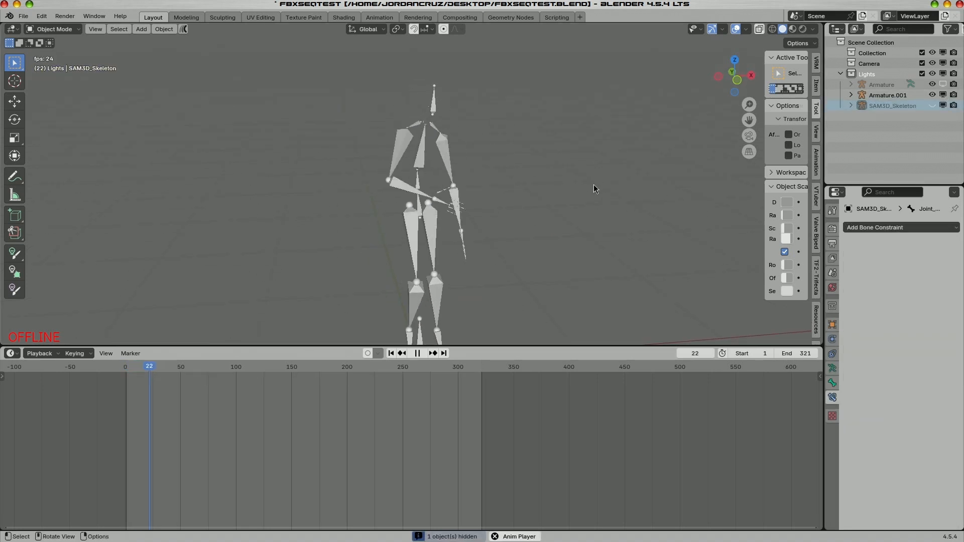
{"action": "left_click_drag", "start_coordinate": [590, 186], "coordinate": [557, 194]}
{"action": "key", "text": "KP_1"}
{"action": "key", "text": "space"}
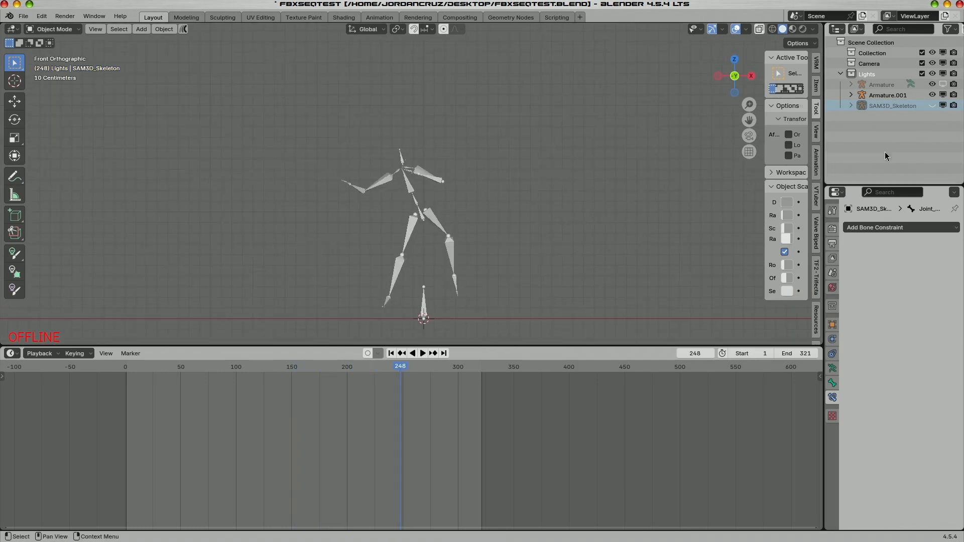
{"action": "left_click", "coordinate": [932, 106]}
Start a new file without saving the changes and delete all default objects.
{"action": "left_click", "coordinate": [24, 17]}
{"action": "mouse_move", "coordinate": [98, 29]}
{"action": "left_click", "coordinate": [151, 29]}
{"action": "left_click", "coordinate": [427, 291]}
{"action": "key", "text": "a"}
{"action": "key", "text": "Delete"}
{"action": "key", "text": "KP_1"}
{"action": "left_click_drag", "start_coordinate": [409, 221], "coordinate": [419, 246]}
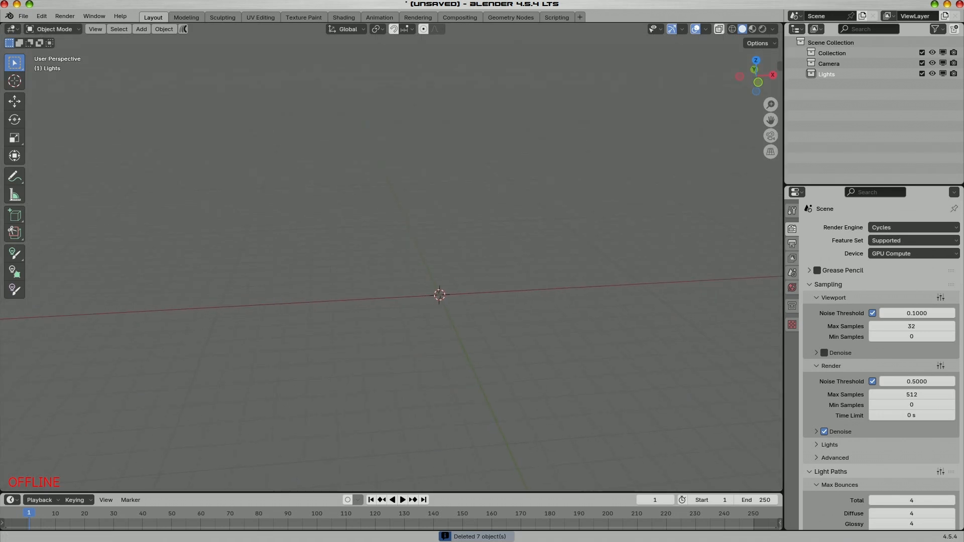
Look for the FBX Sequence option in the list of import formats.
{"action": "left_click_drag", "start_coordinate": [354, 541], "coordinate": [567, 541]}
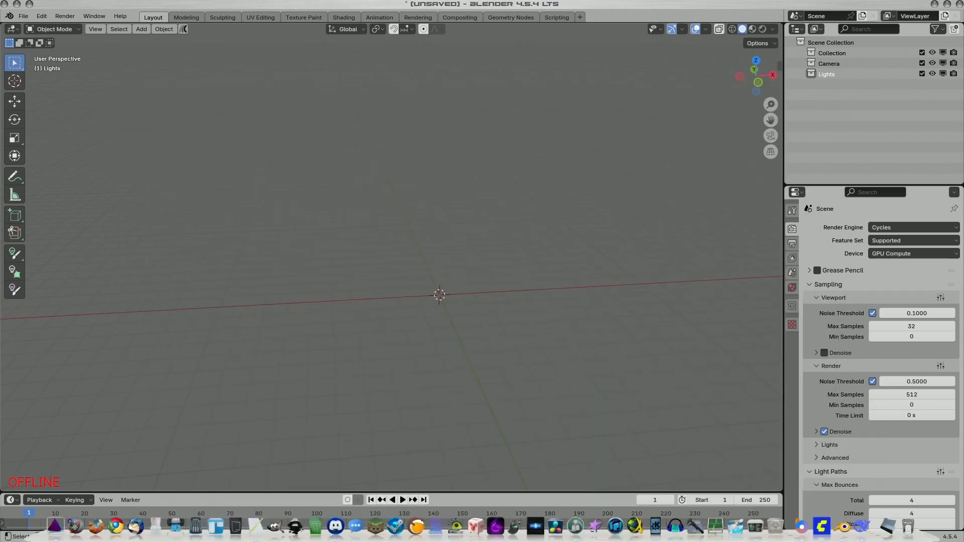
{"action": "left_click", "coordinate": [23, 16]}
{"action": "mouse_move", "coordinate": [41, 166]}
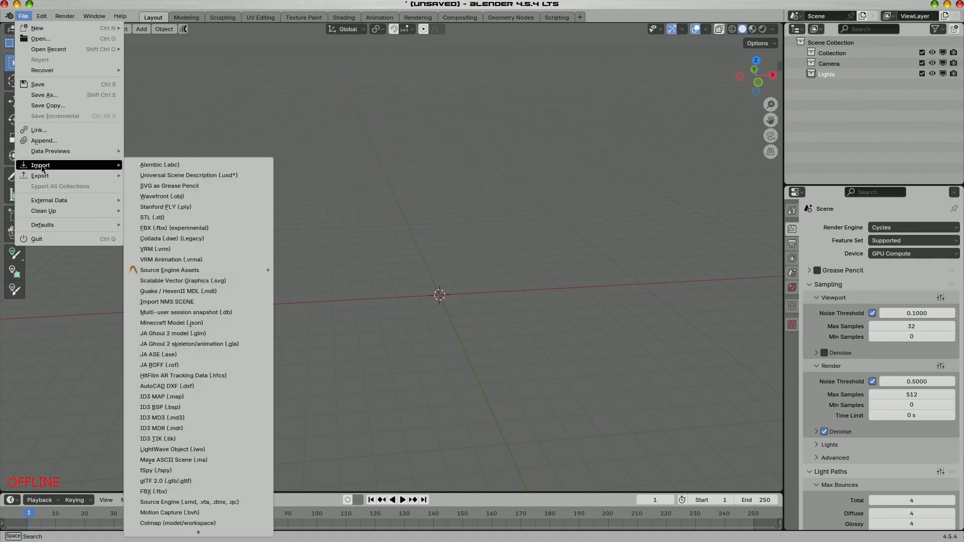
{"action": "scroll", "coordinate": [162, 175], "scroll_direction": "down", "scroll_amount": 5}
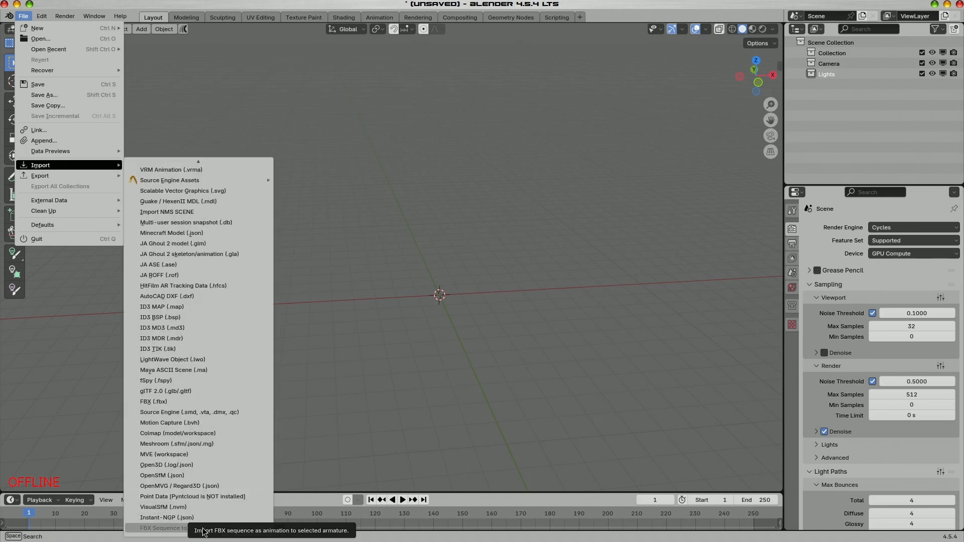
{"action": "key", "text": "KP_1"}
{"action": "left_click_drag", "start_coordinate": [503, 318], "coordinate": [448, 279]}
{"action": "left_click_drag", "start_coordinate": [449, 279], "coordinate": [468, 320]}
{"action": "left_click_drag", "start_coordinate": [467, 320], "coordinate": [472, 350]}
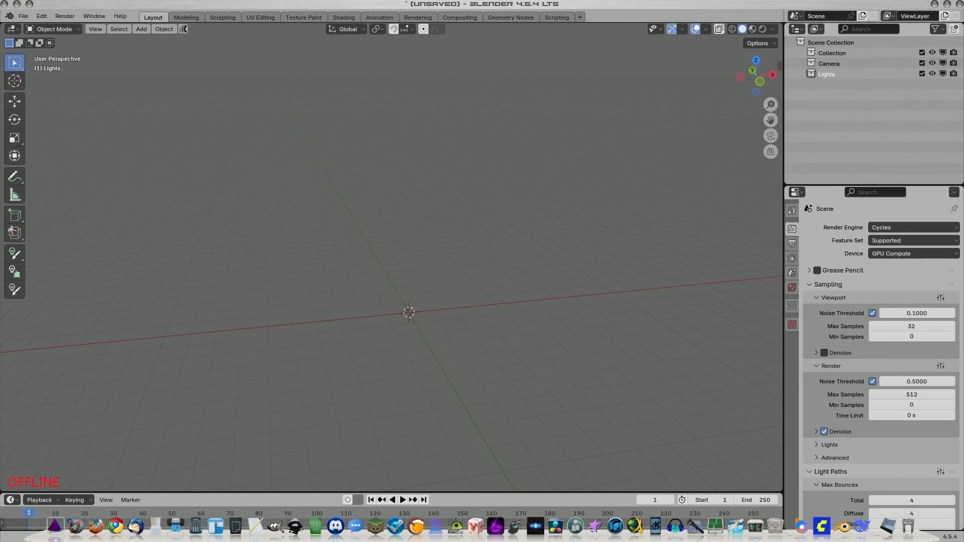
Import 0001.png.fbx from the go folder into the scene with the default FBX settings.
{"action": "left_click_drag", "start_coordinate": [413, 541], "coordinate": [418, 317]}
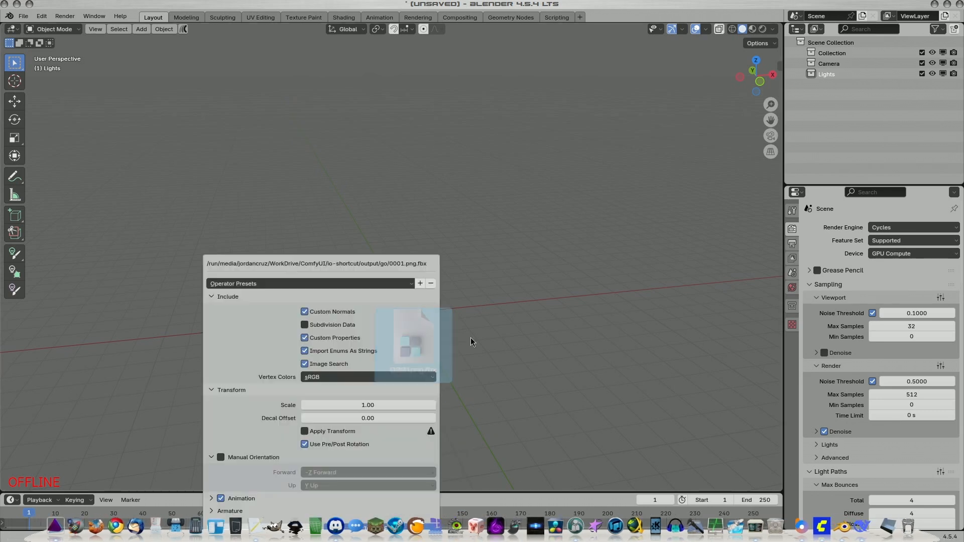
{"action": "key", "text": "Return"}
{"action": "key", "text": "KP_1"}
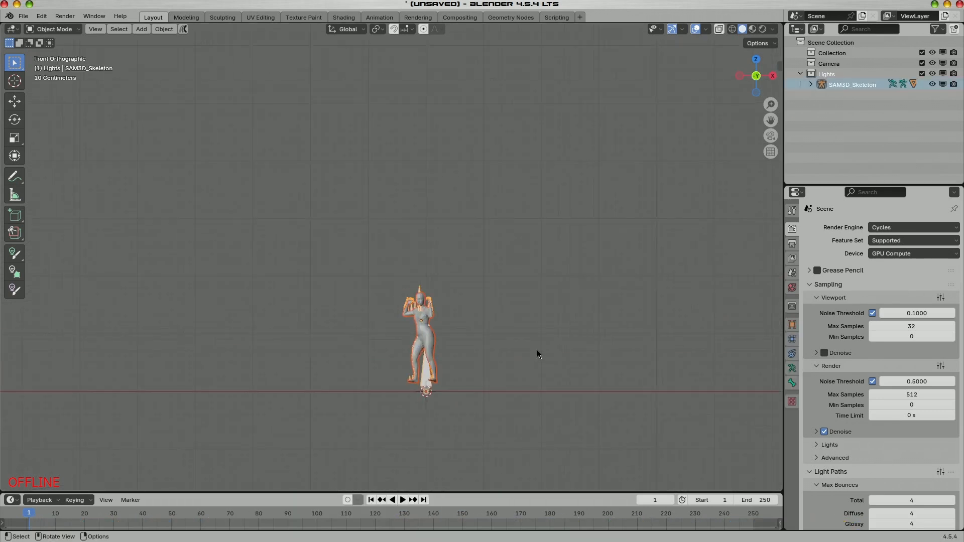
Inspect the imported body mesh and its skeleton from several angles.
{"action": "left_click_drag", "start_coordinate": [505, 291], "coordinate": [441, 195]}
{"action": "scroll", "coordinate": [462, 246], "scroll_direction": "up", "scroll_amount": 4}
{"action": "left_click", "coordinate": [466, 262]}
{"action": "left_click", "coordinate": [331, 331]}
{"action": "left_click_drag", "start_coordinate": [355, 230], "coordinate": [387, 253]}
{"action": "left_click_drag", "start_coordinate": [386, 253], "coordinate": [510, 278]}
{"action": "left_click_drag", "start_coordinate": [542, 307], "coordinate": [522, 294]}
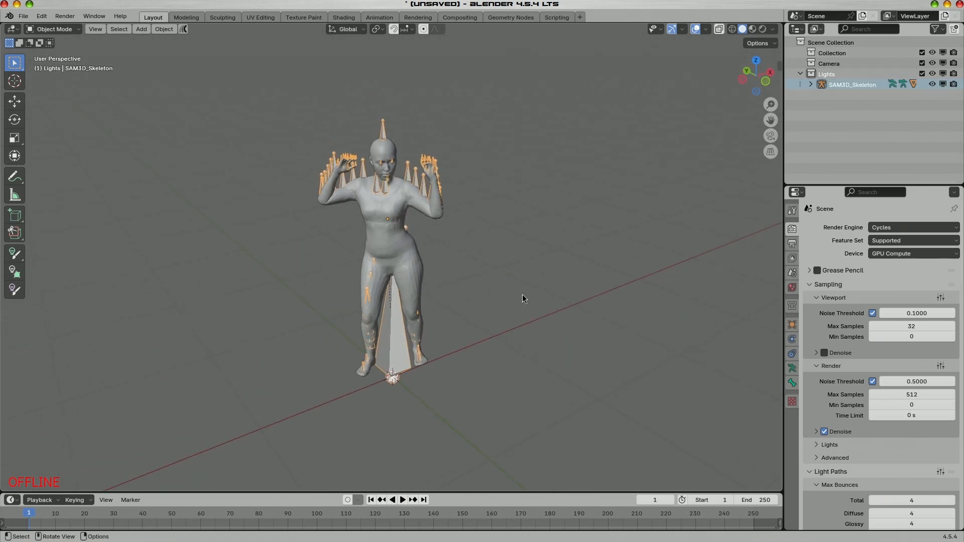
{"action": "scroll", "coordinate": [522, 294], "scroll_direction": "up", "scroll_amount": 1}
Check SAM3D_Skeleton in Pose Mode, enlarge the timeline area, and return to Object Mode.
{"action": "key", "text": "ctrl+Tab"}
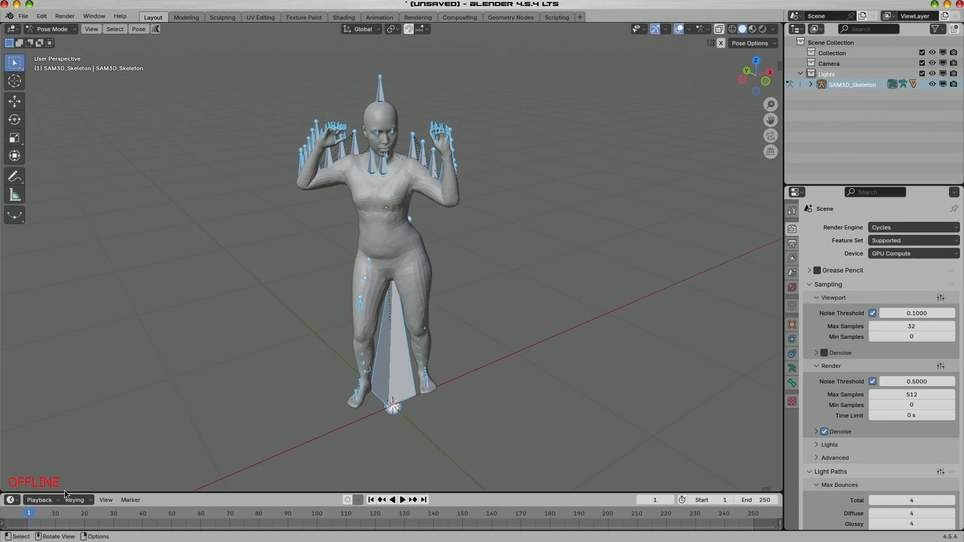
{"action": "left_click_drag", "start_coordinate": [65, 492], "coordinate": [65, 452]}
{"action": "left_click_drag", "start_coordinate": [439, 249], "coordinate": [419, 245]}
{"action": "key", "text": "ctrl+Tab"}
{"action": "key", "text": "KP_1"}
Delete the imported skeleton and body mesh from the scene.
{"action": "left_click_drag", "start_coordinate": [374, 219], "coordinate": [455, 292]}
{"action": "key", "text": "a"}
{"action": "key", "text": "x"}
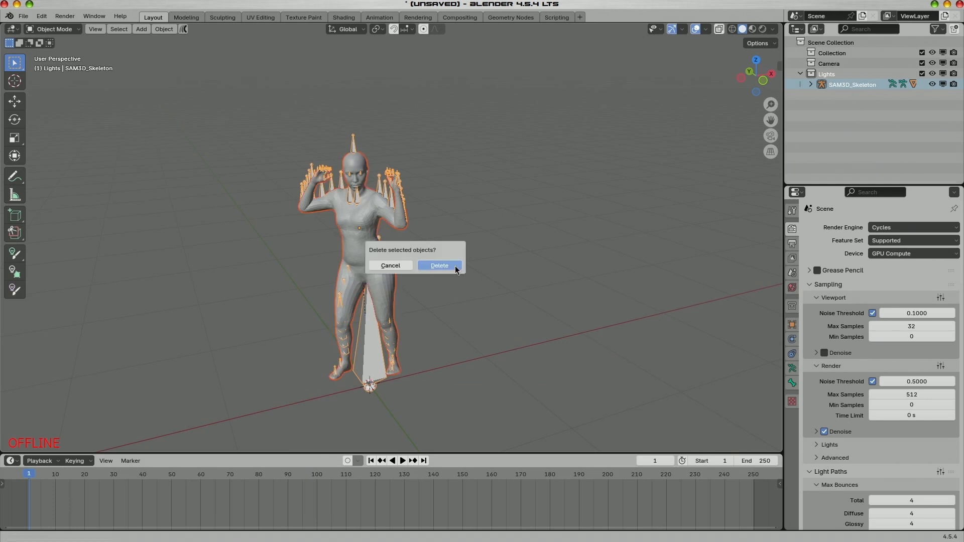
{"action": "left_click", "coordinate": [457, 269]}
{"action": "key", "text": "KP_1"}
{"action": "scroll", "coordinate": [434, 293], "scroll_direction": "down", "scroll_amount": 2}
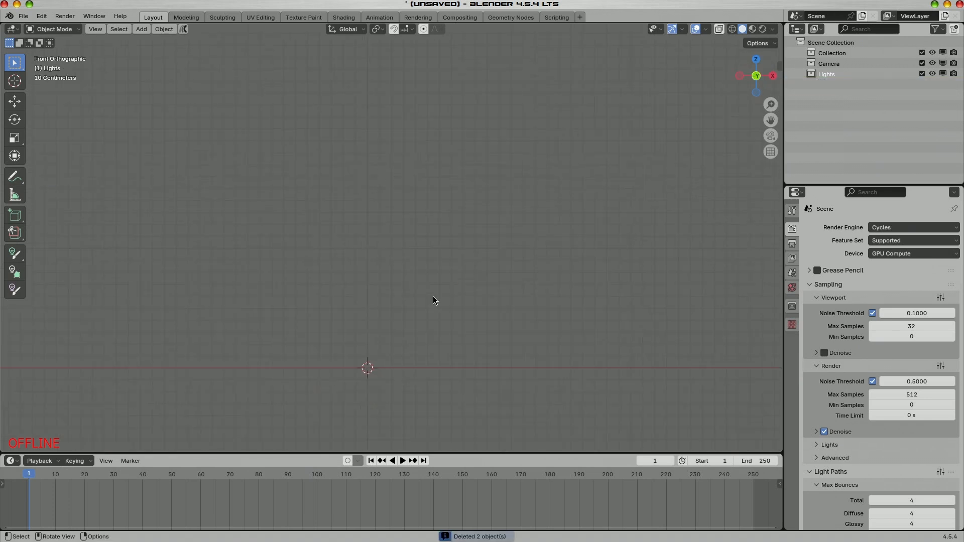
{"action": "left_click_drag", "start_coordinate": [405, 264], "coordinate": [424, 279]}
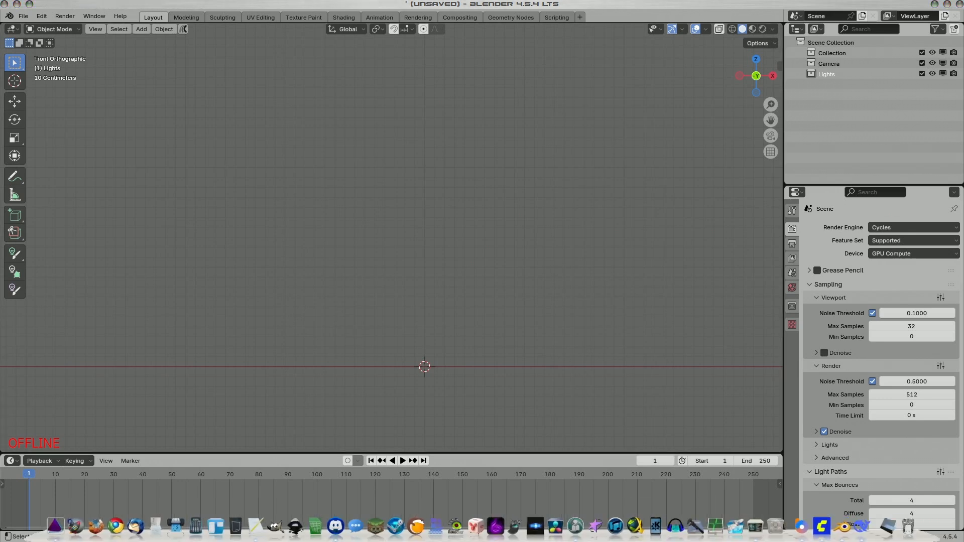
Switch to ComfyUI and open the Sam3DBody workflow to show its single-image node graph.
{"action": "left_click", "coordinate": [738, 530]}
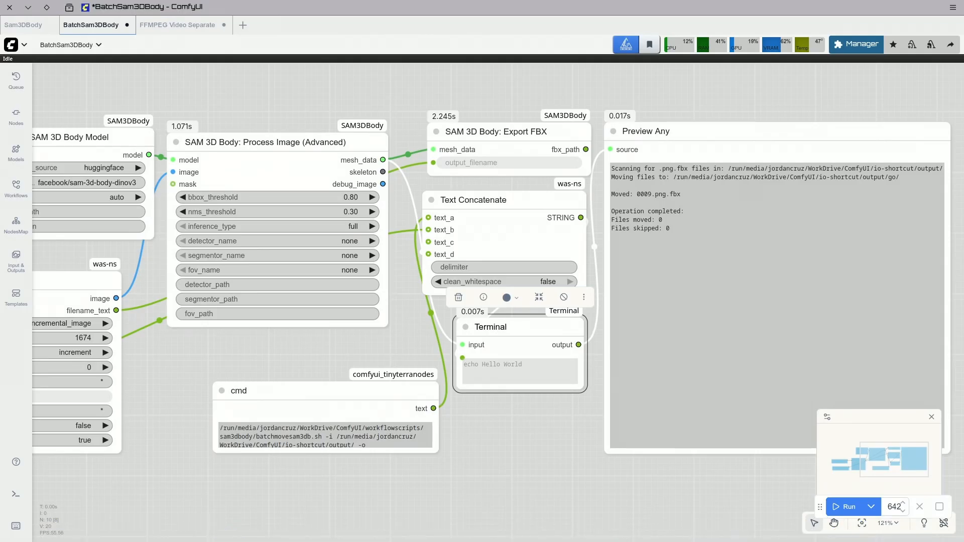
{"action": "left_click", "coordinate": [22, 24]}
{"action": "scroll", "coordinate": [296, 363], "scroll_direction": "up", "scroll_amount": 3}
{"action": "left_click_drag", "start_coordinate": [316, 376], "coordinate": [387, 372]}
{"action": "scroll", "coordinate": [390, 374], "scroll_direction": "down", "scroll_amount": 3}
{"action": "scroll", "coordinate": [389, 364], "scroll_direction": "up", "scroll_amount": 2}
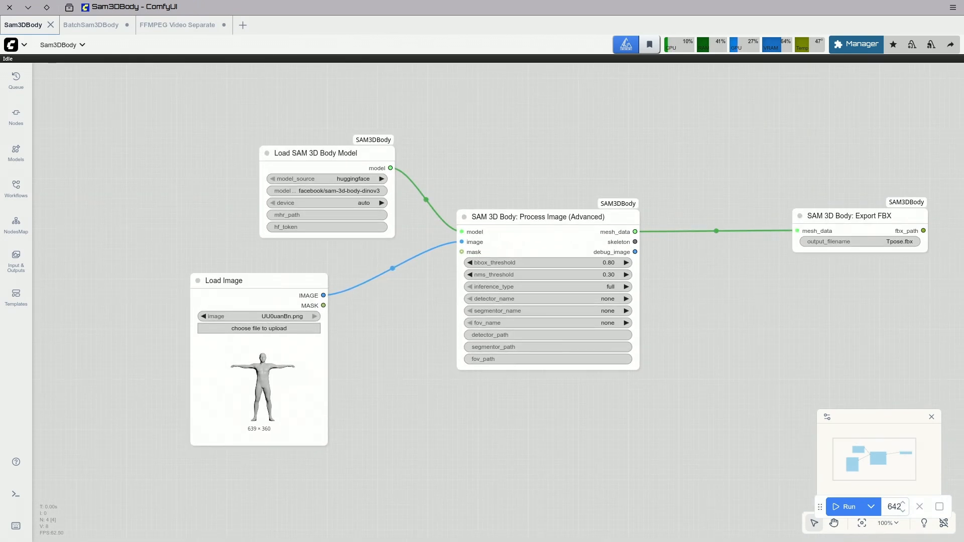
Position the Load Image node directly below the Load SAM 3D Body Model node.
{"action": "left_click_drag", "start_coordinate": [276, 289], "coordinate": [252, 267]}
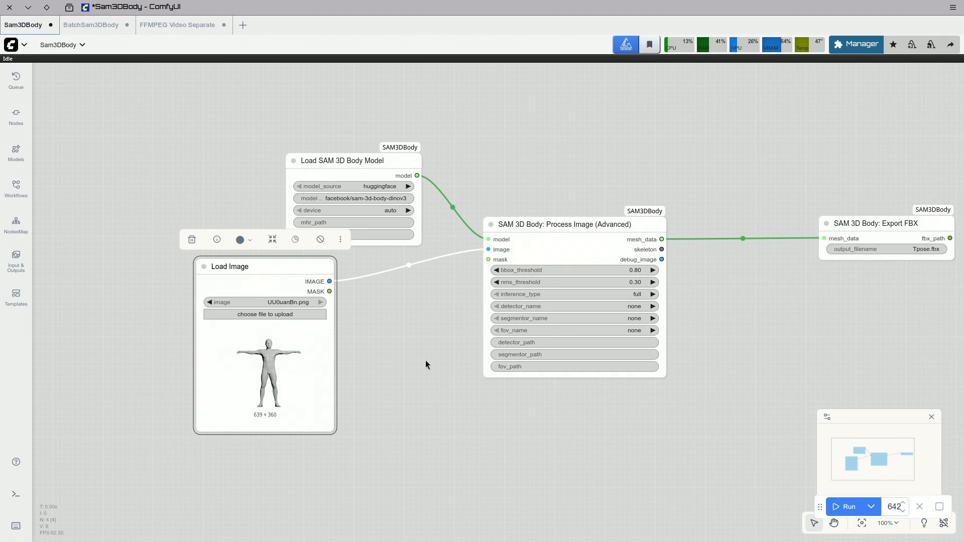
{"action": "scroll", "coordinate": [575, 96], "scroll_direction": "right", "scroll_amount": 5}
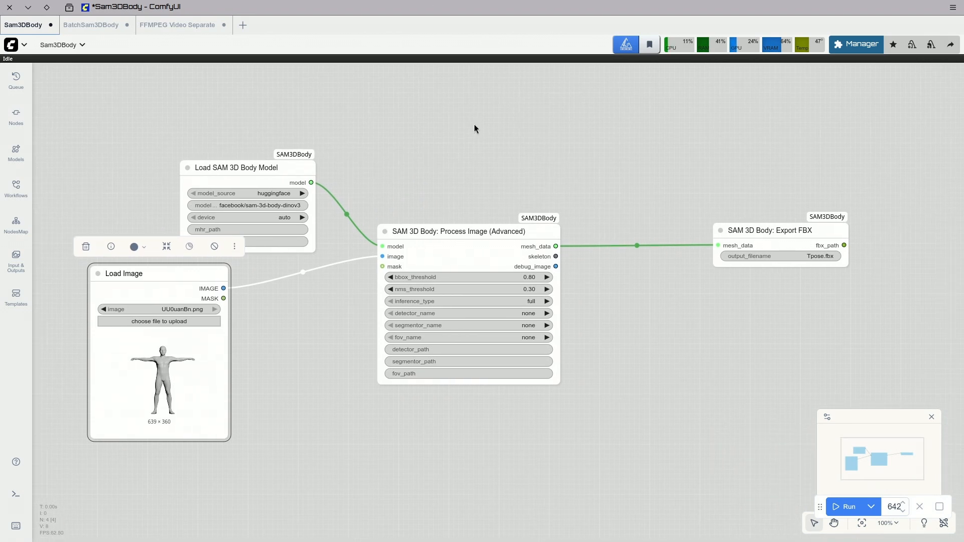
{"action": "scroll", "coordinate": [432, 157], "scroll_direction": "left", "scroll_amount": 1}
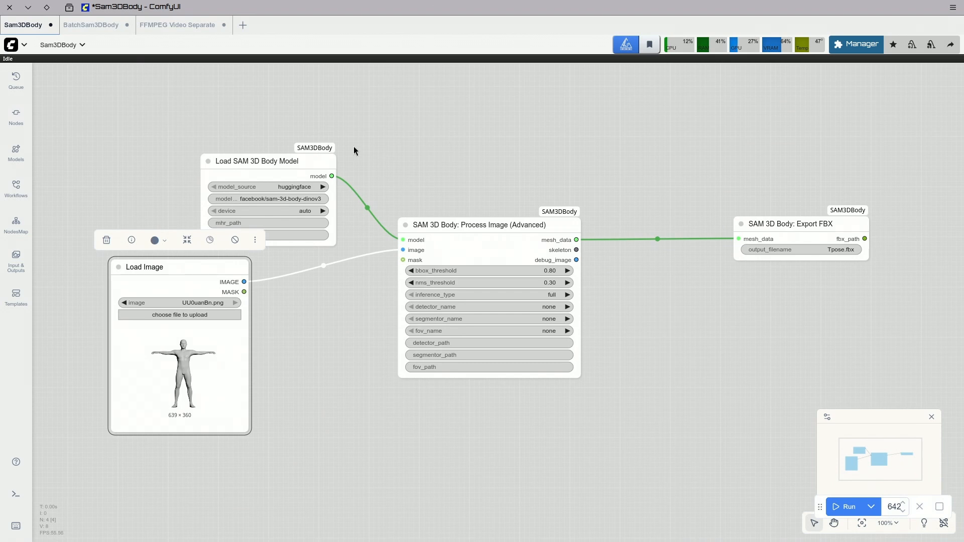
{"action": "left_click_drag", "start_coordinate": [178, 266], "coordinate": [264, 268]}
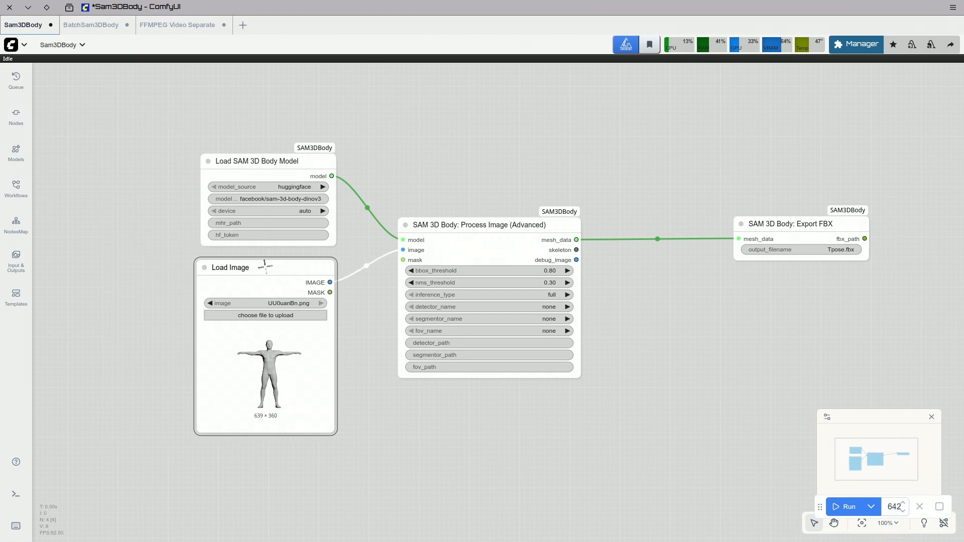
Set the run count to 1 and run the workflow to export the T-pose image as Tpose.fbx.
{"action": "left_click_drag", "start_coordinate": [697, 333], "coordinate": [582, 334]}
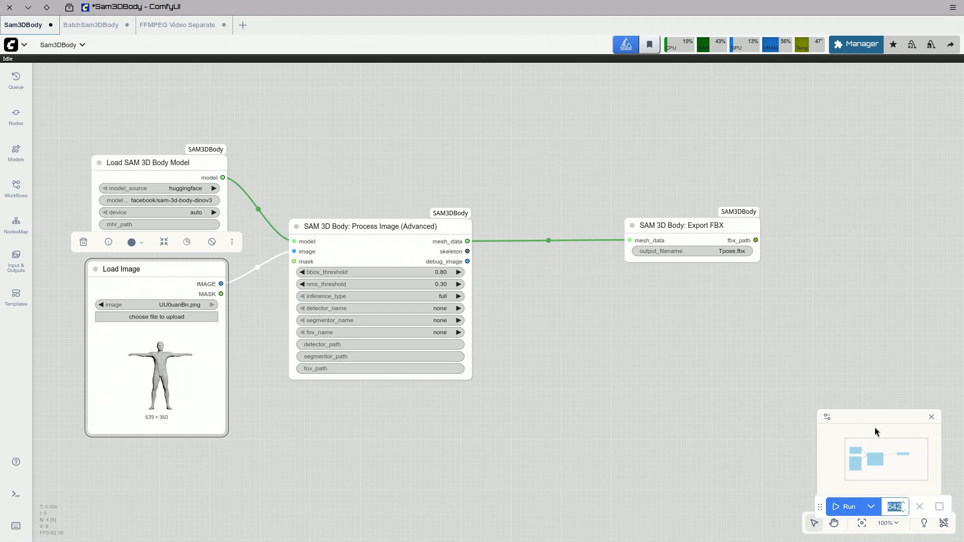
{"action": "left_click", "coordinate": [851, 348]}
{"action": "left_click", "coordinate": [845, 506]}
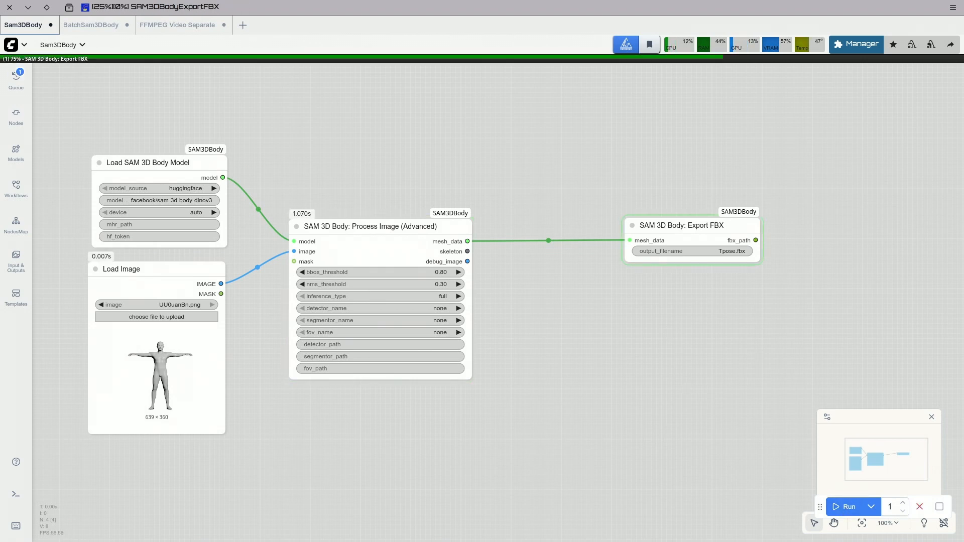
Switch to the Dolphin file manager and open the output folder to check for the exported Tpose.fbx.
{"action": "key", "text": "alt+Tab"}
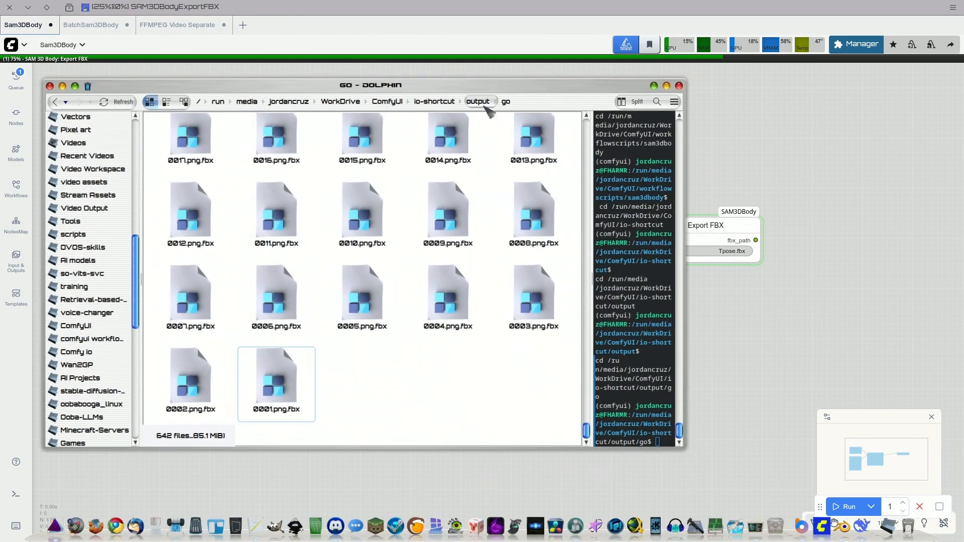
{"action": "left_click", "coordinate": [483, 101]}
{"action": "left_click", "coordinate": [448, 415]}
{"action": "mouse_move", "coordinate": [445, 409]}
{"action": "left_mouse_down"}
{"action": "mouse_move", "coordinate": [446, 391]}
{"action": "mouse_move", "coordinate": [459, 404]}
{"action": "left_mouse_up"}
{"action": "left_click", "coordinate": [493, 389]}
{"action": "left_click", "coordinate": [449, 402]}
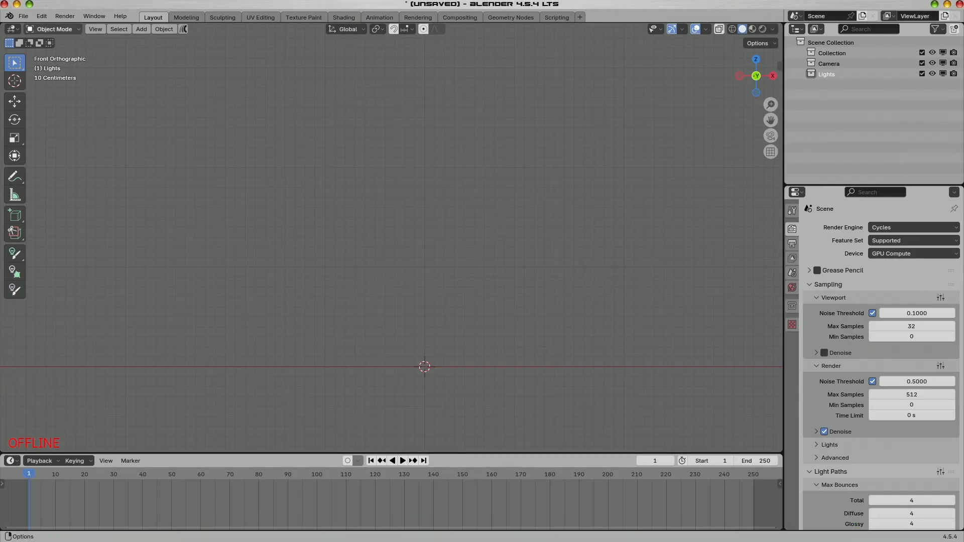
Import Tpose.fbx from the ComfyUI output folder into the empty Blender scene.
{"action": "left_click", "coordinate": [23, 16]}
{"action": "mouse_move", "coordinate": [52, 167]}
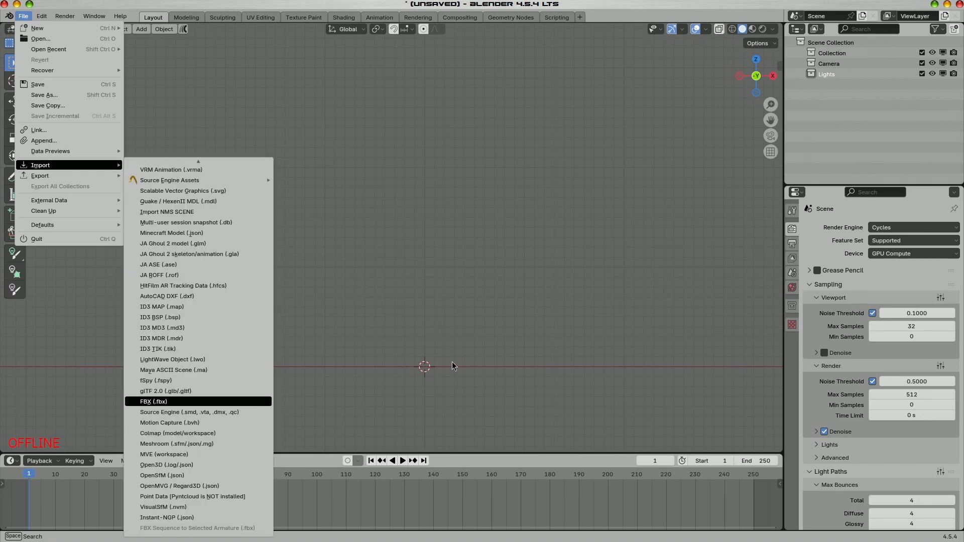
{"action": "key", "text": "Return"}
{"action": "left_click", "coordinate": [246, 150]}
{"action": "scroll", "coordinate": [459, 322], "scroll_direction": "down", "scroll_amount": 4}
{"action": "left_click", "coordinate": [607, 473]}
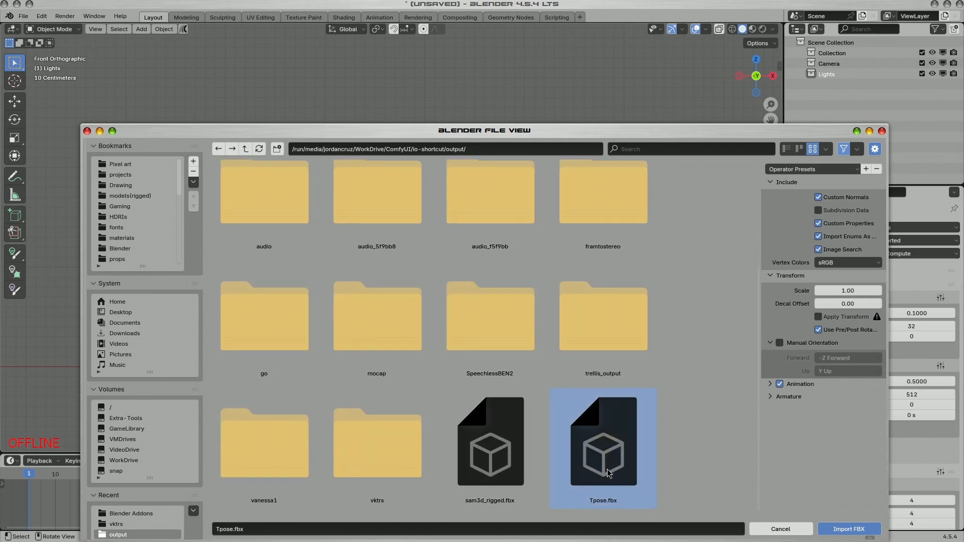
{"action": "double_click", "coordinate": [607, 470]}
{"action": "scroll", "coordinate": [535, 319], "scroll_direction": "up", "scroll_amount": 2}
{"action": "left_click_drag", "start_coordinate": [535, 319], "coordinate": [496, 328]}
{"action": "scroll", "coordinate": [449, 204], "scroll_direction": "up", "scroll_amount": 2}
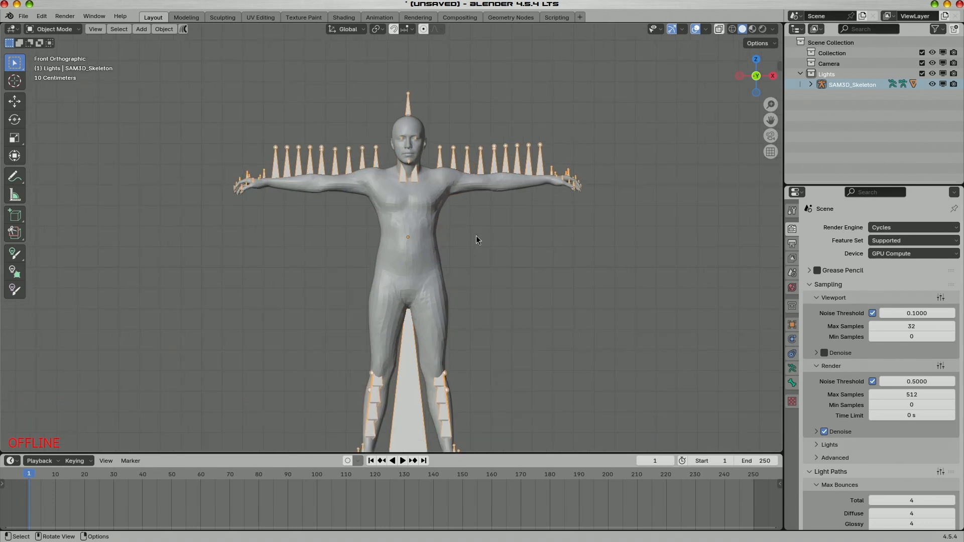
Select the T-pose skeleton and import all FBX files from output/go with FBX Sequence to Selected Armature.
{"action": "left_click", "coordinate": [434, 254]}
{"action": "left_click", "coordinate": [469, 161]}
{"action": "left_click", "coordinate": [23, 17]}
{"action": "mouse_move", "coordinate": [62, 166]}
{"action": "scroll", "coordinate": [178, 178], "scroll_direction": "up", "scroll_amount": 2}
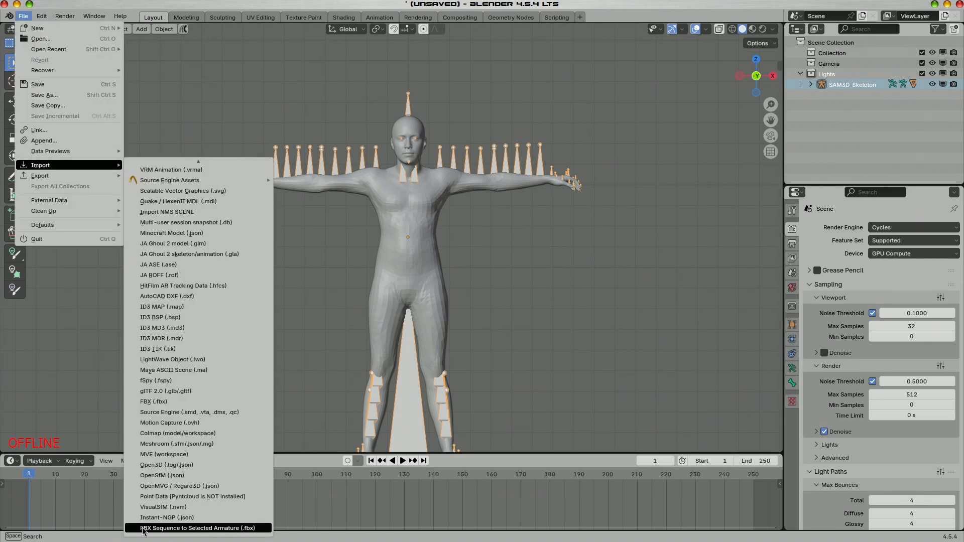
{"action": "left_click", "coordinate": [231, 528]}
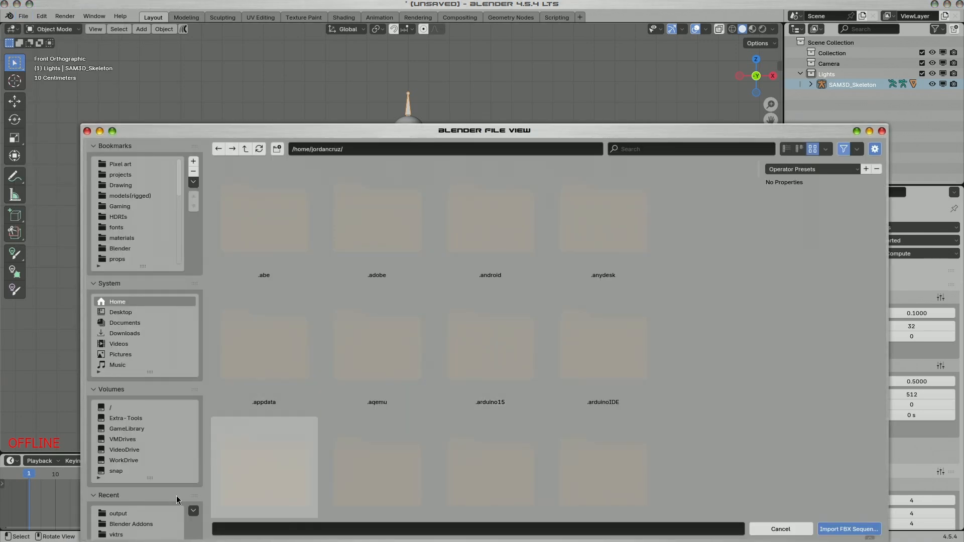
{"action": "left_click", "coordinate": [118, 535]}
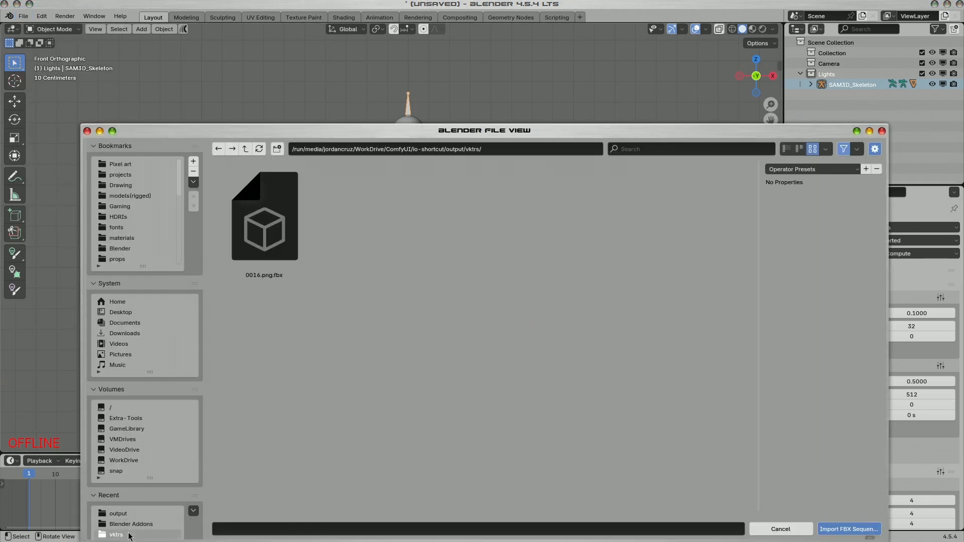
{"action": "key", "text": "BackSpace"}
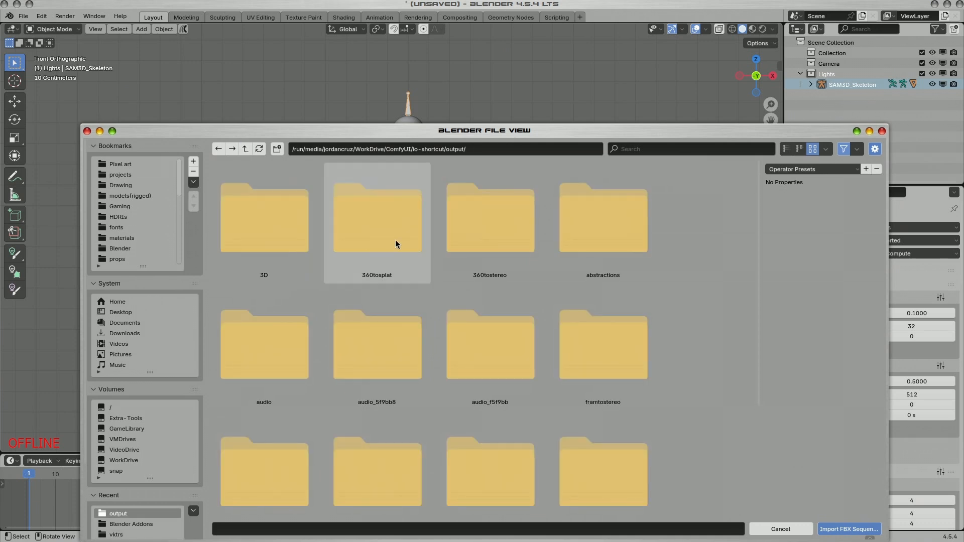
{"action": "scroll", "coordinate": [502, 259], "scroll_direction": "down", "scroll_amount": 2}
{"action": "double_click", "coordinate": [263, 420]}
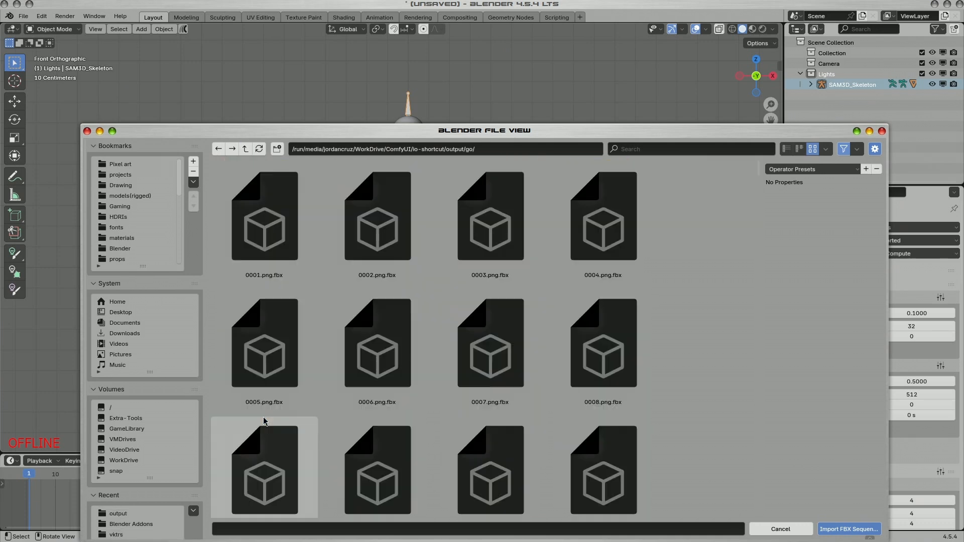
{"action": "scroll", "coordinate": [695, 295], "scroll_direction": "down", "scroll_amount": 1}
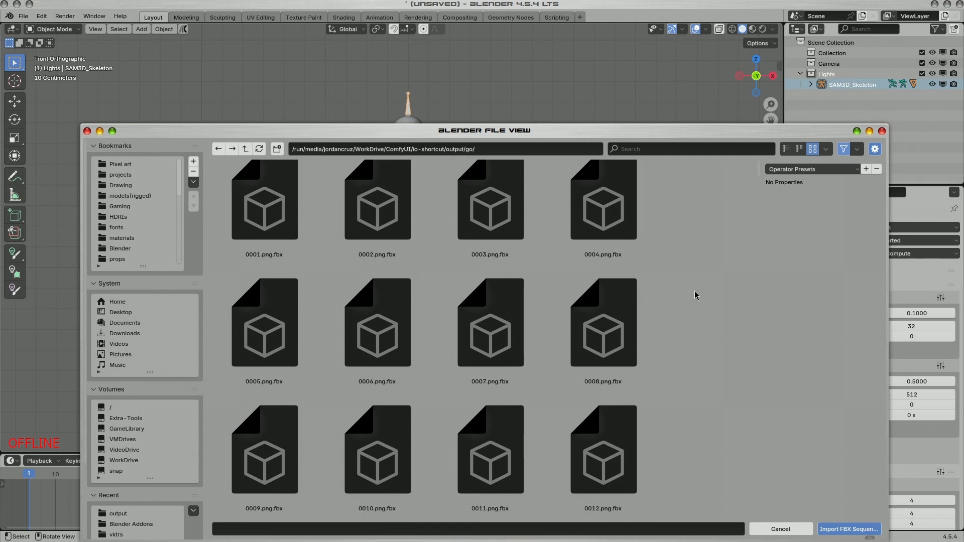
{"action": "key", "text": "a"}
{"action": "left_click", "coordinate": [848, 528]}
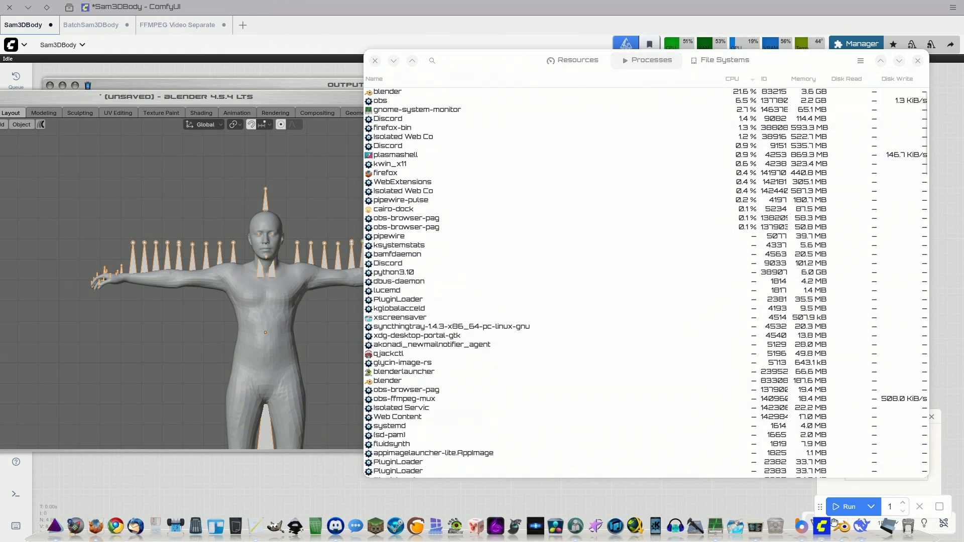
Examine Blender's CPU and memory use in the system monitor's process list while the sequence imports.
{"action": "left_click_drag", "start_coordinate": [498, 59], "coordinate": [432, 67]}
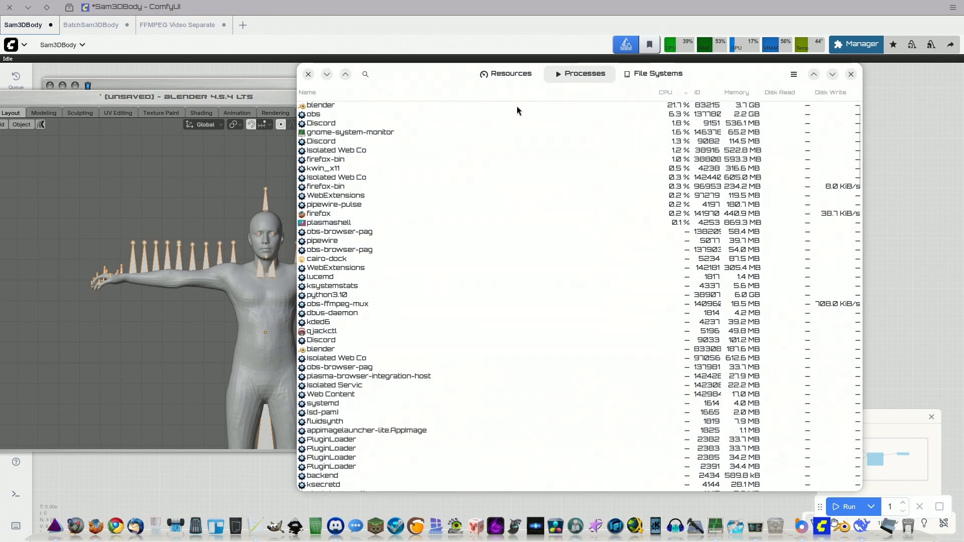
{"action": "left_click", "coordinate": [325, 105]}
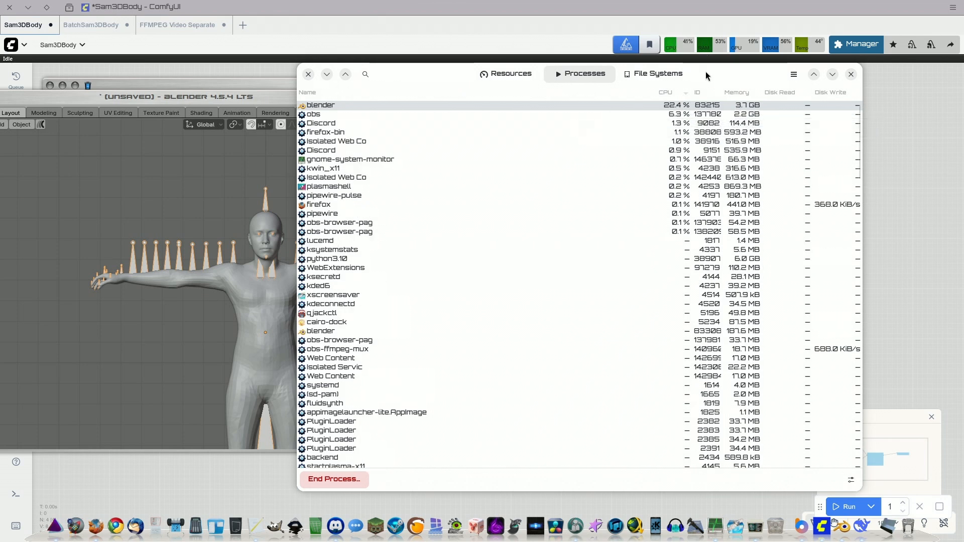
{"action": "left_click_drag", "start_coordinate": [706, 71], "coordinate": [779, 67]}
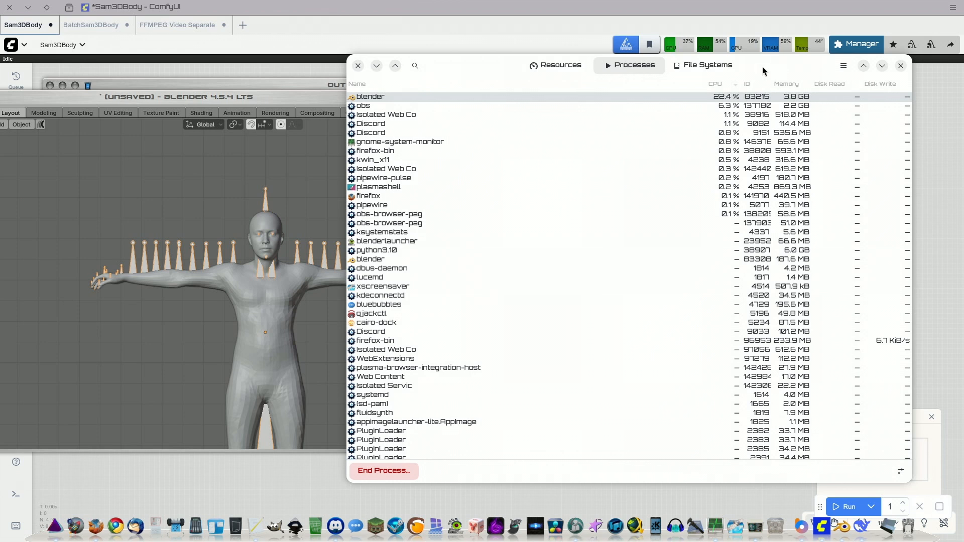
{"action": "left_click_drag", "start_coordinate": [762, 66], "coordinate": [720, 78]}
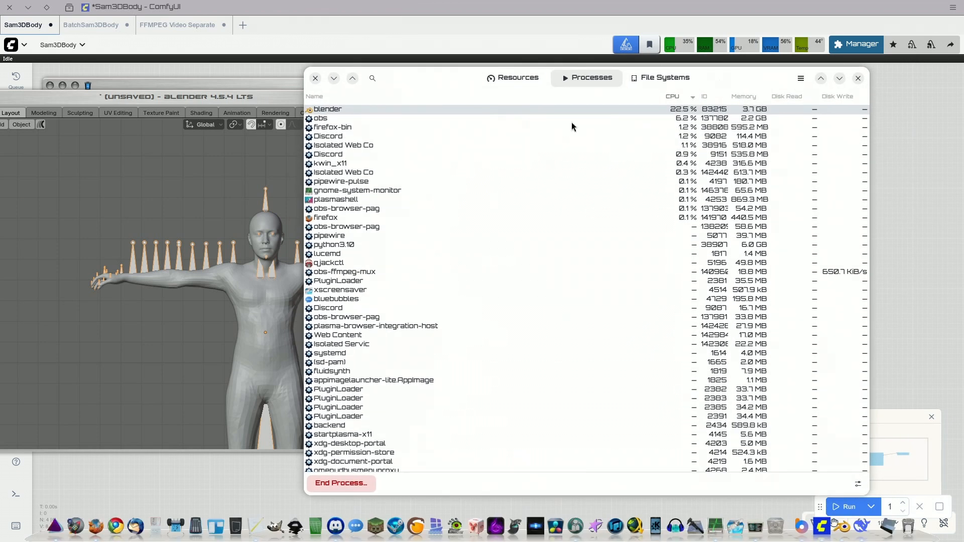
{"action": "left_click_drag", "start_coordinate": [432, 83], "coordinate": [574, 89]}
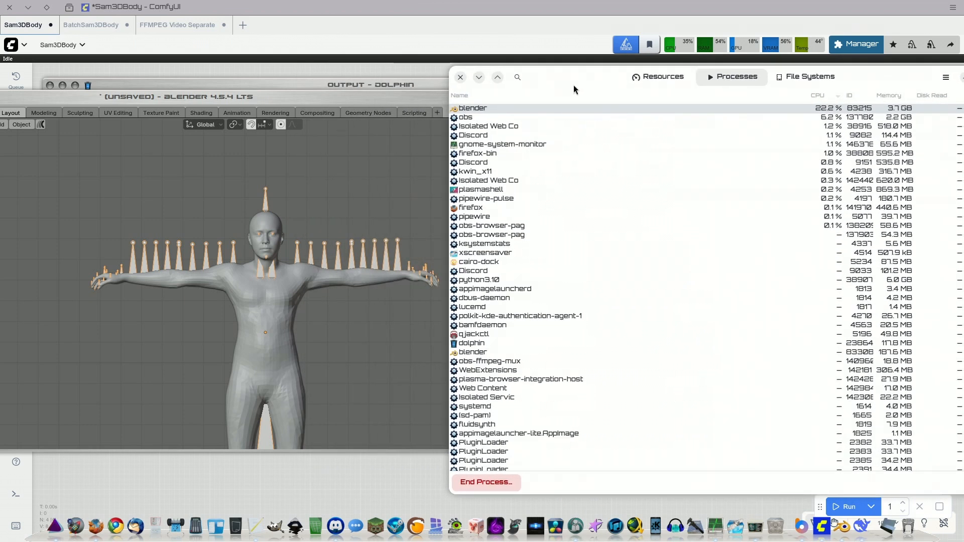
{"action": "left_click_drag", "start_coordinate": [572, 82], "coordinate": [550, 74]}
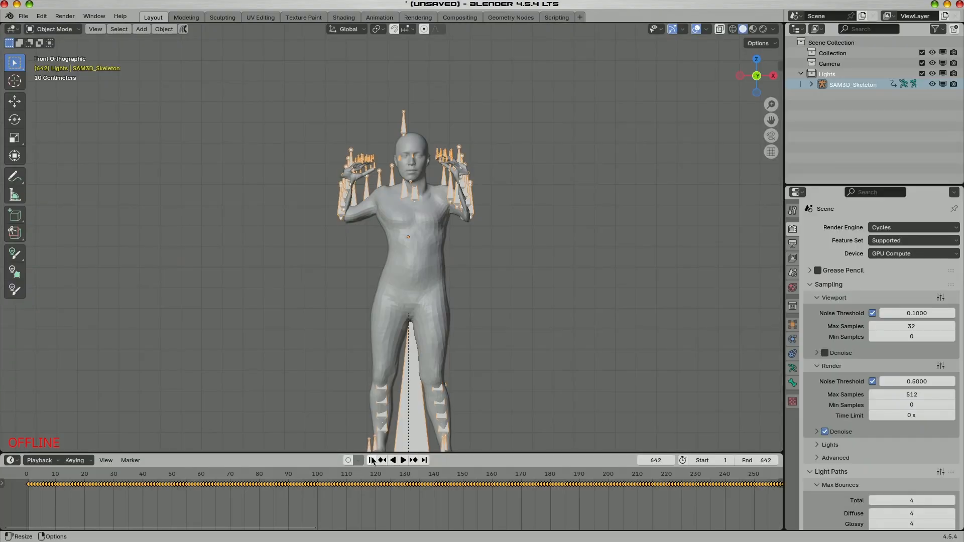
Return to frame 1 and play the imported animation to examine the character's motion.
{"action": "key", "text": "shift+Left"}
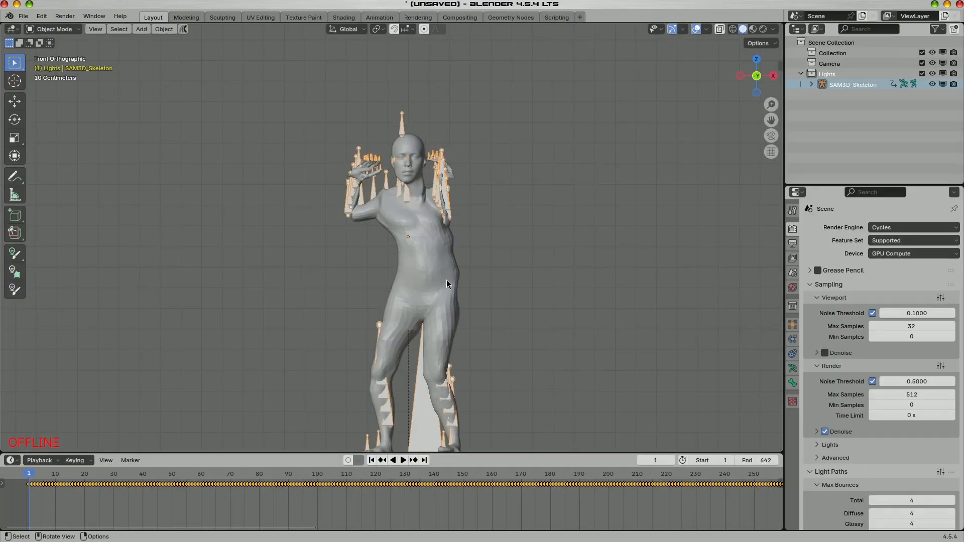
{"action": "key", "text": "space"}
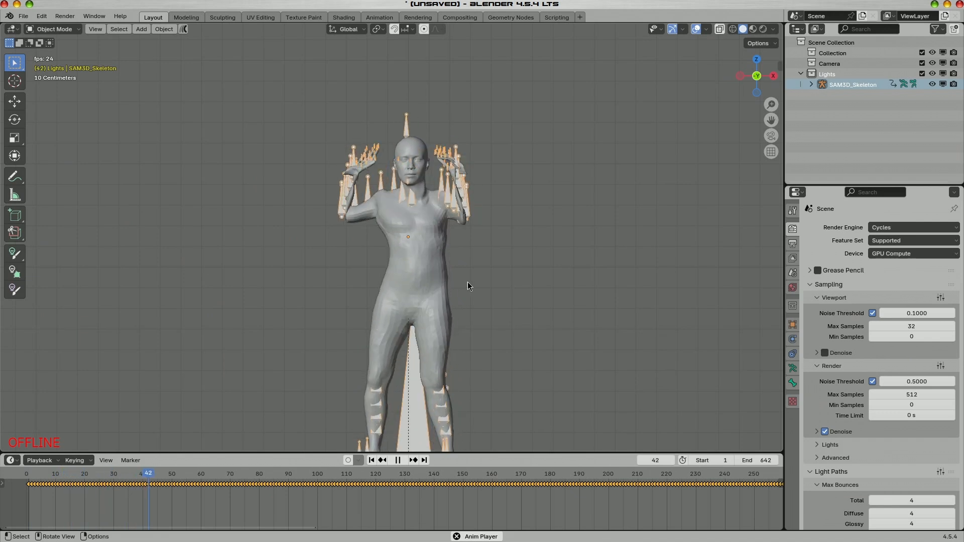
{"action": "left_click_drag", "start_coordinate": [468, 282], "coordinate": [533, 348]}
Hide the SAM3D_Character body mesh so only the skeleton is shown.
{"action": "left_click", "coordinate": [466, 307]}
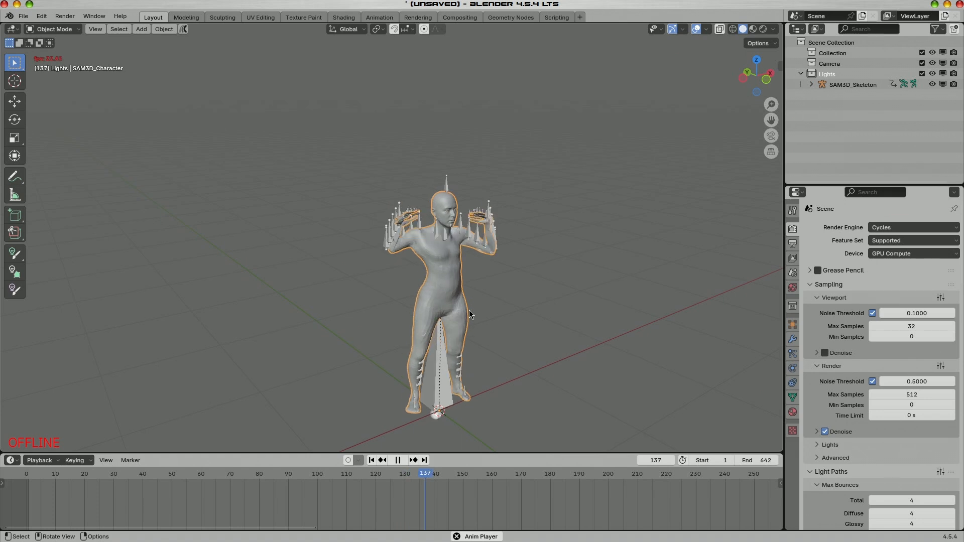
{"action": "key", "text": "h"}
{"action": "left_click_drag", "start_coordinate": [528, 322], "coordinate": [516, 299]}
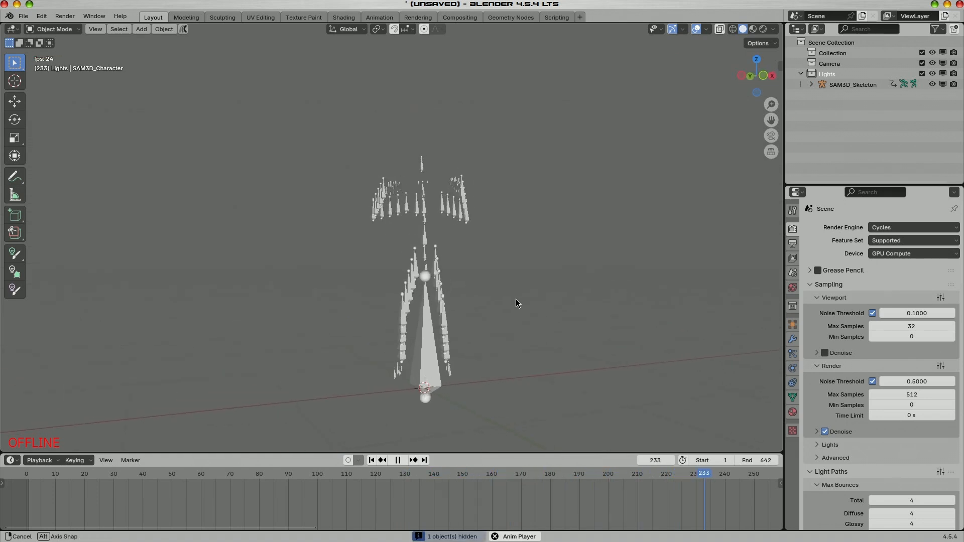
Stop playback at frame 1 and delete all keyframes of the skeleton's large root bone in Pose Mode.
{"action": "key", "text": "space"}
{"action": "left_click", "coordinate": [371, 461]}
{"action": "left_click", "coordinate": [429, 377]}
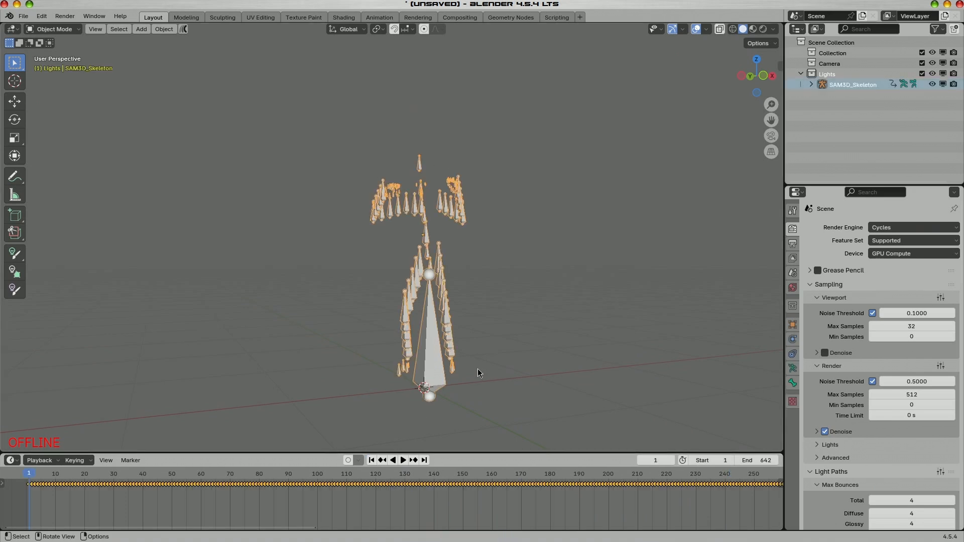
{"action": "key", "text": "ctrl+Tab"}
{"action": "left_click", "coordinate": [436, 380]}
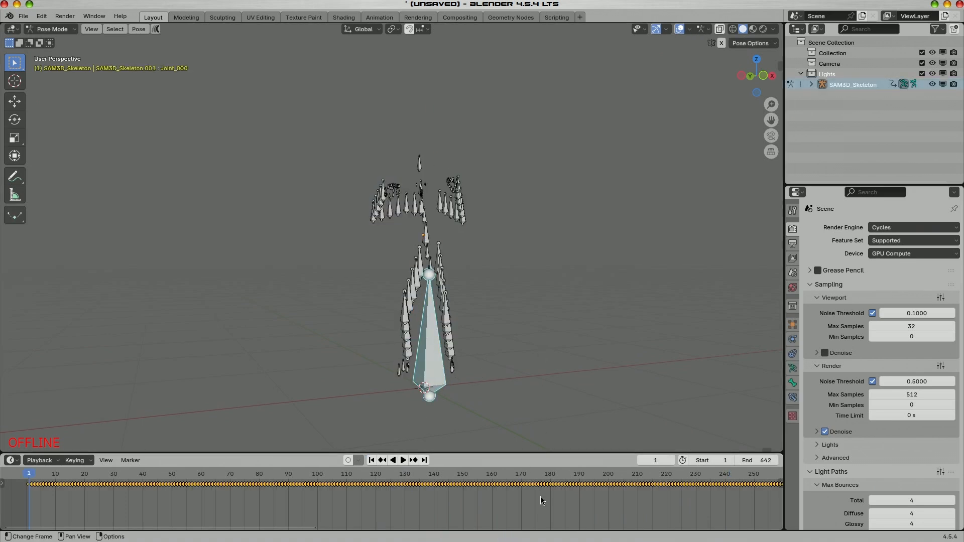
{"action": "key", "text": "x"}
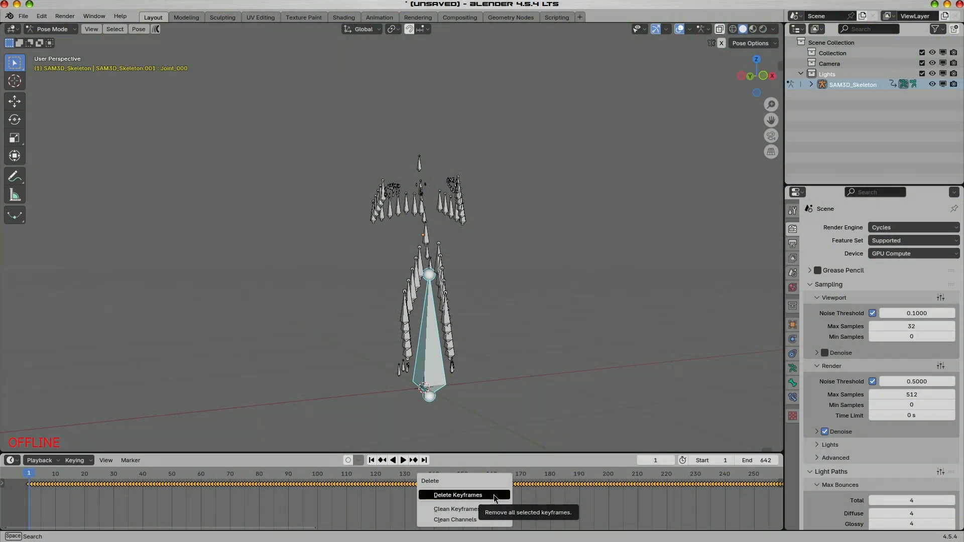
{"action": "left_click", "coordinate": [494, 496]}
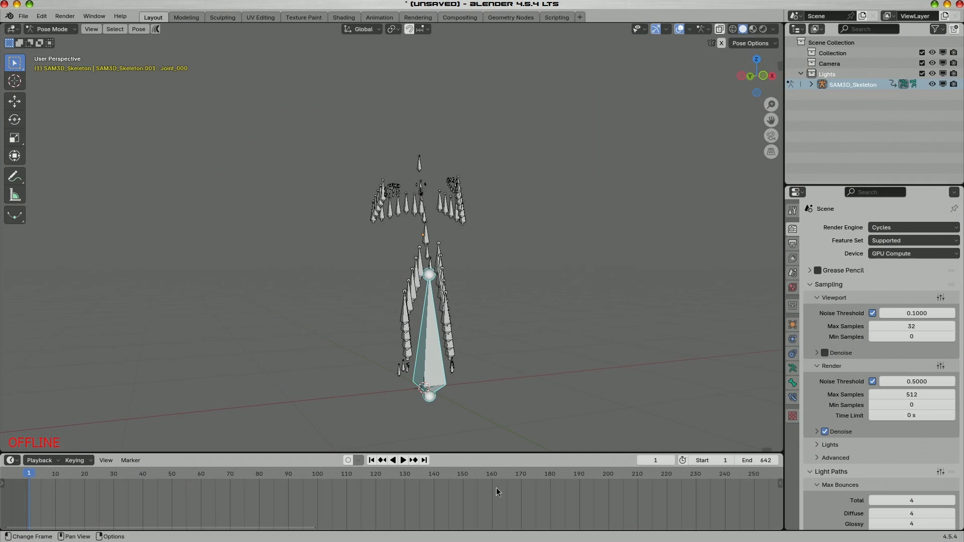
Return to Object Mode and play the animation to examine the skeleton's motion without root bone keyframes.
{"action": "key", "text": "ctrl+Tab"}
{"action": "key", "text": "space"}
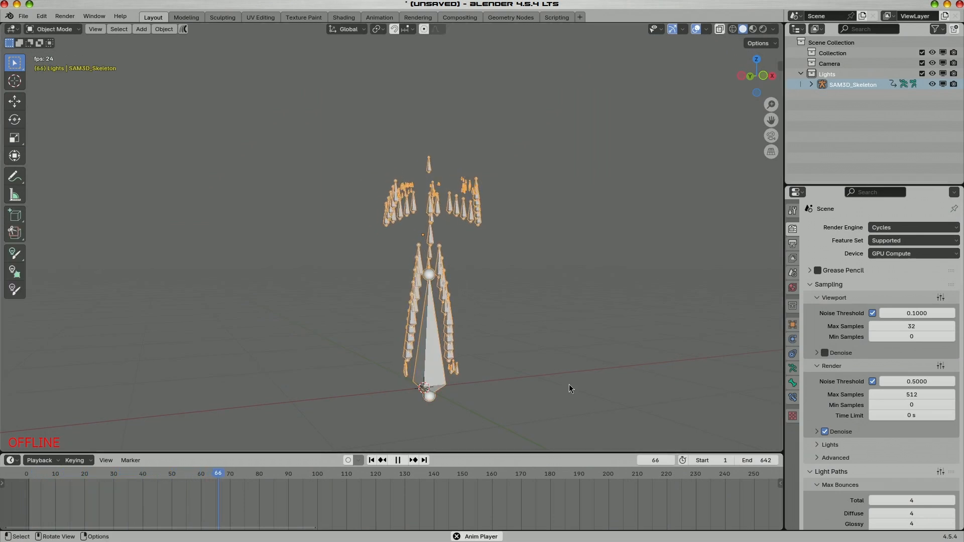
{"action": "scroll", "coordinate": [568, 384], "scroll_direction": "up", "scroll_amount": 3}
{"action": "left_click", "coordinate": [586, 330]}
{"action": "mouse_move", "coordinate": [586, 331]}
{"action": "left_mouse_down"}
{"action": "mouse_move", "coordinate": [493, 351]}
{"action": "mouse_move", "coordinate": [595, 340]}
{"action": "mouse_move", "coordinate": [499, 359]}
{"action": "mouse_move", "coordinate": [588, 348]}
{"action": "left_mouse_up"}
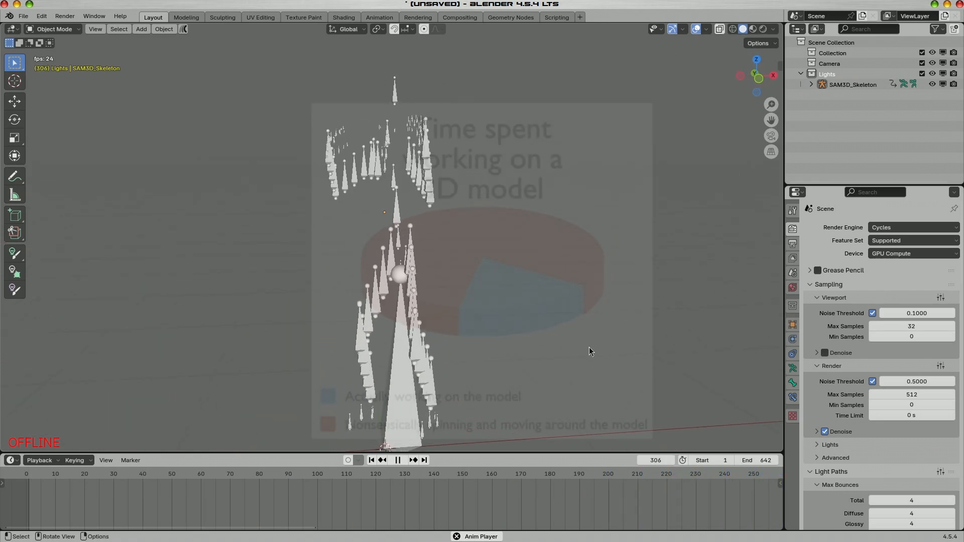
{"action": "key", "text": "Escape"}
{"action": "scroll", "coordinate": [496, 311], "scroll_direction": "down", "scroll_amount": 4}
{"action": "left_click_drag", "start_coordinate": [495, 324], "coordinate": [523, 339]}
{"action": "scroll", "coordinate": [528, 338], "scroll_direction": "up", "scroll_amount": 3}
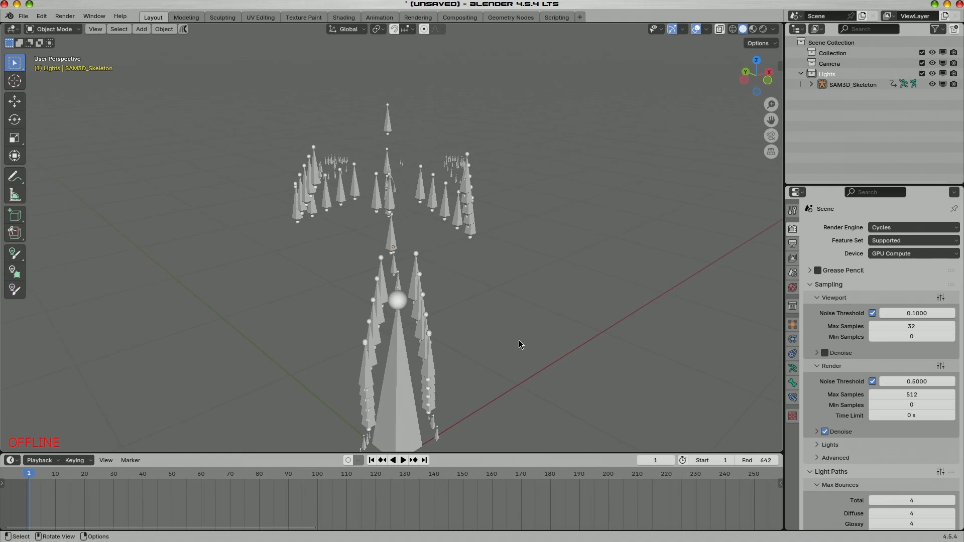
{"action": "left_click", "coordinate": [427, 318]}
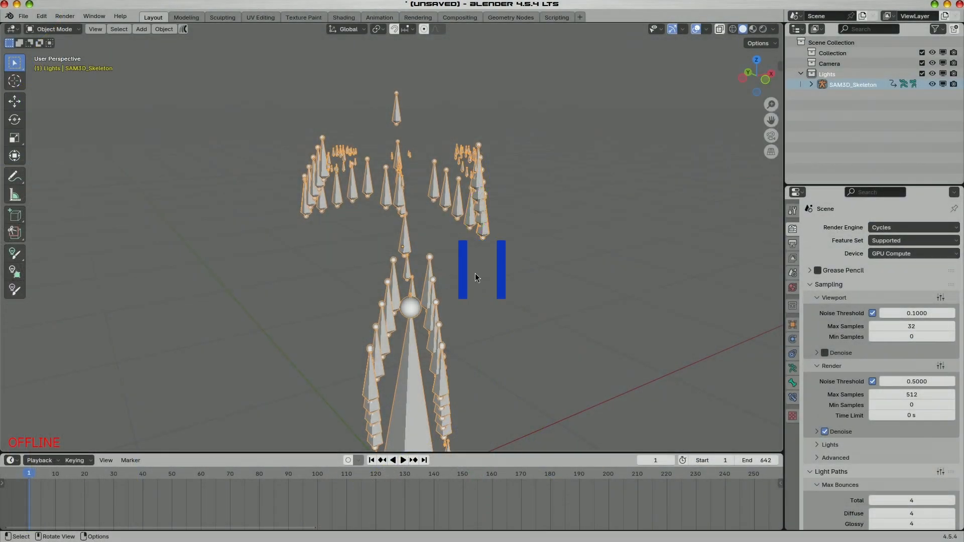
{"action": "mouse_move", "coordinate": [475, 273]}
{"action": "left_mouse_down"}
{"action": "mouse_move", "coordinate": [463, 248]}
{"action": "mouse_move", "coordinate": [441, 240]}
{"action": "mouse_move", "coordinate": [468, 267]}
{"action": "left_mouse_up"}
{"action": "left_click", "coordinate": [469, 268]}
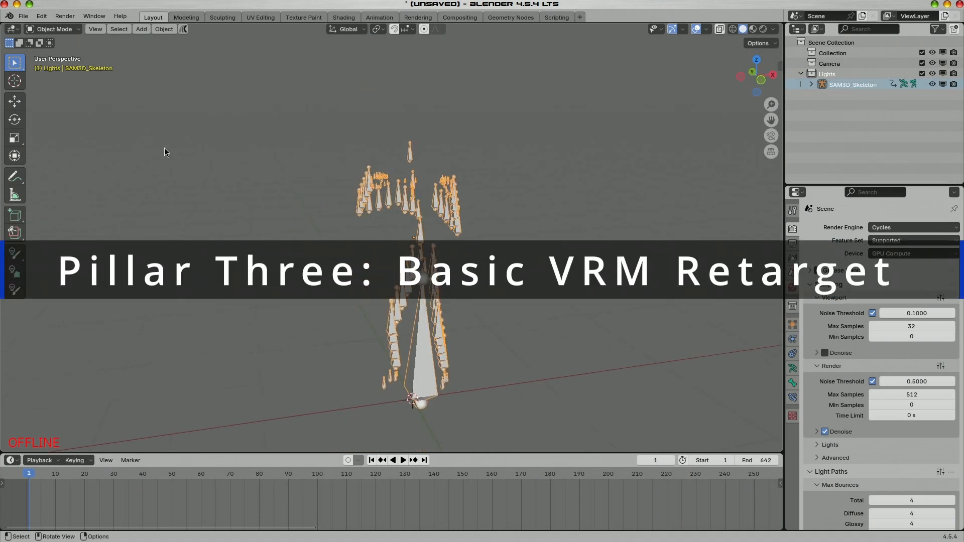
{"action": "left_click", "coordinate": [34, 17]}
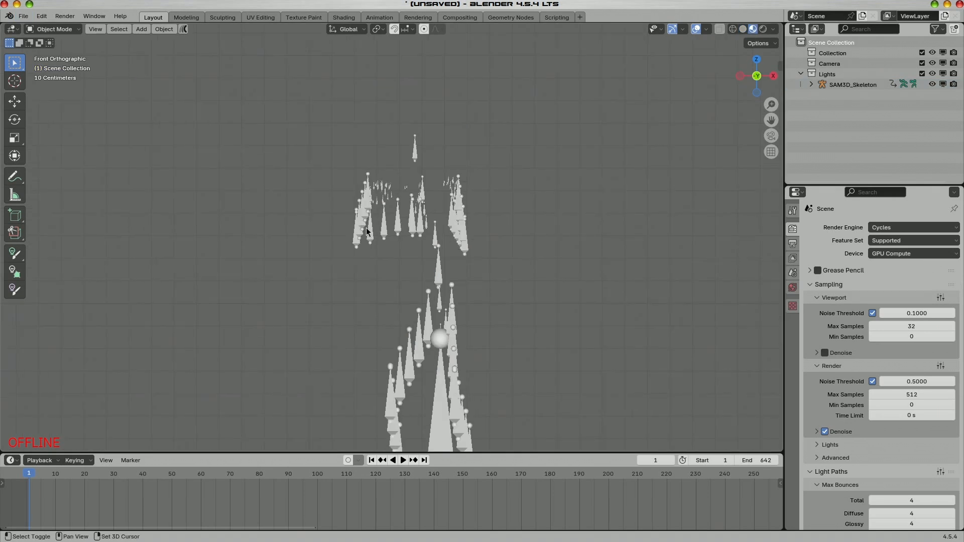
Add a VRM Humanoid armature to the scene alongside the SAM3D skeleton in front view.
{"action": "left_click", "coordinate": [368, 229]}
{"action": "left_click_drag", "start_coordinate": [368, 226], "coordinate": [398, 212]}
{"action": "key", "text": "KP_1"}
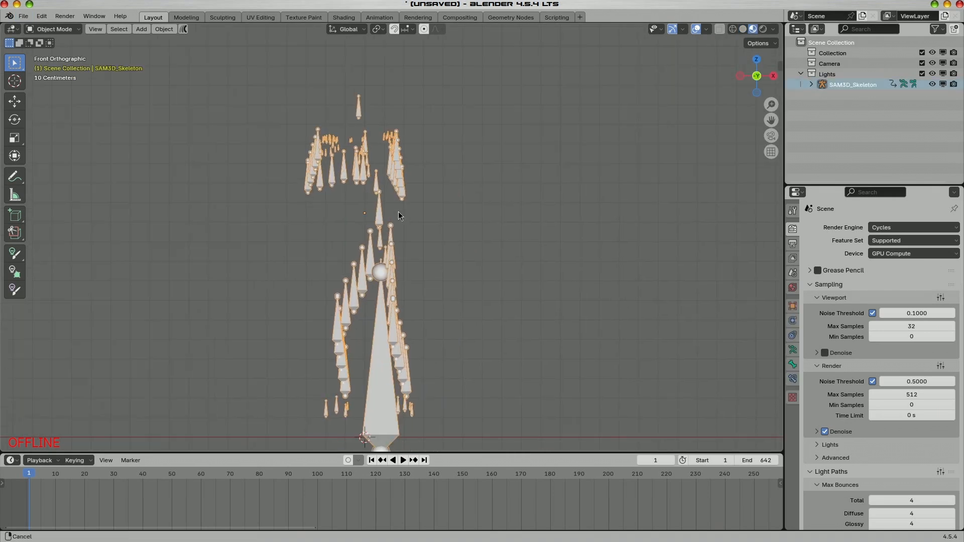
{"action": "left_click_drag", "start_coordinate": [336, 204], "coordinate": [375, 225]}
{"action": "key", "text": "KP_1"}
{"action": "left_click", "coordinate": [504, 257]}
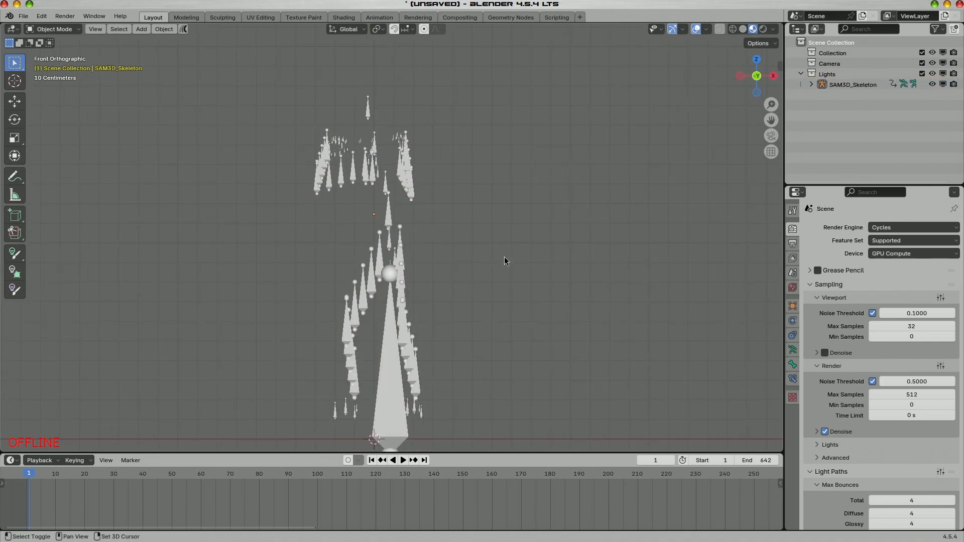
{"action": "key", "text": "shift+a"}
{"action": "mouse_move", "coordinate": [507, 253]}
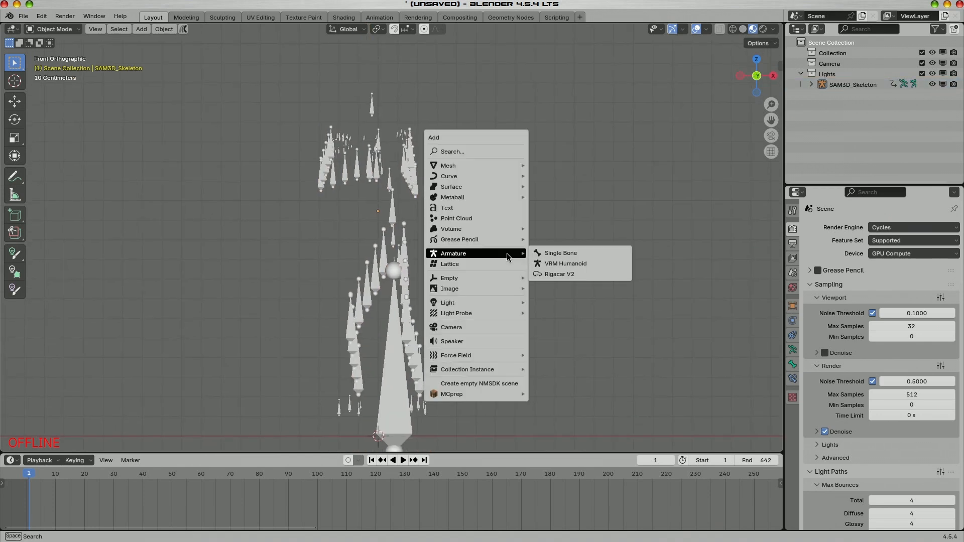
{"action": "left_click", "coordinate": [565, 267]}
Compare the VRM humanoid armature with the SAM3D skeleton from several angles.
{"action": "left_click_drag", "start_coordinate": [522, 321], "coordinate": [535, 265]}
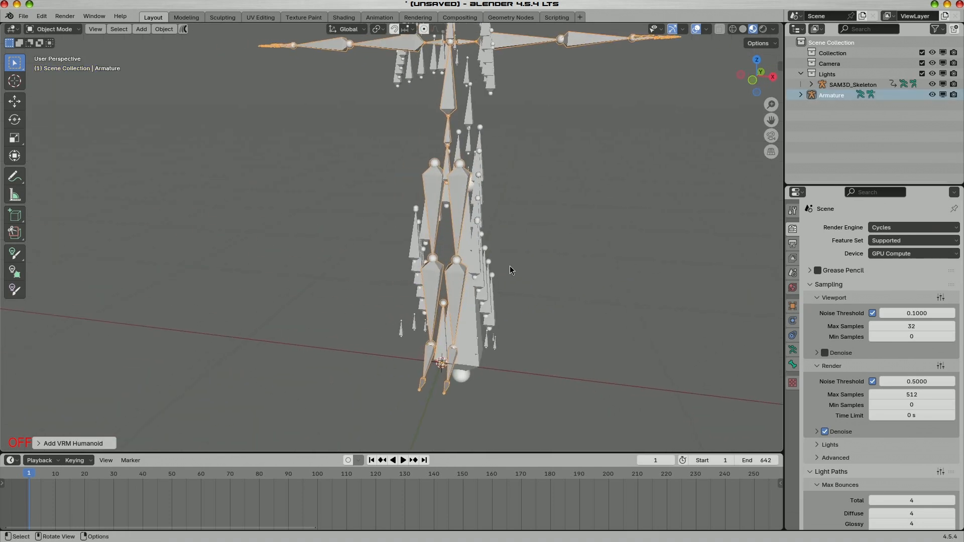
{"action": "left_click_drag", "start_coordinate": [472, 215], "coordinate": [511, 248]}
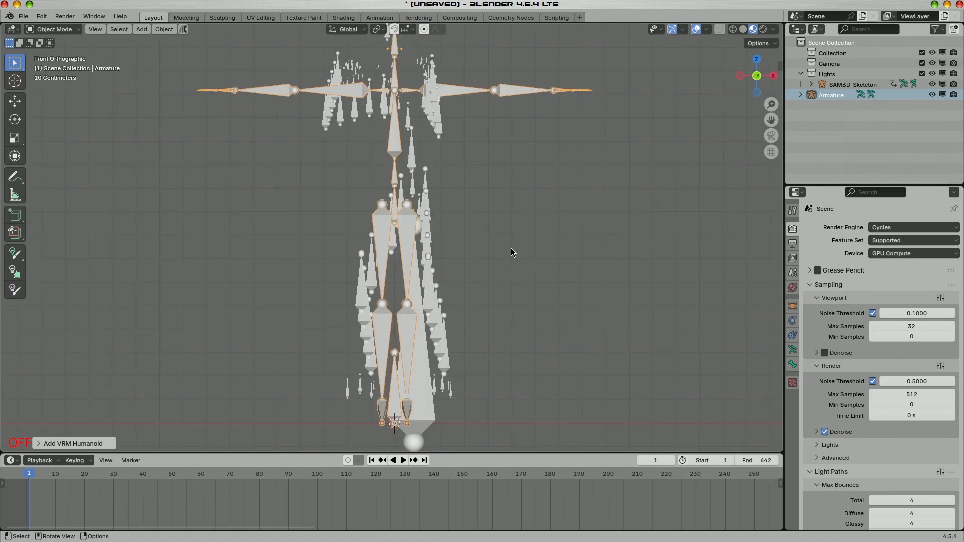
{"action": "left_click_drag", "start_coordinate": [520, 234], "coordinate": [476, 287]}
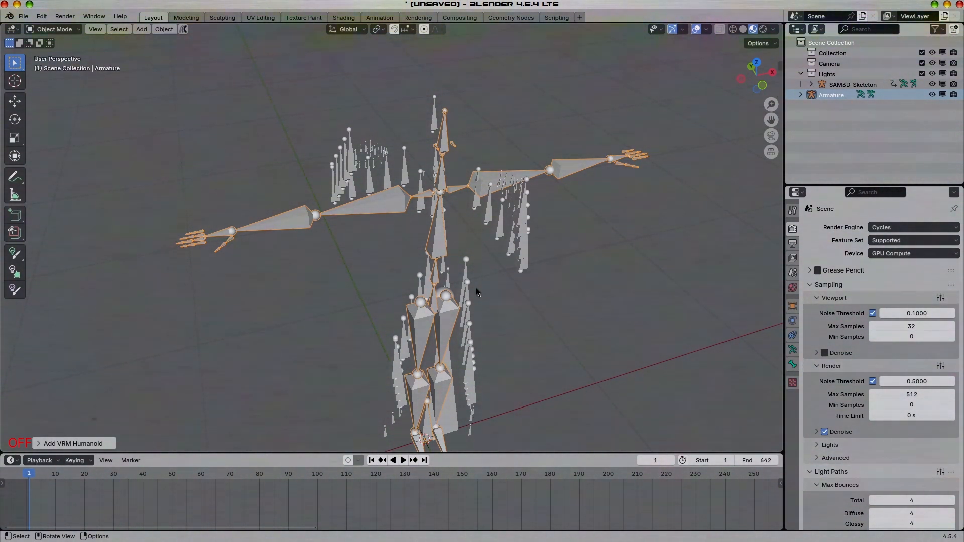
{"action": "left_click_drag", "start_coordinate": [476, 287], "coordinate": [444, 261]}
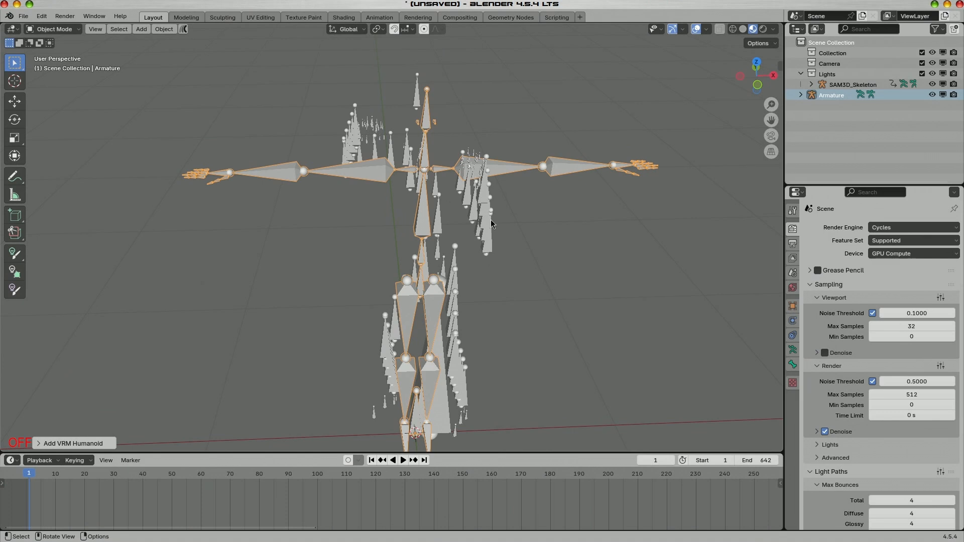
{"action": "left_click", "coordinate": [353, 142]}
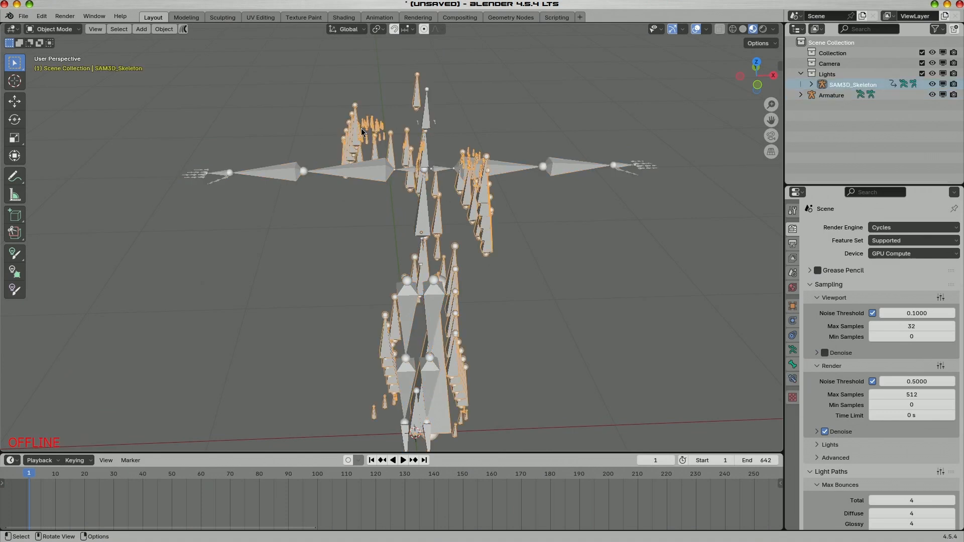
{"action": "left_click_drag", "start_coordinate": [383, 214], "coordinate": [478, 309]}
Try rotating the VRM armature's right upper arm bone in Pose Mode.
{"action": "left_click", "coordinate": [469, 309]}
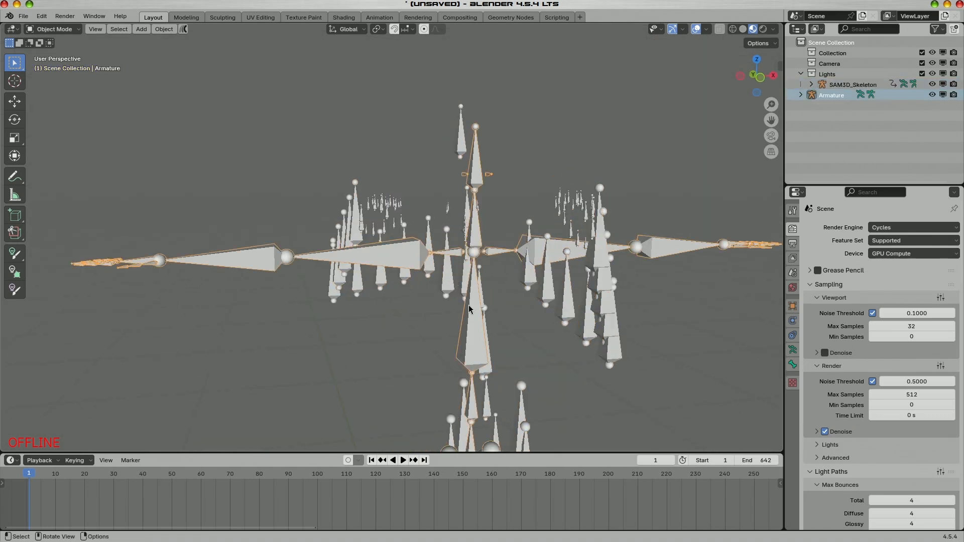
{"action": "key", "text": "ctrl+Tab"}
{"action": "left_click", "coordinate": [361, 254]}
{"action": "key", "text": "r"}
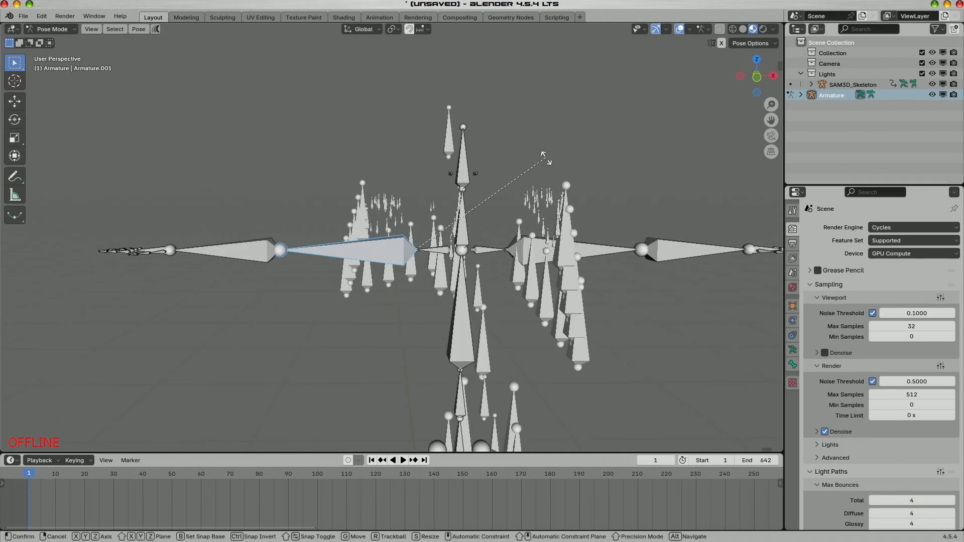
{"action": "key", "text": "Escape"}
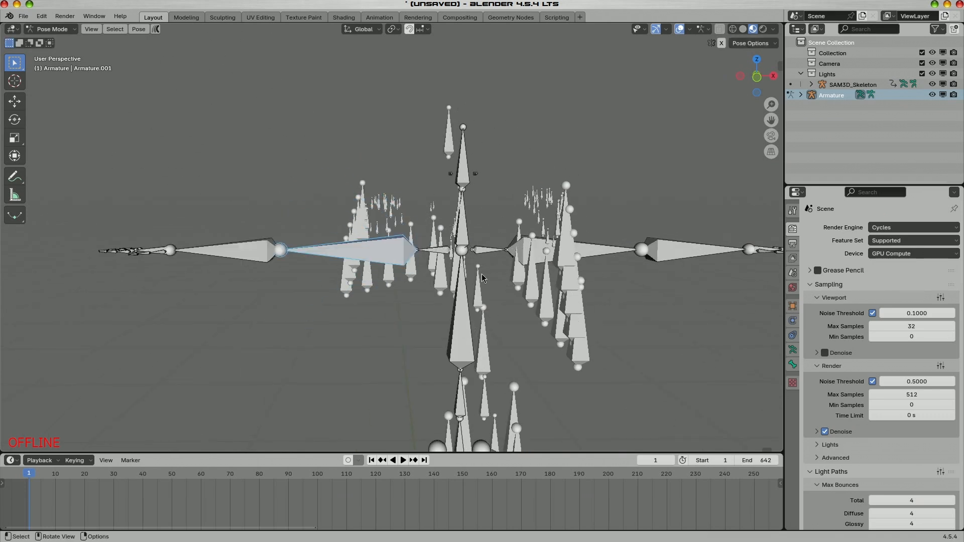
Try moving two of SAM3D_Skeleton's small bones near the right shoulder in Pose Mode.
{"action": "key", "text": "ctrl+Tab"}
{"action": "left_click", "coordinate": [412, 272]}
{"action": "key", "text": "ctrl+Tab"}
{"action": "left_click", "coordinate": [412, 272]}
{"action": "key", "text": "g"}
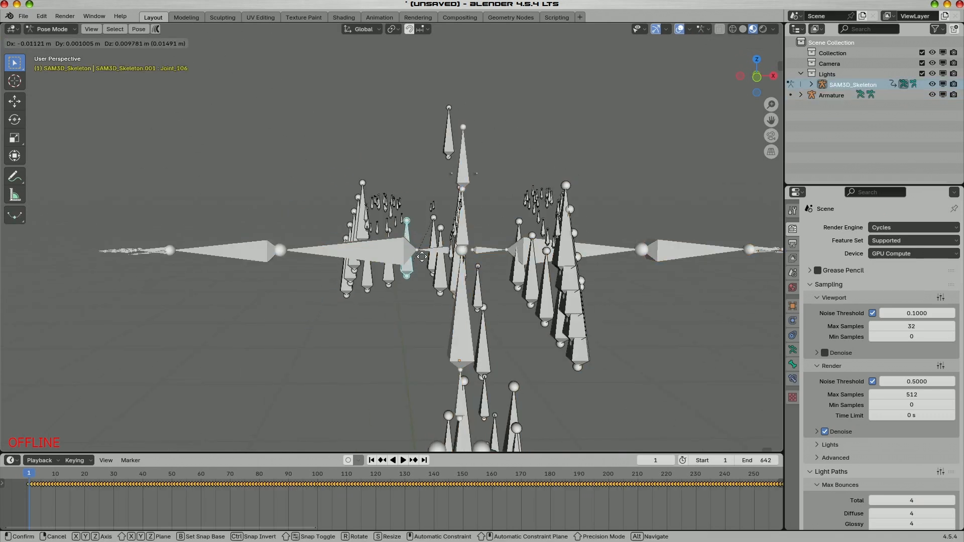
{"action": "right_click", "coordinate": [422, 239]}
{"action": "left_click", "coordinate": [435, 240]}
{"action": "key", "text": "g"}
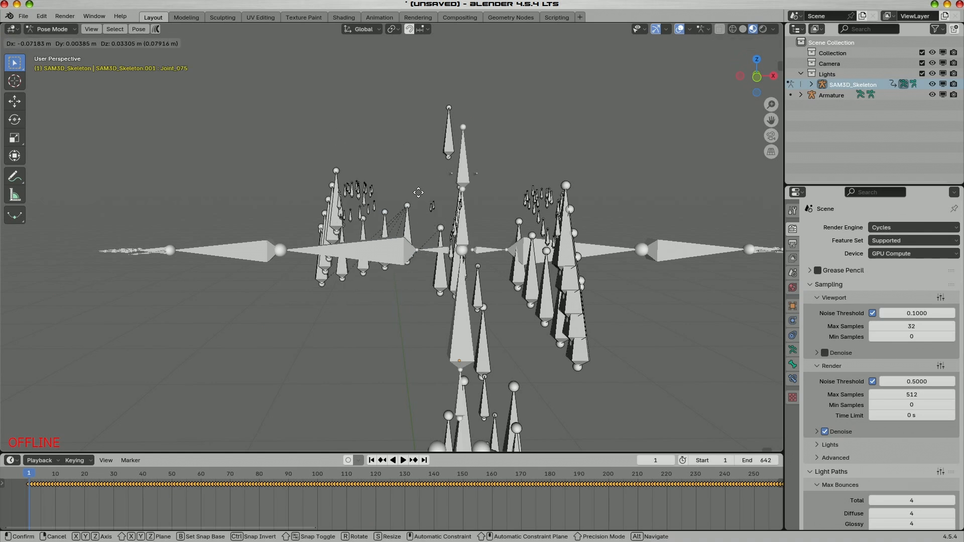
{"action": "right_click", "coordinate": [426, 204]}
Play and step through the animation's first frames to examine the SAM3D bones' motion, and return to frame 1.
{"action": "left_click_drag", "start_coordinate": [428, 236], "coordinate": [489, 238]}
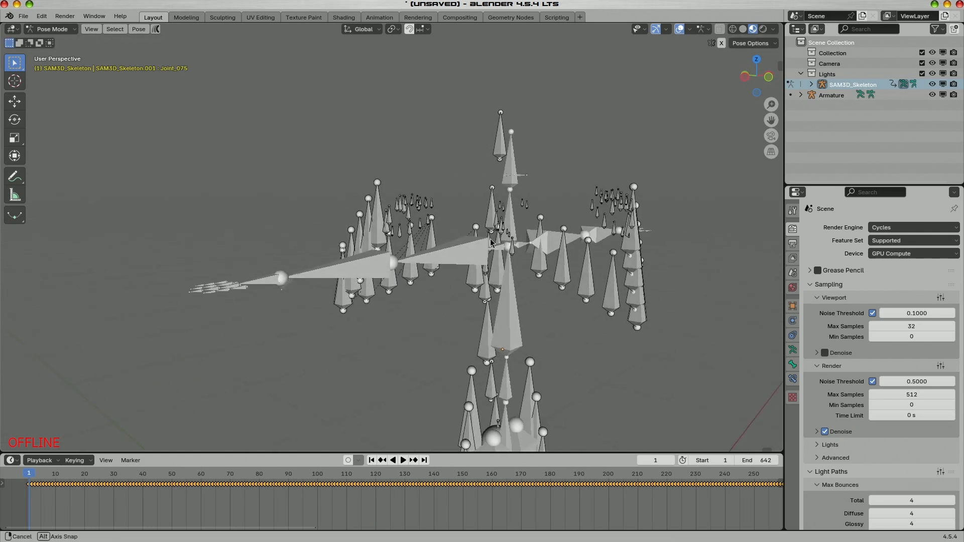
{"action": "key", "text": "space"}
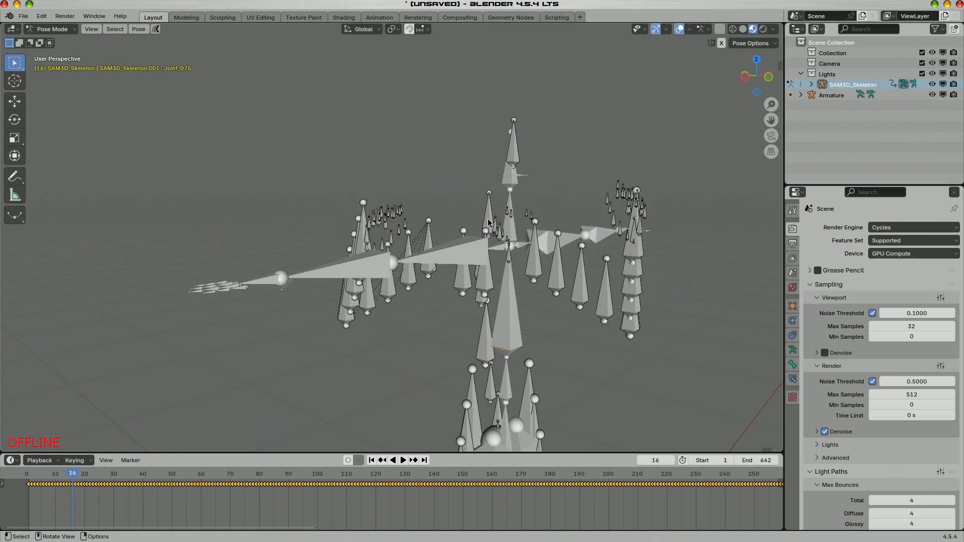
{"action": "key", "text": "Right"}
{"action": "key", "text": "Right"}
{"action": "key", "text": "Right"}
{"action": "key", "text": "Right"}
{"action": "key", "text": "Right"}
{"action": "left_click_drag", "start_coordinate": [517, 241], "coordinate": [500, 251]}
{"action": "left_click", "coordinate": [371, 460]}
{"action": "left_click_drag", "start_coordinate": [472, 306], "coordinate": [454, 291]}
Select SAM3D_Skeleton and the VRM armature as active in Object Mode, and run Constrain VRM to UniRiged SAM3D.
{"action": "key", "text": "ctrl+Tab"}
{"action": "left_click", "coordinate": [450, 265]}
{"action": "key", "text": "KP_1"}
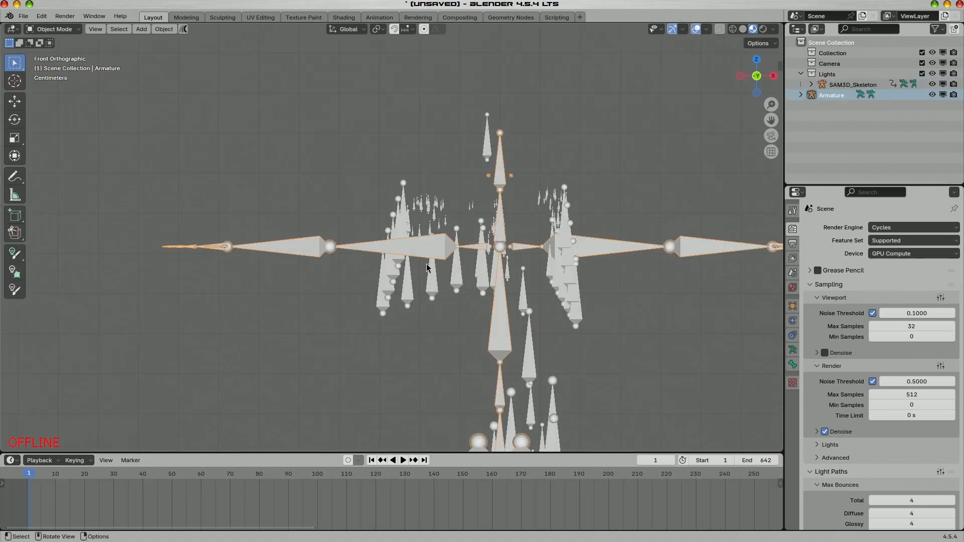
{"action": "left_click", "coordinate": [401, 209], "text": "shift"}
{"action": "left_click", "coordinate": [410, 199]}
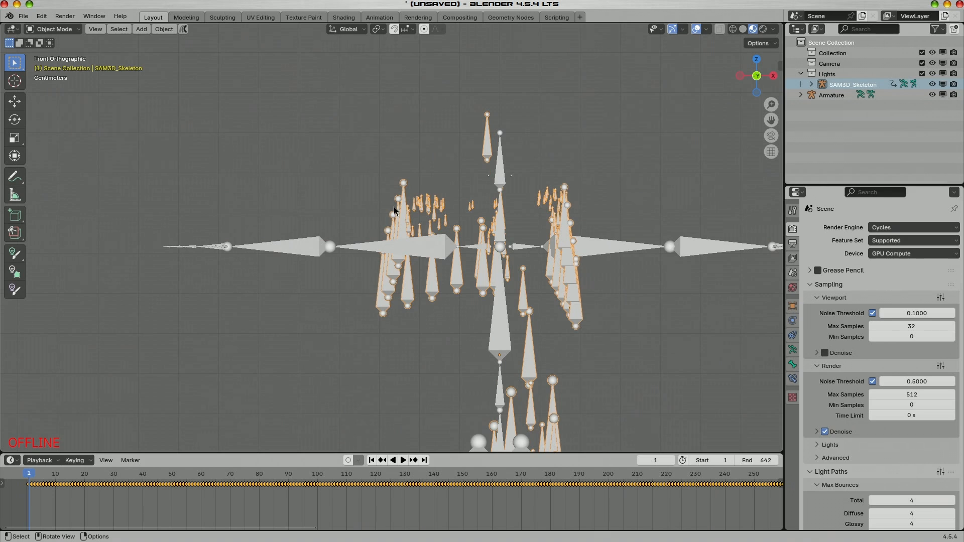
{"action": "left_click", "coordinate": [363, 246], "text": "shift"}
{"action": "left_click", "coordinate": [165, 29]}
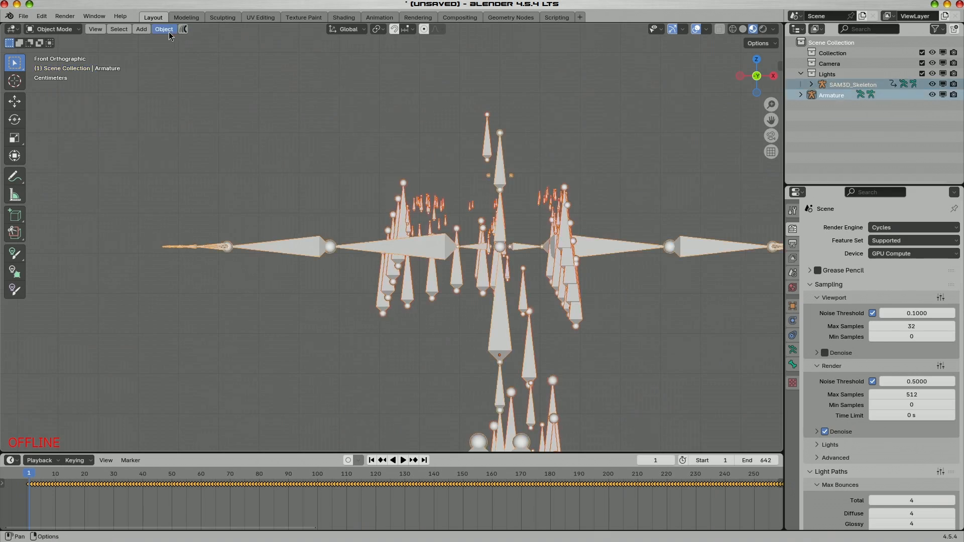
{"action": "left_click", "coordinate": [403, 197]}
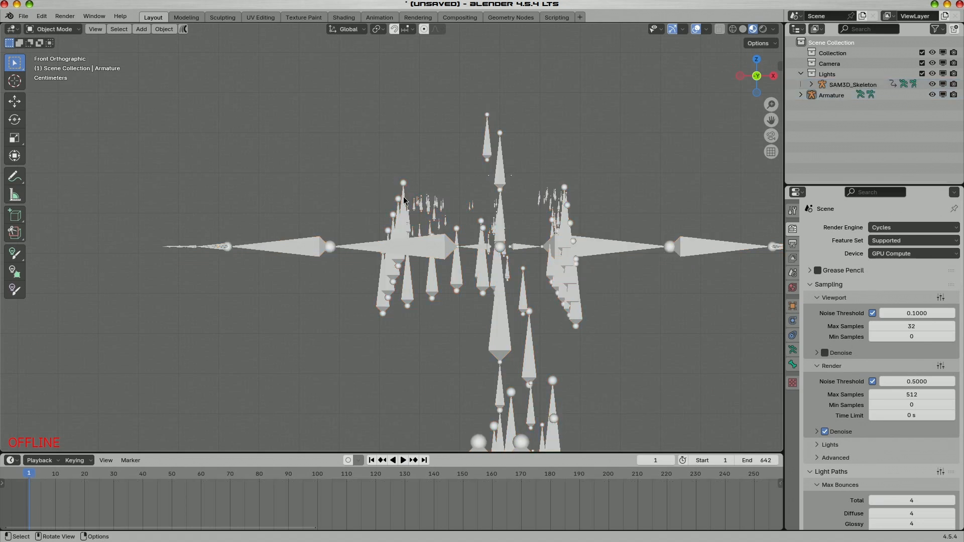
{"action": "left_click", "coordinate": [403, 197]}
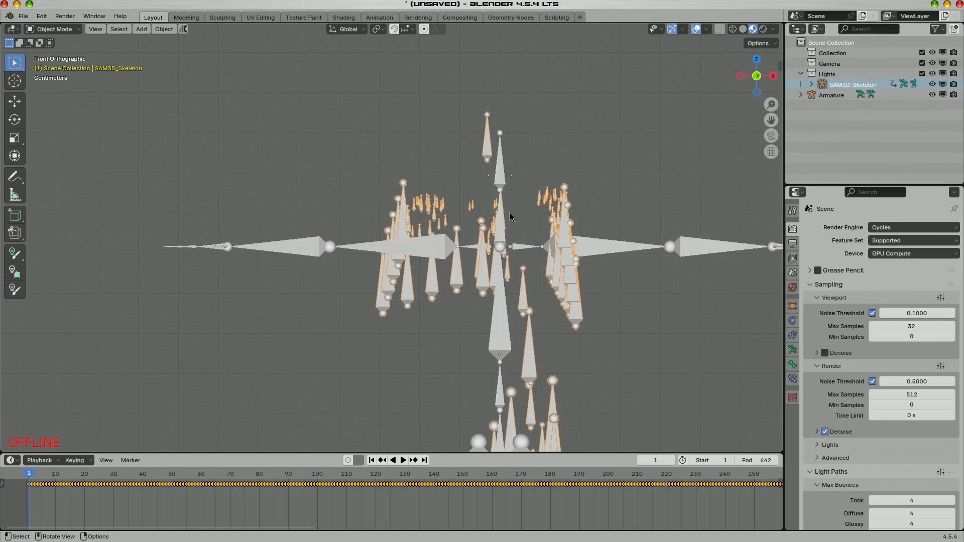
{"action": "left_click", "coordinate": [361, 249], "text": "shift"}
{"action": "left_click", "coordinate": [165, 29]}
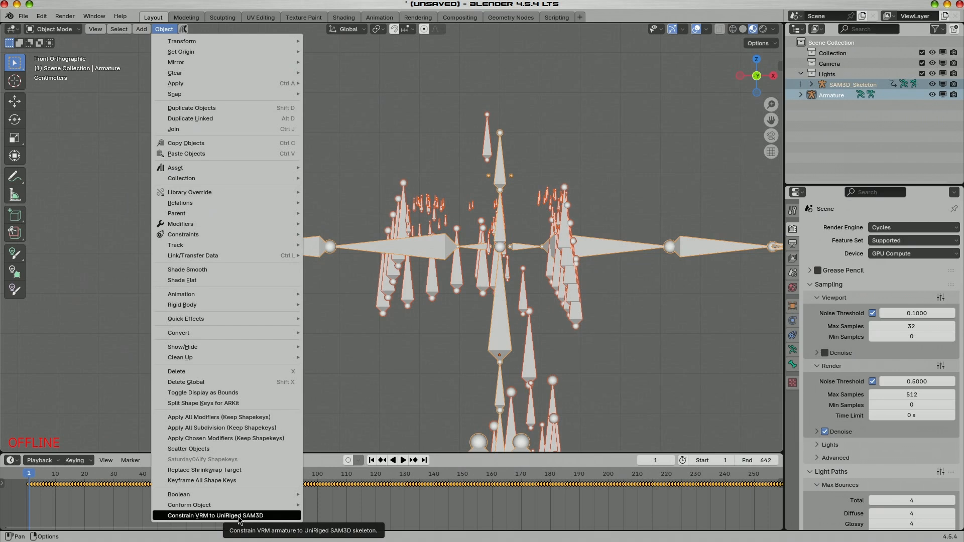
{"action": "left_click", "coordinate": [188, 515]}
Play the constrained motion briefly and hide SAM3D_Skeleton so only the VRM armature is shown.
{"action": "left_click_drag", "start_coordinate": [354, 245], "coordinate": [439, 263]}
{"action": "key", "text": "space"}
{"action": "key", "text": "space"}
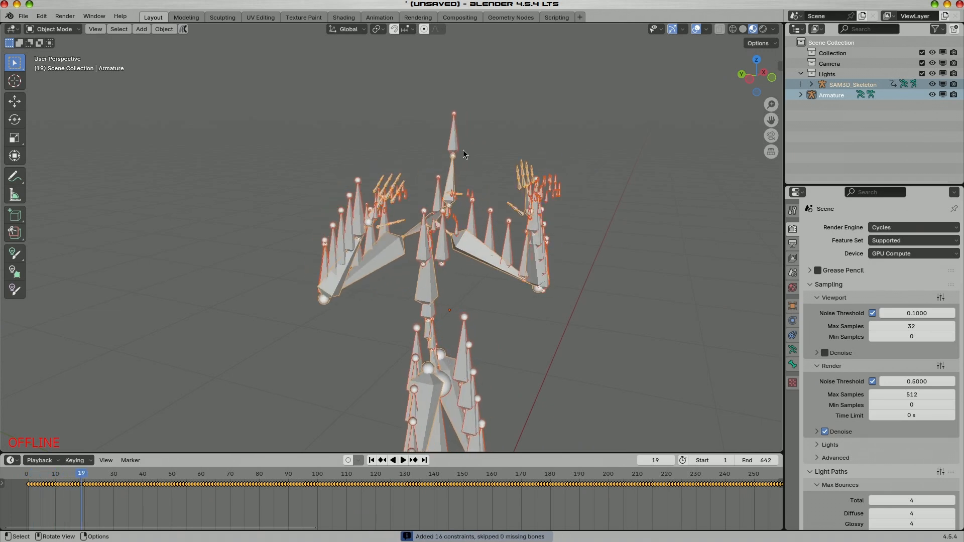
{"action": "left_click", "coordinate": [458, 146]}
{"action": "left_click_drag", "start_coordinate": [488, 162], "coordinate": [509, 150]}
{"action": "key", "text": "h"}
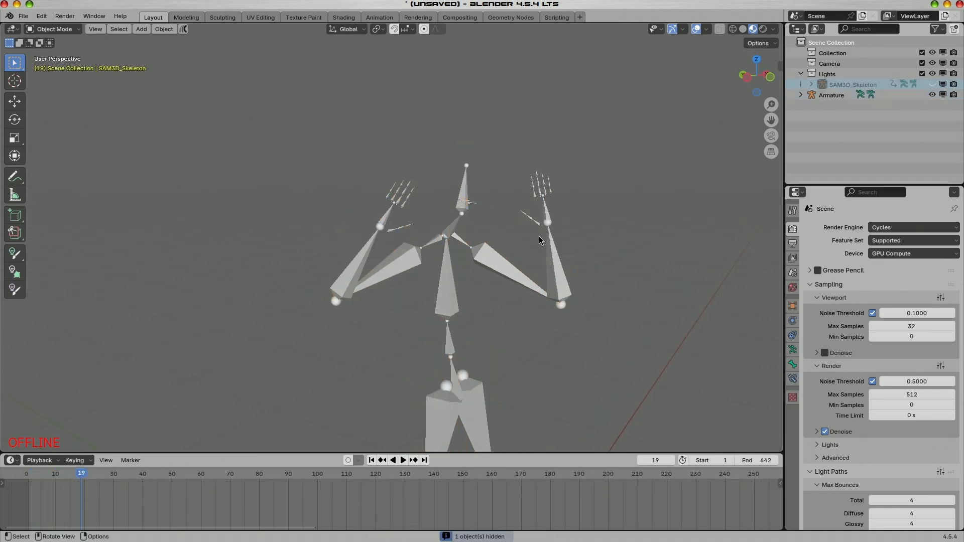
Play the animation to examine the motion of the VRM armature on its own.
{"action": "key", "text": "space"}
{"action": "left_click_drag", "start_coordinate": [529, 257], "coordinate": [598, 323]}
{"action": "key", "text": "space"}
Select the VRM armature's upper_arm.R bone in Pose Mode with the Rotate tool and set the transform orientation to Local.
{"action": "left_click", "coordinate": [386, 235]}
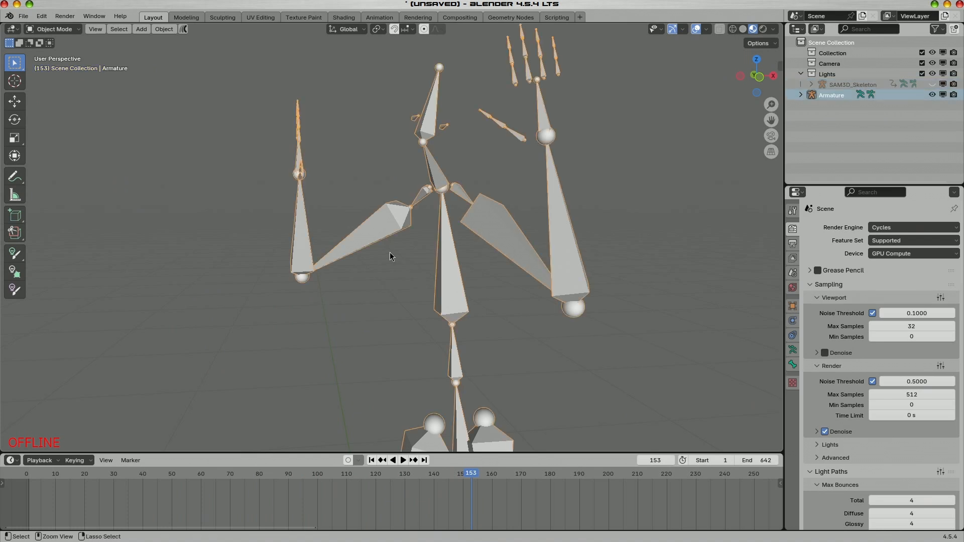
{"action": "key", "text": "ctrl+Tab"}
{"action": "left_click", "coordinate": [388, 238]}
{"action": "left_click", "coordinate": [15, 119]}
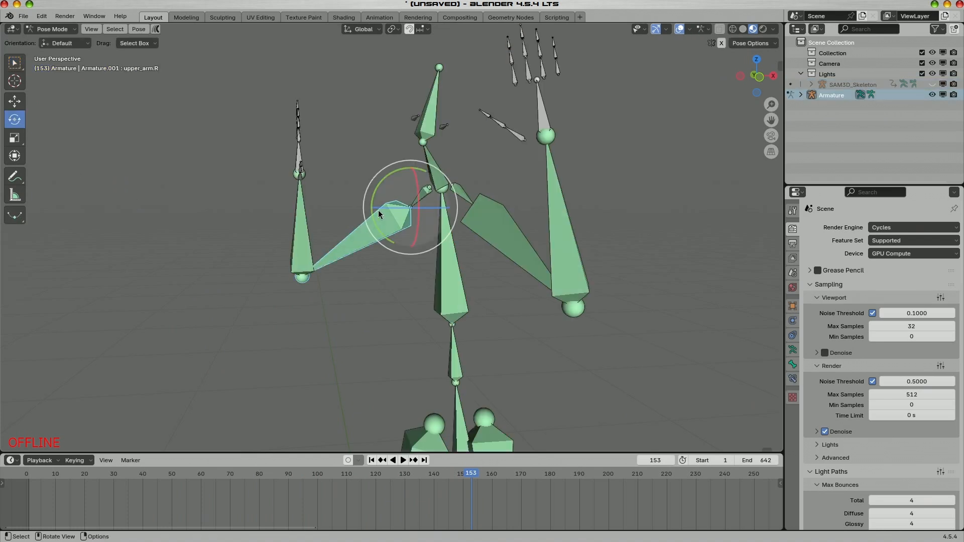
{"action": "left_click", "coordinate": [355, 31]}
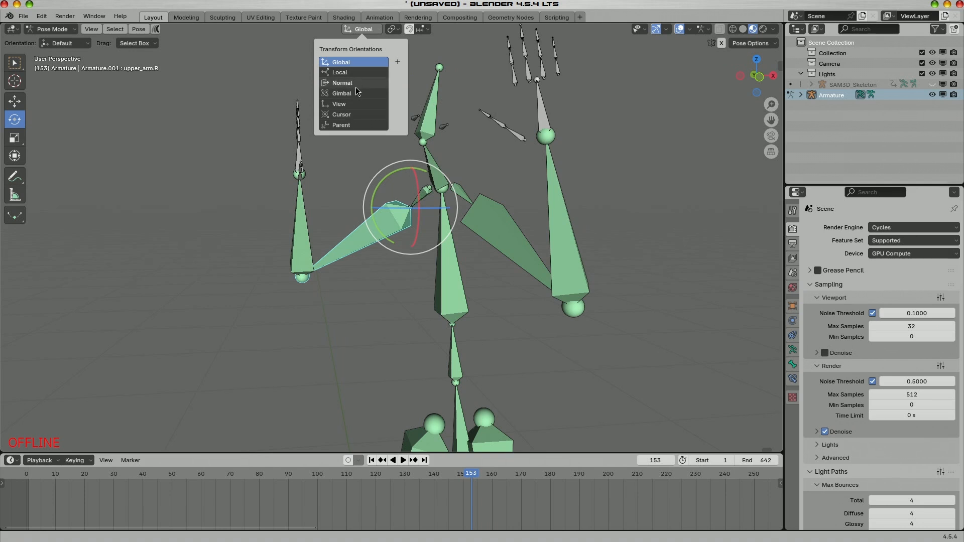
{"action": "left_click", "coordinate": [356, 72]}
Try rotating the VRM armature's head bone around a local axis, and undo the rotation.
{"action": "left_click_drag", "start_coordinate": [387, 193], "coordinate": [479, 212]}
{"action": "left_click", "coordinate": [518, 229]}
{"action": "scroll", "coordinate": [508, 172], "scroll_direction": "down", "scroll_amount": 1}
{"action": "left_click", "coordinate": [386, 130]}
{"action": "left_click_drag", "start_coordinate": [390, 154], "coordinate": [375, 157]}
{"action": "key", "text": "ctrl+z"}
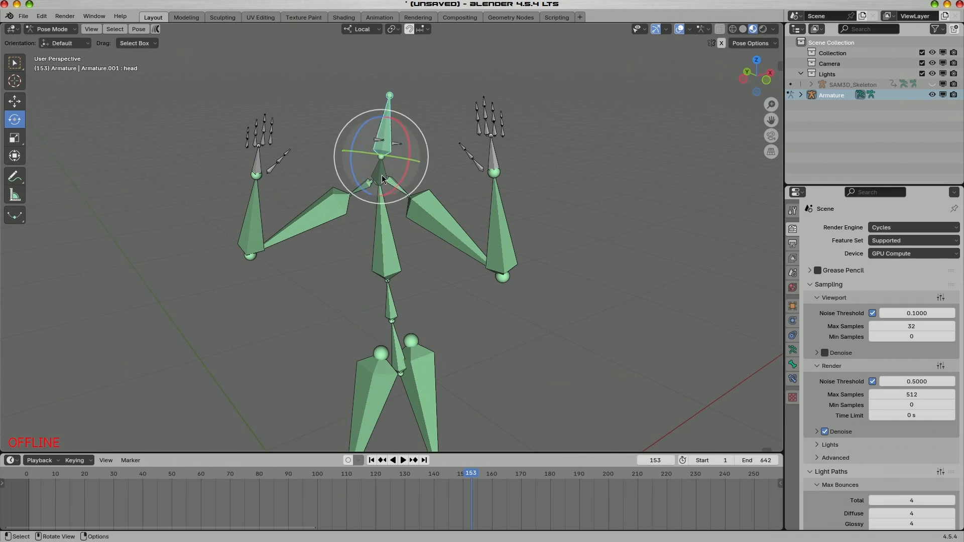
Try rotating the VRM armature's neck and upper leg bones around their local axes.
{"action": "left_click", "coordinate": [381, 176]}
{"action": "left_click_drag", "start_coordinate": [393, 219], "coordinate": [366, 218]}
{"action": "scroll", "coordinate": [430, 141], "scroll_direction": "down", "scroll_amount": 5}
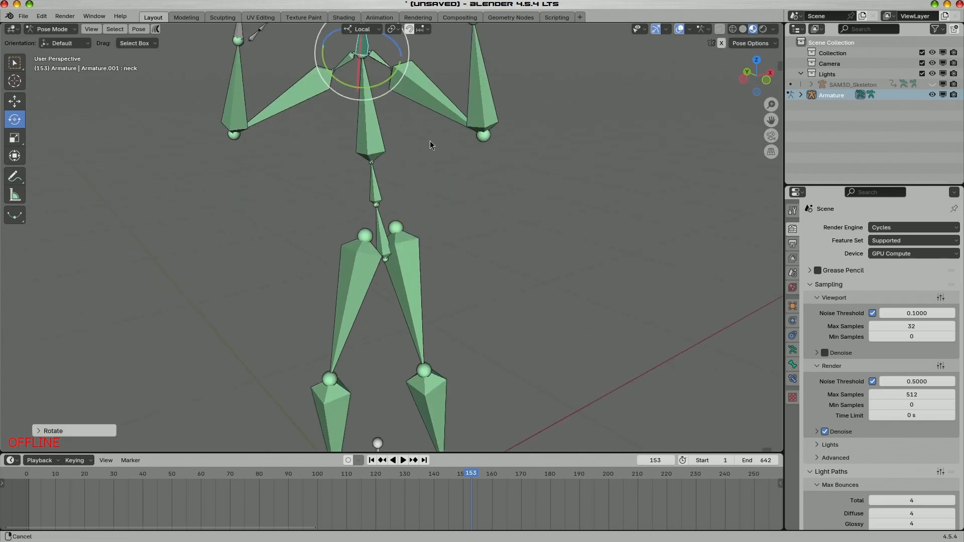
{"action": "left_click", "coordinate": [344, 267]}
{"action": "left_click_drag", "start_coordinate": [365, 225], "coordinate": [390, 256]}
{"action": "left_click", "coordinate": [390, 256]}
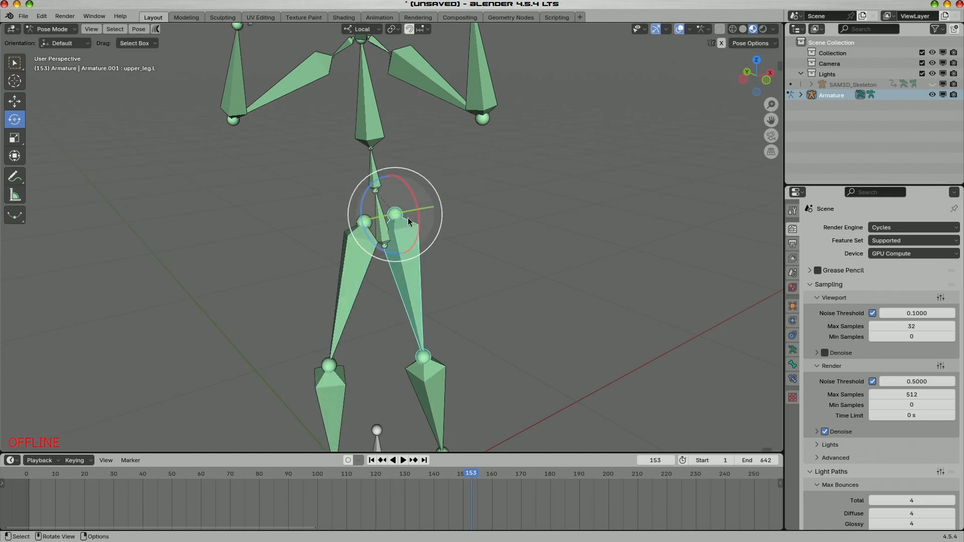
{"action": "left_click_drag", "start_coordinate": [412, 217], "coordinate": [484, 171]}
Try rotating the VRM armature's hips bone, and undo the recent pose changes.
{"action": "left_click", "coordinate": [385, 226]}
{"action": "left_click_drag", "start_coordinate": [416, 249], "coordinate": [404, 256]}
{"action": "scroll", "coordinate": [414, 177], "scroll_direction": "down", "scroll_amount": 3}
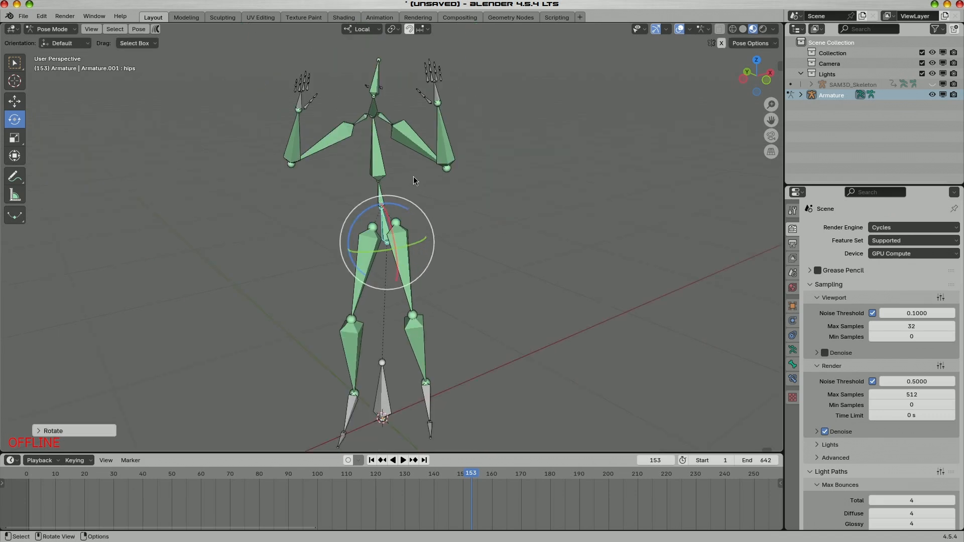
{"action": "left_click_drag", "start_coordinate": [414, 176], "coordinate": [414, 197]}
{"action": "scroll", "coordinate": [413, 197], "scroll_direction": "up", "scroll_amount": 2}
{"action": "key", "text": "ctrl+z"}
{"action": "key", "text": "ctrl+z"}
{"action": "key", "text": "ctrl+z"}
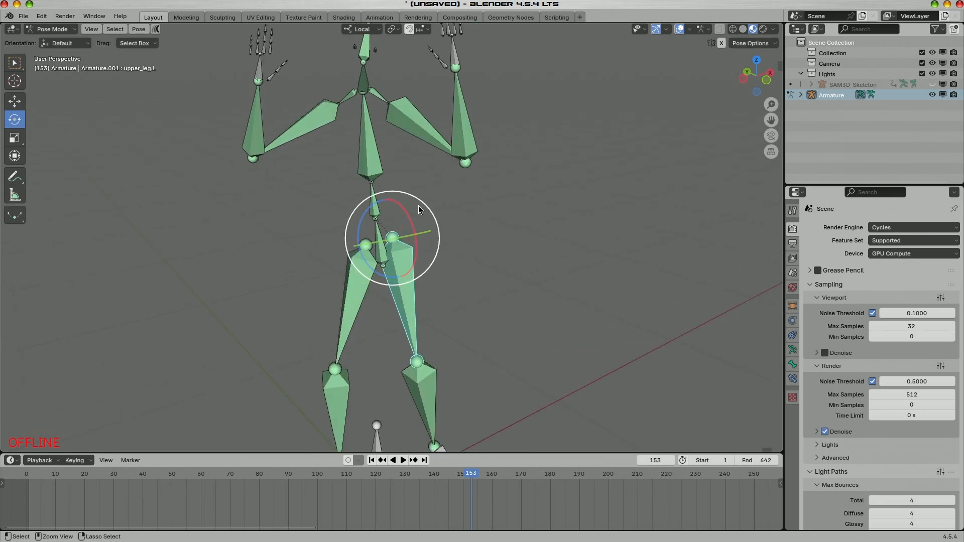
Clear the rotation of all VRM armature bones and return to Object Mode.
{"action": "key", "text": "a"}
{"action": "key", "text": "alt+r"}
{"action": "key", "text": "ctrl+Tab"}
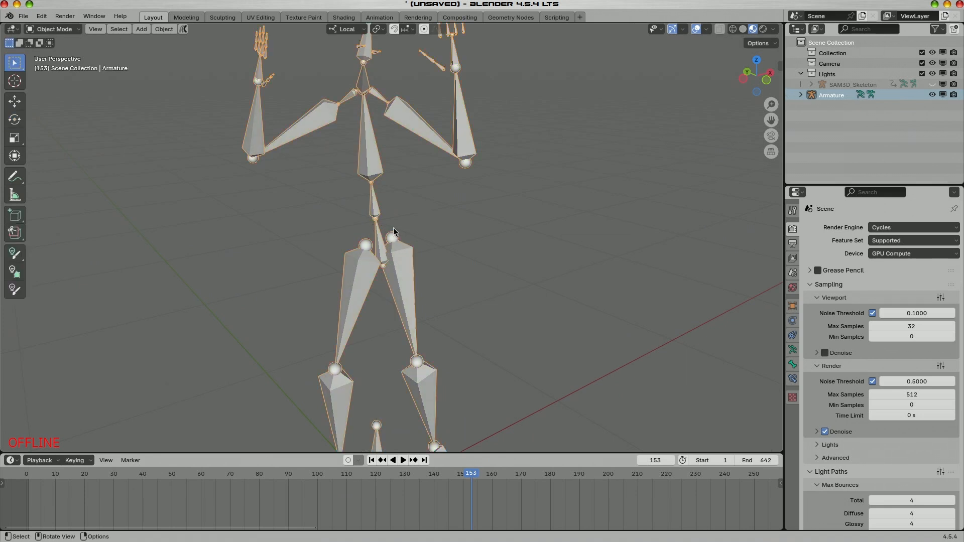
Select the hips bone in Pose Mode and examine the pose around it from different angles.
{"action": "key", "text": "ctrl+Tab"}
{"action": "left_click", "coordinate": [380, 245]}
{"action": "left_click_drag", "start_coordinate": [420, 264], "coordinate": [418, 288]}
{"action": "left_click_drag", "start_coordinate": [426, 285], "coordinate": [468, 297]}
{"action": "scroll", "coordinate": [477, 288], "scroll_direction": "up", "scroll_amount": 2}
{"action": "key", "text": "ctrl+Tab"}
{"action": "key", "text": "ctrl+Tab"}
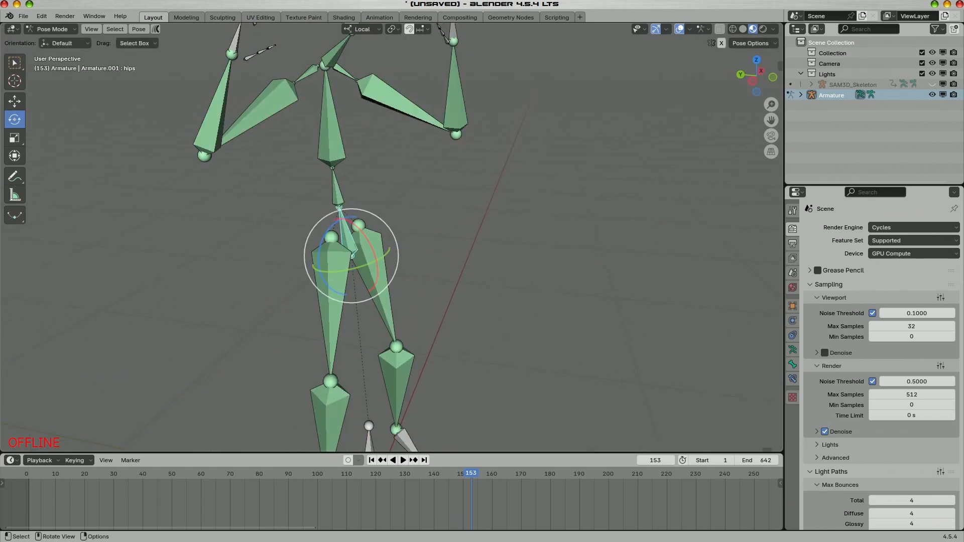
Return to frame 1 and play the animation in Object Mode to examine the VRM armature's full-body motion.
{"action": "key", "text": "shift+Left"}
{"action": "left_click_drag", "start_coordinate": [488, 347], "coordinate": [516, 249]}
{"action": "key", "text": "ctrl+Tab"}
{"action": "scroll", "coordinate": [516, 250], "scroll_direction": "down", "scroll_amount": 2}
{"action": "left_click_drag", "start_coordinate": [517, 281], "coordinate": [498, 296]}
{"action": "left_click_drag", "start_coordinate": [498, 295], "coordinate": [532, 272]}
{"action": "left_click_drag", "start_coordinate": [519, 311], "coordinate": [511, 277]}
{"action": "key", "text": "ctrl+Tab"}
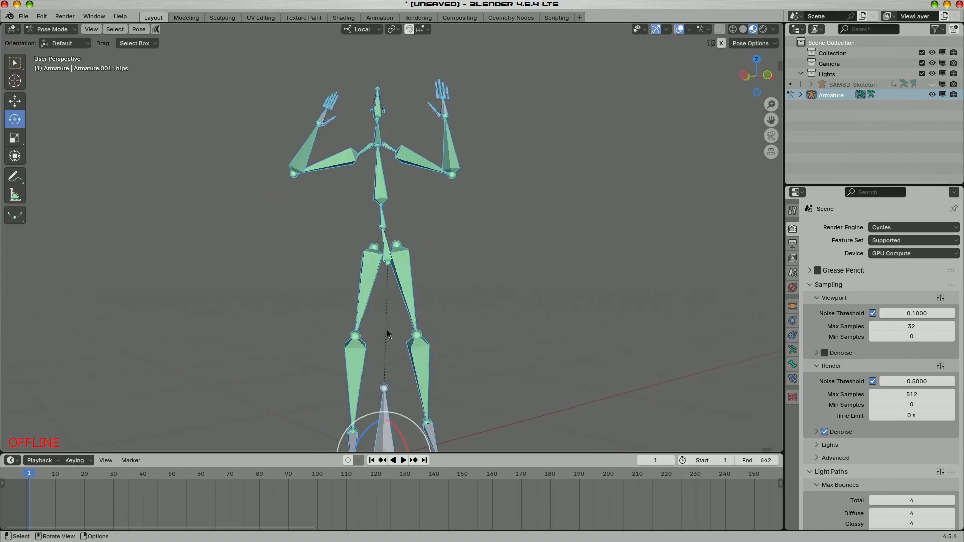
{"action": "key", "text": "ctrl+Tab"}
{"action": "key", "text": "space"}
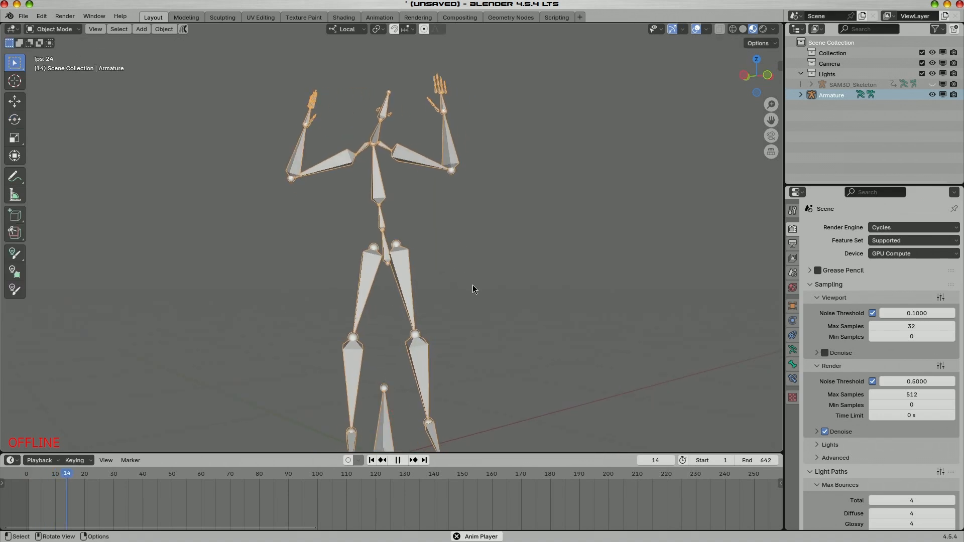
Bake the VRM armature's pose over frames 1 to 642 with Only Selected Bones, Visual Keying and Clear Constraints enabled, and play the result.
{"action": "key", "text": "space"}
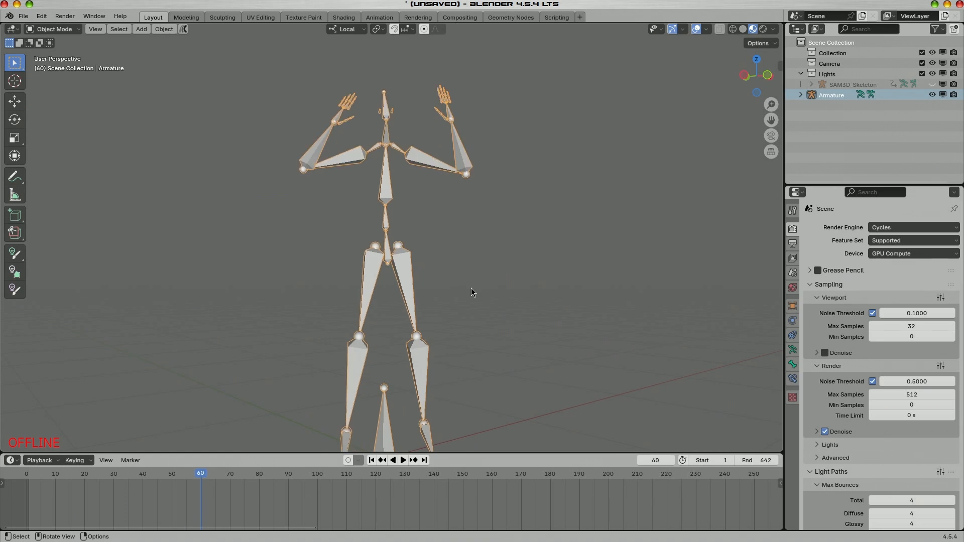
{"action": "left_click", "coordinate": [371, 459]}
{"action": "left_click_drag", "start_coordinate": [418, 194], "coordinate": [432, 270]}
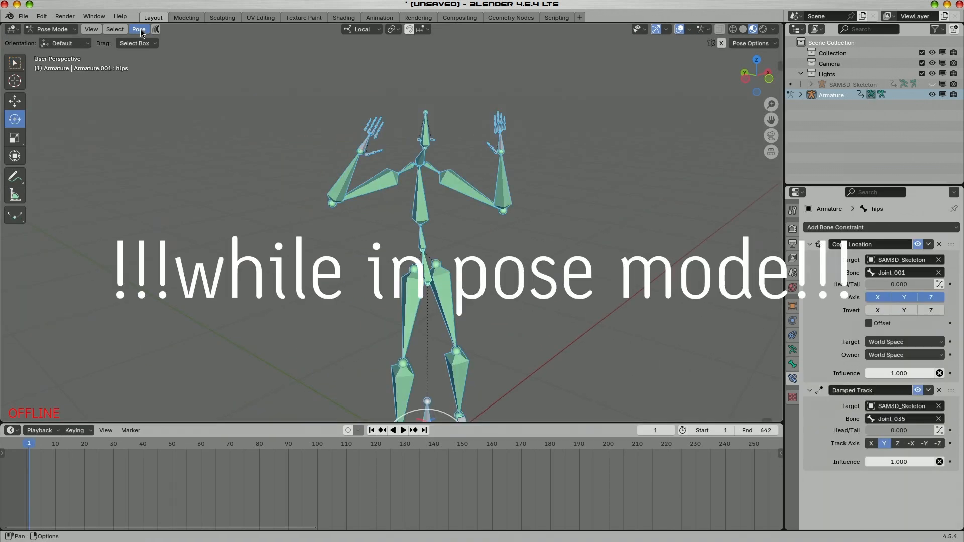
{"action": "left_click", "coordinate": [139, 29]}
{"action": "left_click", "coordinate": [156, 29]}
{"action": "left_click", "coordinate": [139, 29]}
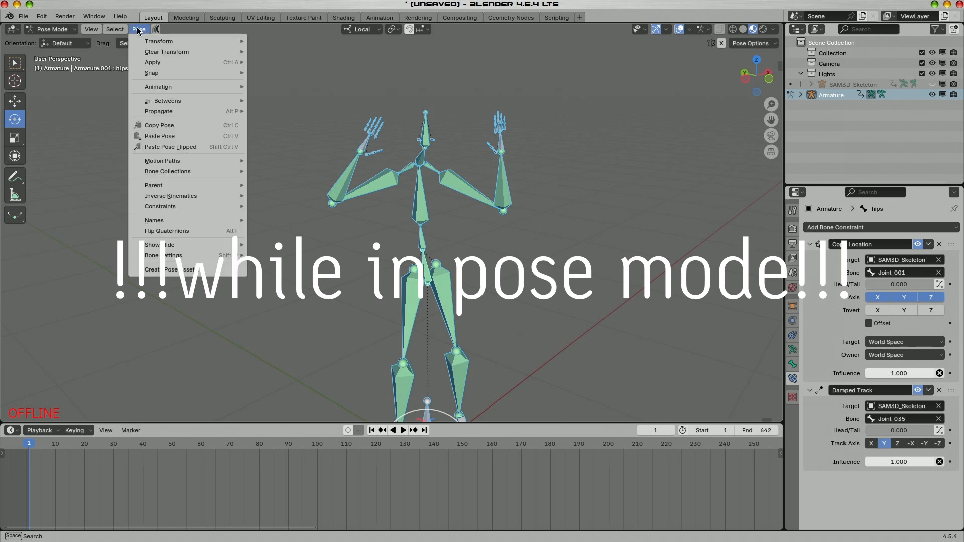
{"action": "mouse_move", "coordinate": [234, 90]}
{"action": "left_click", "coordinate": [281, 142]}
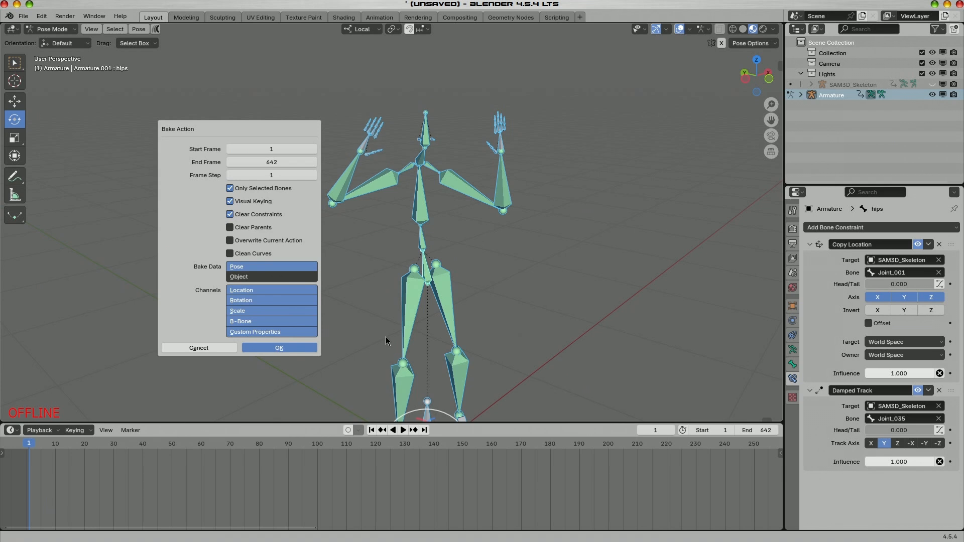
{"action": "key", "text": "Return"}
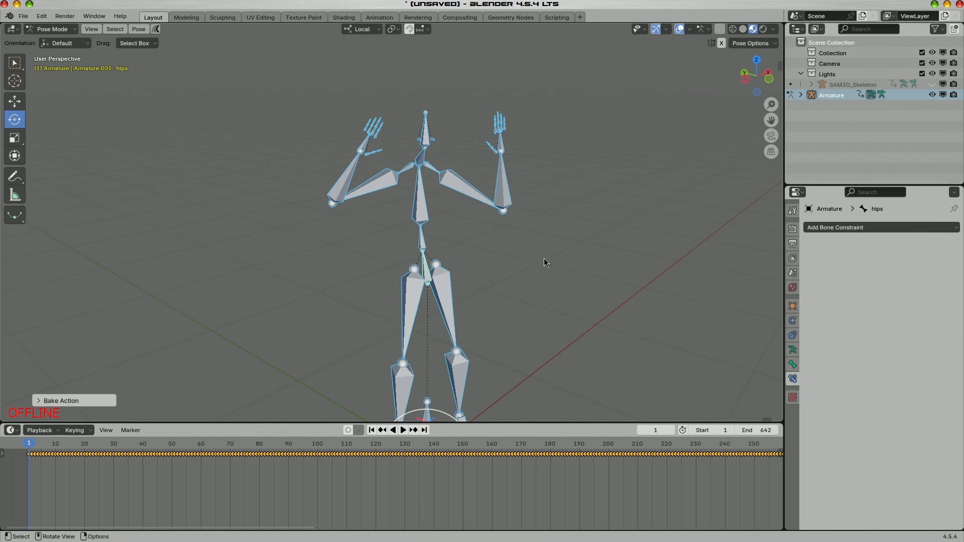
{"action": "key", "text": "space"}
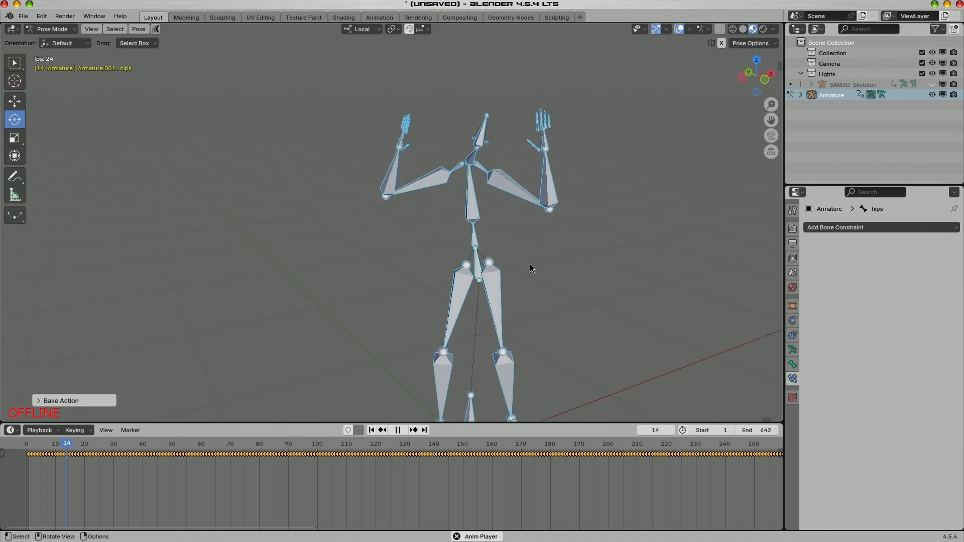
{"action": "key", "text": "space"}
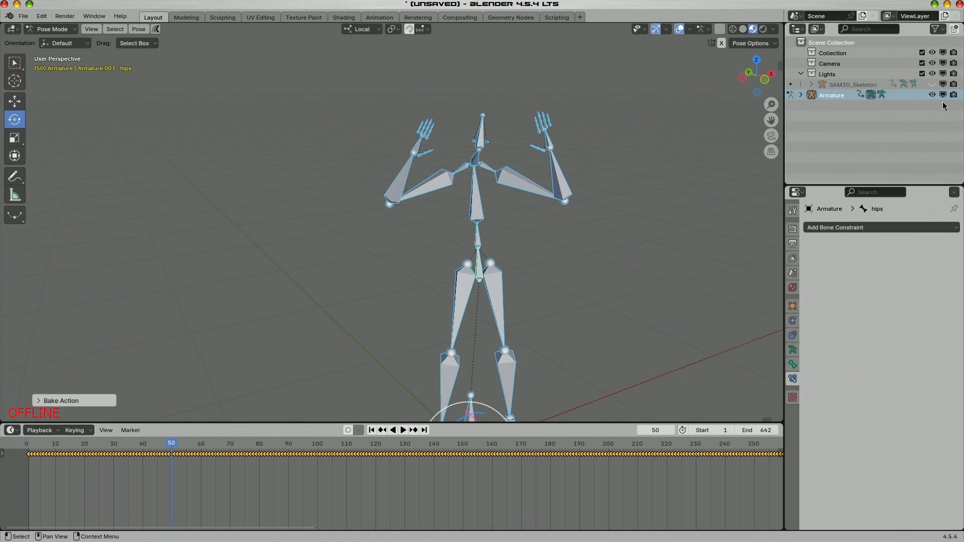
Return to Object Mode, unhide the SAM3D_Skeleton armature and delete it from the scene.
{"action": "key", "text": "ctrl+Tab"}
{"action": "left_click", "coordinate": [868, 87]}
{"action": "left_click", "coordinate": [933, 84]}
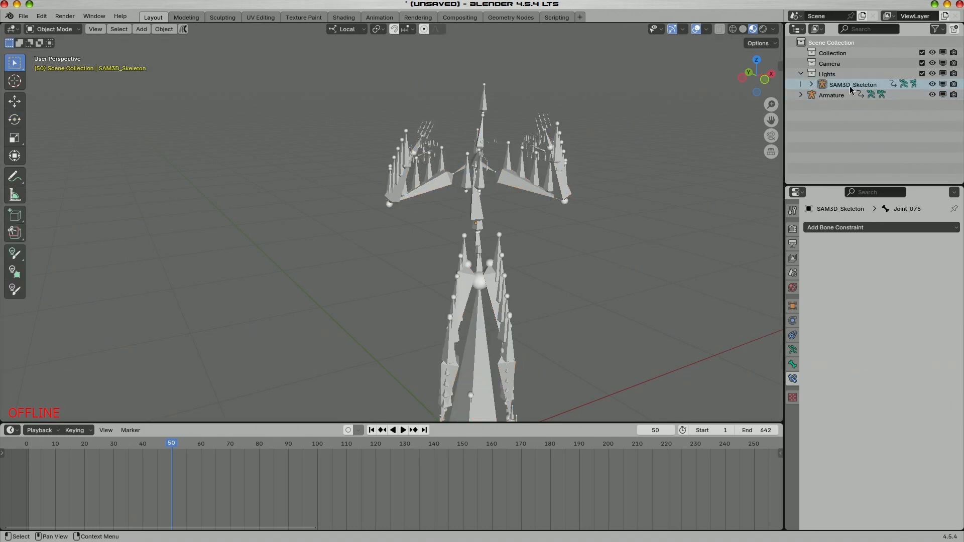
{"action": "right_click", "coordinate": [850, 89]}
{"action": "left_click", "coordinate": [845, 89]}
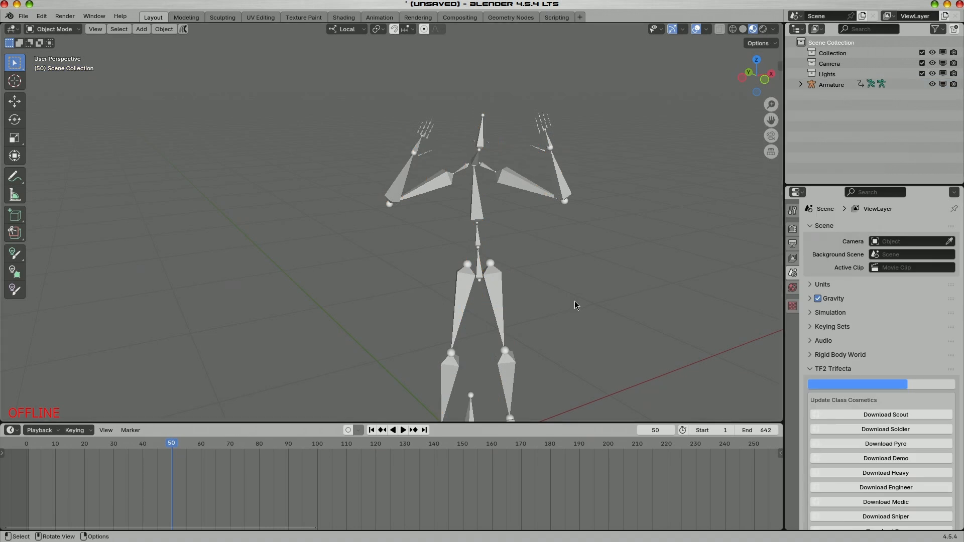
Play the remaining armature's baked animation, return to frame 1 and examine the armature from different angles.
{"action": "key", "text": "space"}
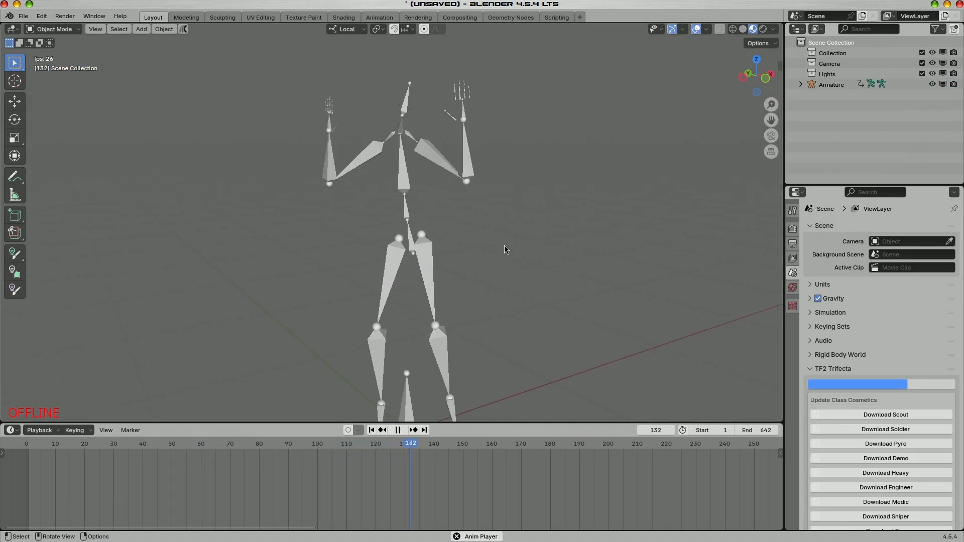
{"action": "key", "text": "space"}
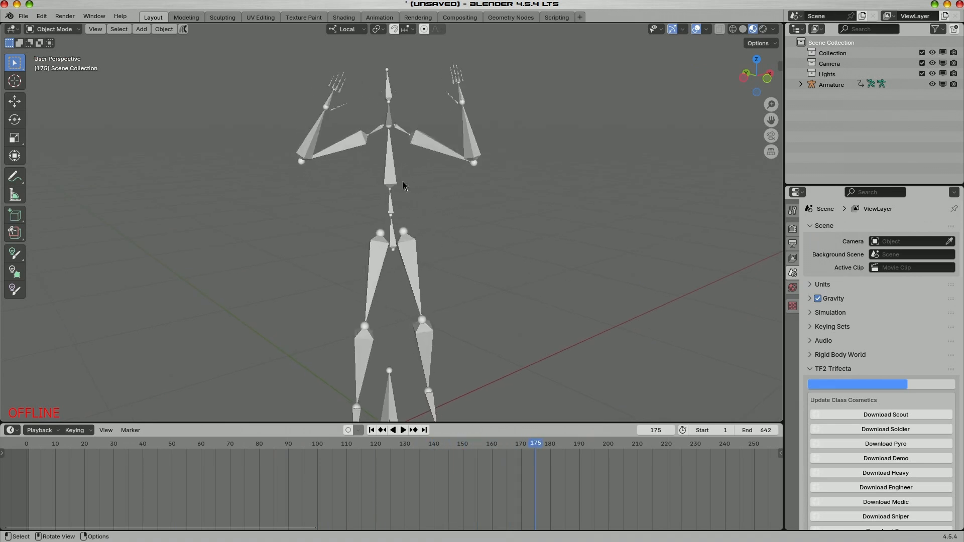
{"action": "left_click", "coordinate": [393, 174]}
{"action": "left_click_drag", "start_coordinate": [438, 235], "coordinate": [464, 262]}
{"action": "left_click", "coordinate": [372, 430]}
{"action": "key", "text": "KP_1"}
{"action": "left_click_drag", "start_coordinate": [485, 227], "coordinate": [505, 255]}
{"action": "left_click", "coordinate": [248, 169]}
{"action": "left_click", "coordinate": [23, 16]}
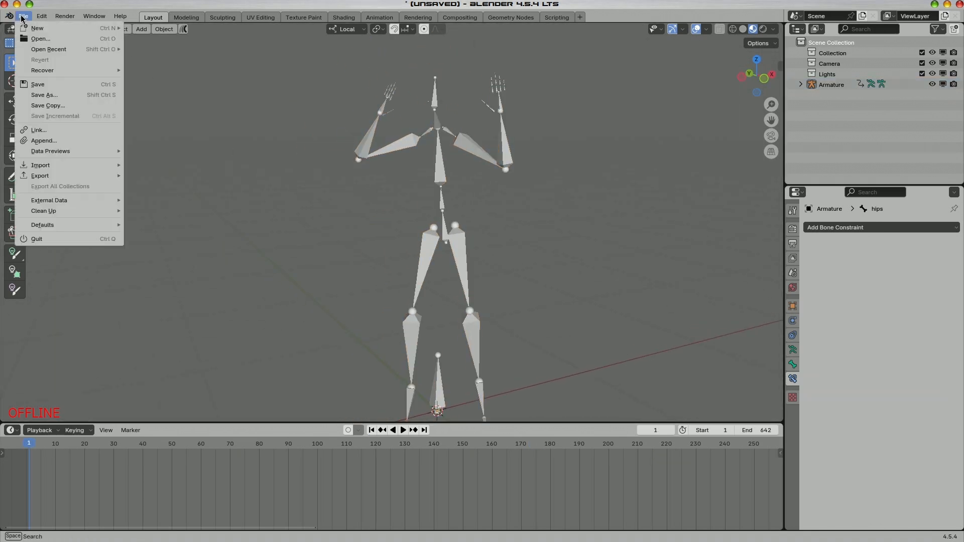
{"action": "left_click", "coordinate": [23, 16]}
{"action": "mouse_move", "coordinate": [52, 176]}
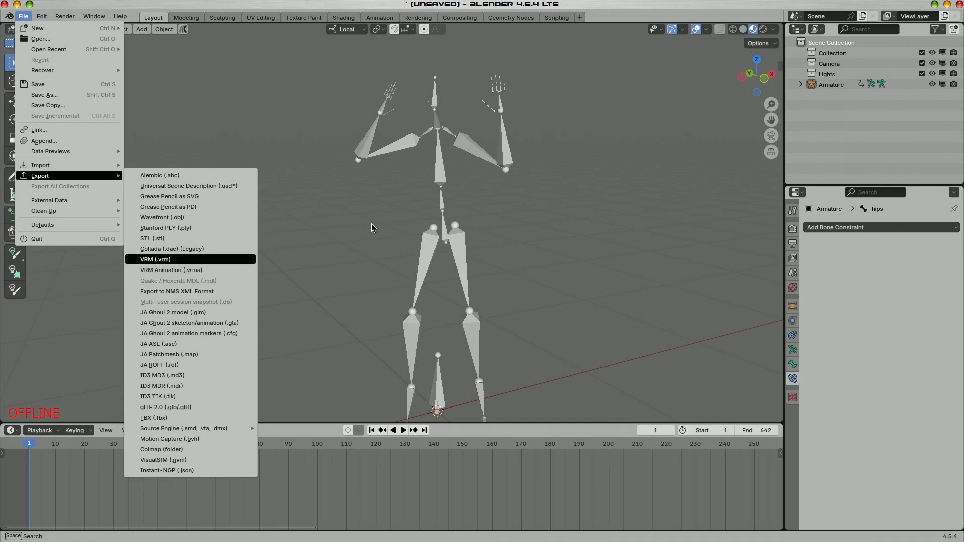
{"action": "key", "text": "Return"}
{"action": "left_click", "coordinate": [166, 308]}
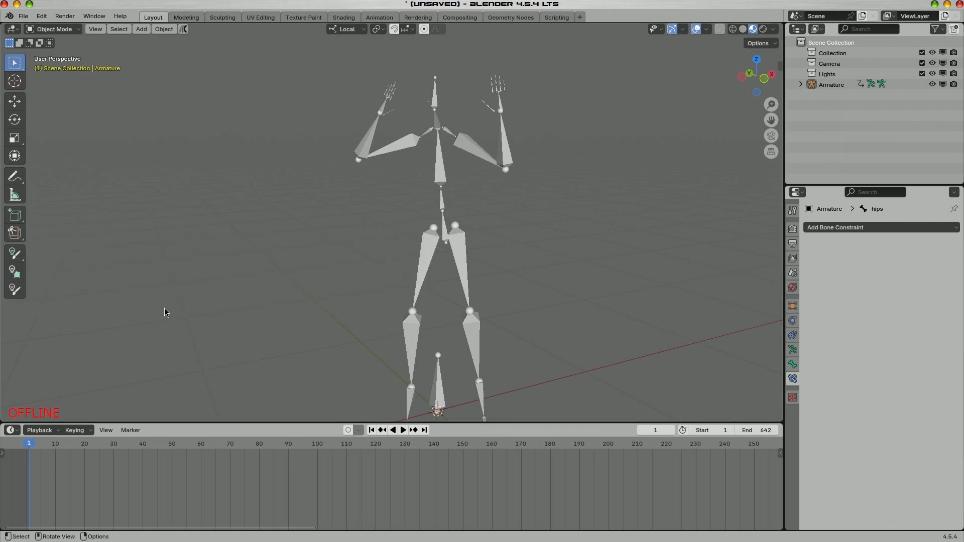
Import a VRM character model into the scene alongside the animated armature.
{"action": "left_click", "coordinate": [23, 15]}
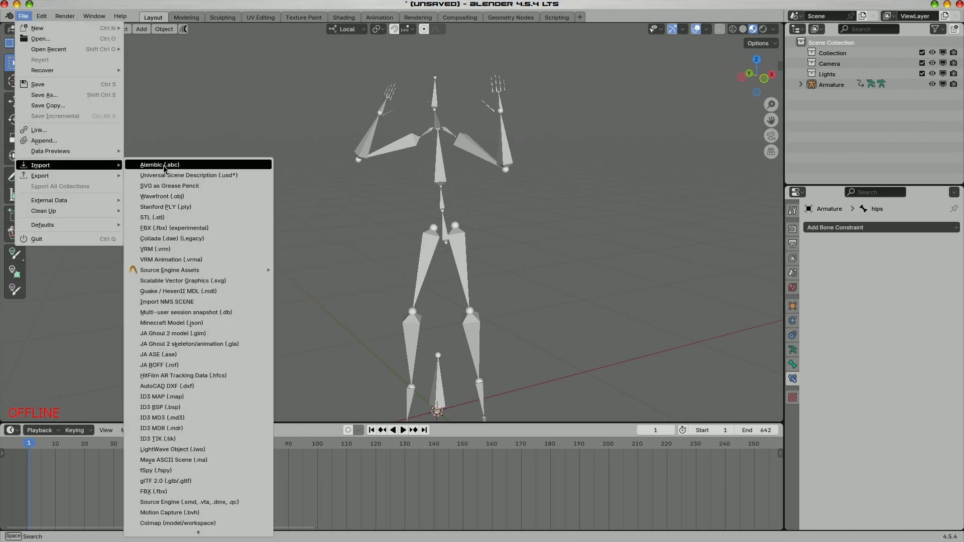
{"action": "key", "text": "Down"}
{"action": "key", "text": "Down"}
{"action": "key", "text": "Down"}
{"action": "key", "text": "Down"}
{"action": "key", "text": "Down"}
{"action": "key", "text": "Down"}
{"action": "key", "text": "Down"}
{"action": "key", "text": "Down"}
{"action": "key", "text": "Down"}
{"action": "key", "text": "Down"}
{"action": "key", "text": "Down"}
{"action": "key", "text": "Down"}
{"action": "key", "text": "Down"}
{"action": "key", "text": "Down"}
{"action": "key", "text": "Down"}
{"action": "key", "text": "Down"}
{"action": "key", "text": "Down"}
{"action": "key", "text": "Down"}
{"action": "key", "text": "Down"}
{"action": "key", "text": "Down"}
{"action": "key", "text": "Down"}
{"action": "key", "text": "Down"}
{"action": "key", "text": "Down"}
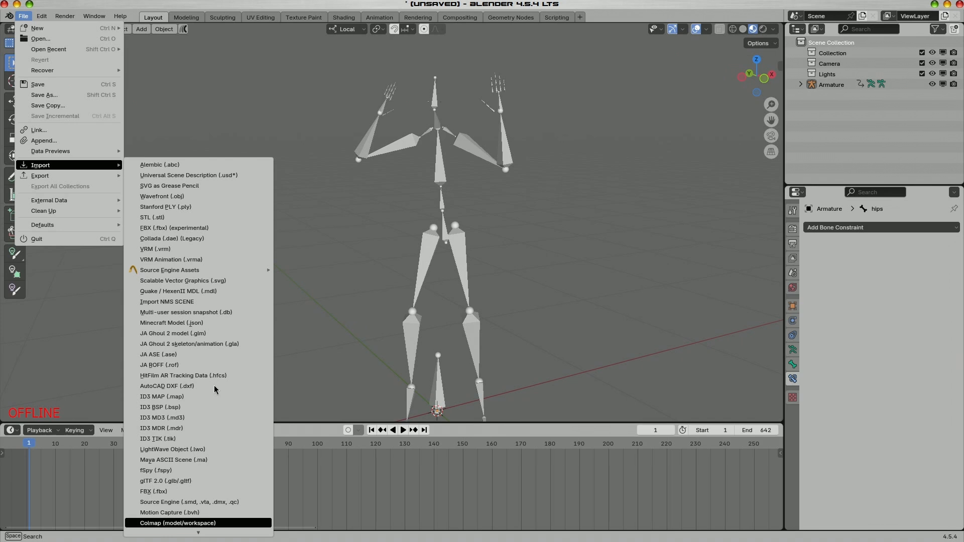
{"action": "key", "text": "Up"}
{"action": "key", "text": "Up"}
{"action": "key", "text": "Up"}
{"action": "key", "text": "Up"}
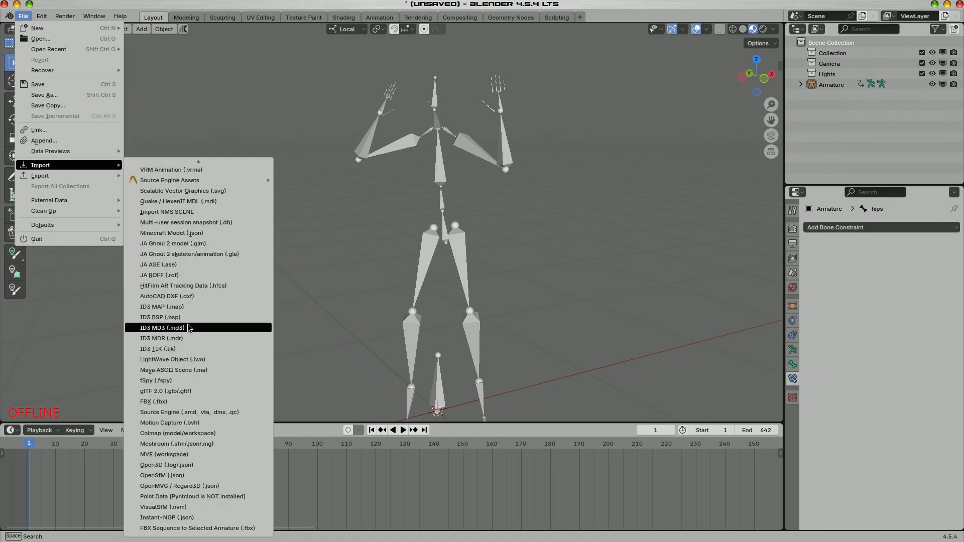
{"action": "scroll", "coordinate": [161, 182], "scroll_direction": "up", "scroll_amount": 2}
{"action": "left_click", "coordinate": [161, 182]}
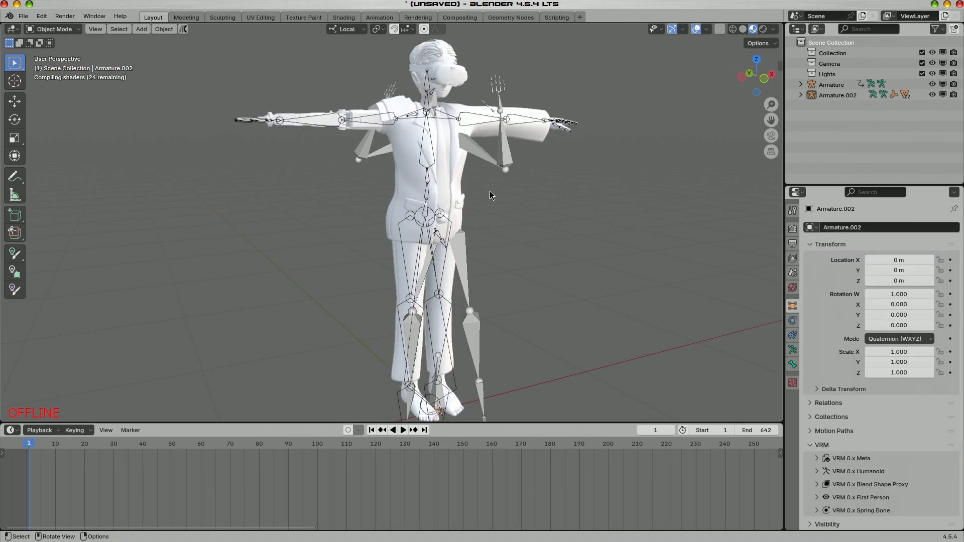
{"action": "left_click_drag", "start_coordinate": [500, 191], "coordinate": [527, 243]}
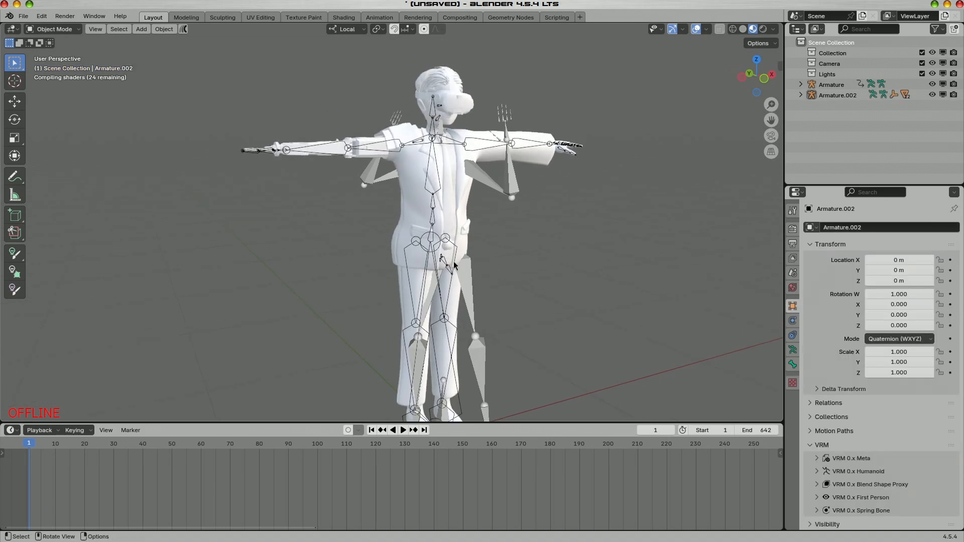
{"action": "left_click_drag", "start_coordinate": [416, 259], "coordinate": [405, 254]}
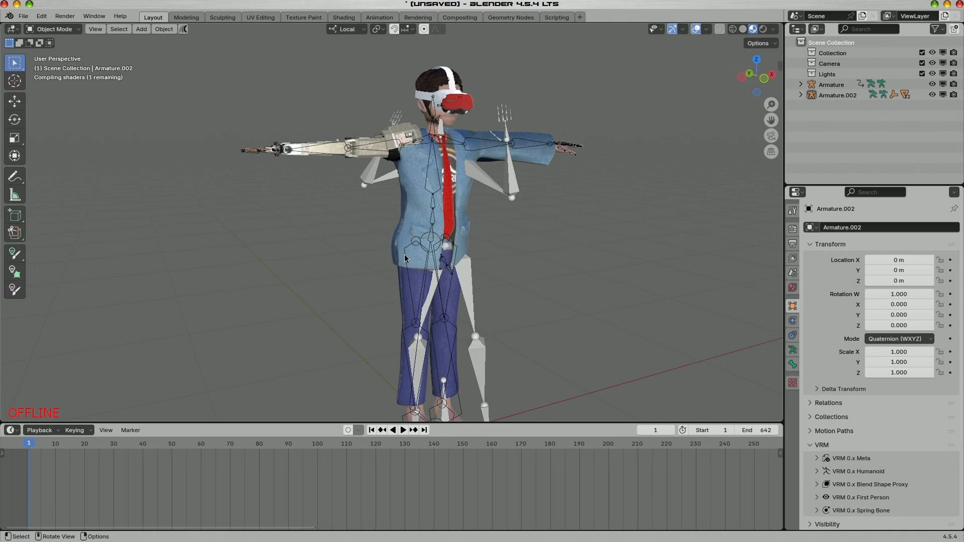
Compare the right arm bones of the imported character's armature and the animated armature in Edit Mode, checking their names and rest poses.
{"action": "left_click", "coordinate": [428, 231]}
{"action": "key", "text": "Tab"}
{"action": "left_click", "coordinate": [429, 236]}
{"action": "left_click", "coordinate": [394, 146]}
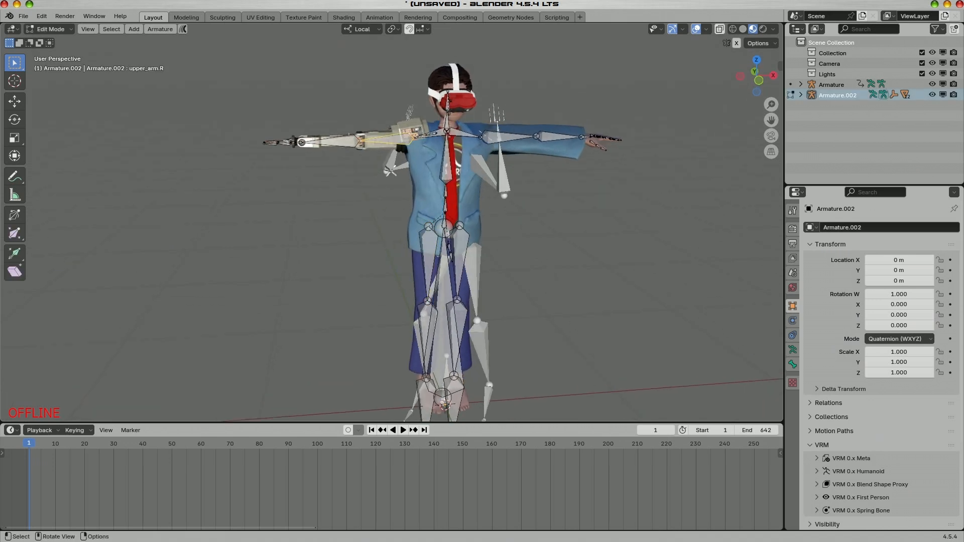
{"action": "left_click", "coordinate": [342, 150]}
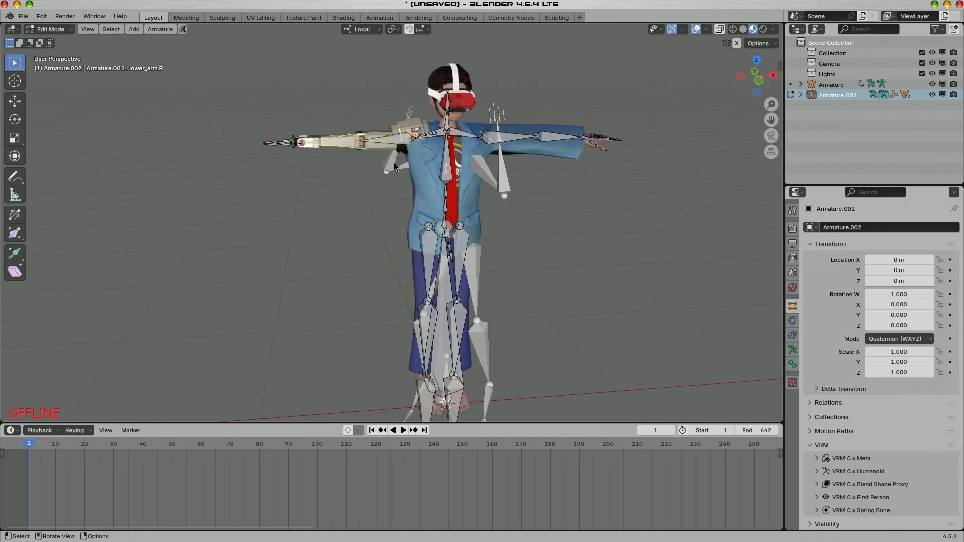
{"action": "key", "text": "Tab"}
{"action": "left_click", "coordinate": [394, 187]}
{"action": "key", "text": "Tab"}
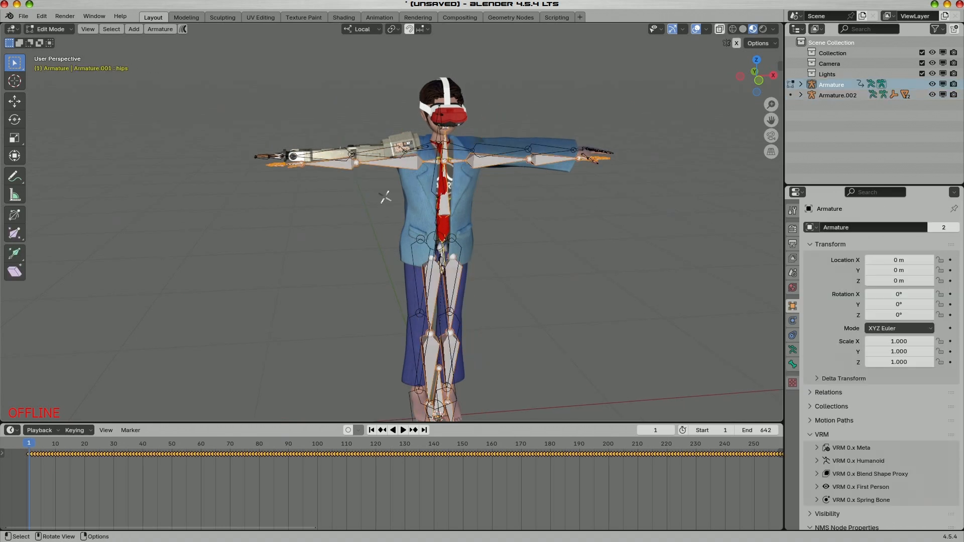
{"action": "left_click", "coordinate": [396, 166]}
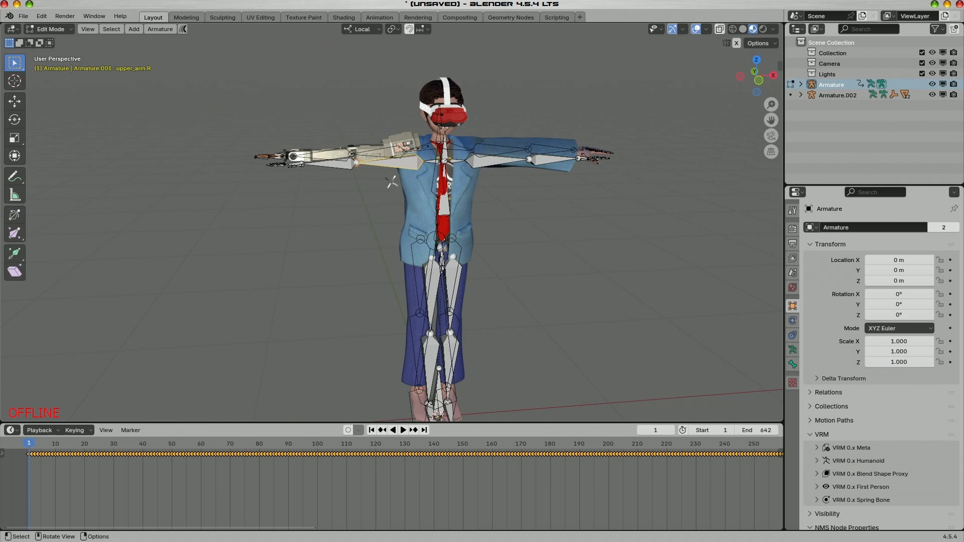
{"action": "key", "text": "Tab"}
{"action": "left_click", "coordinate": [372, 155]}
{"action": "key", "text": "Tab"}
{"action": "left_click", "coordinate": [375, 158]}
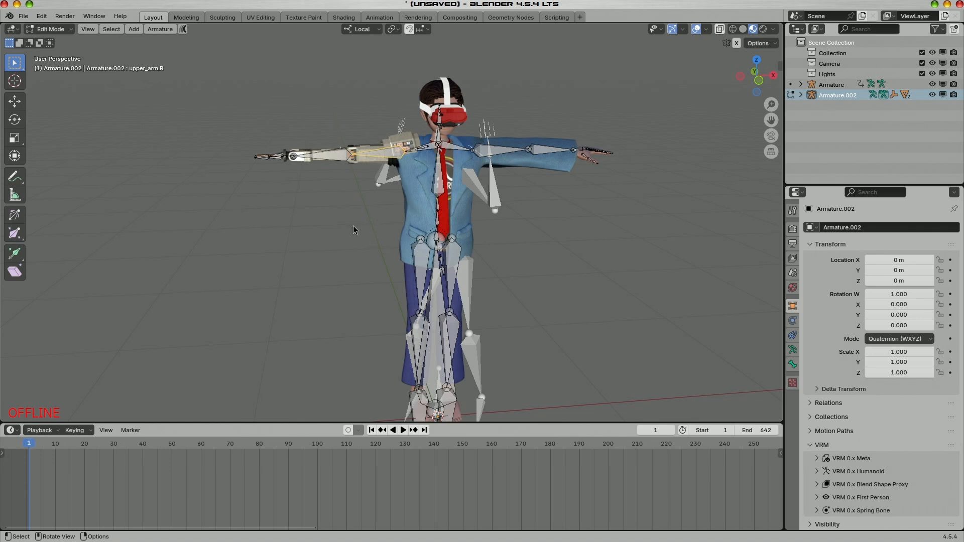
{"action": "key", "text": "Tab"}
Find the Game Riggy add-on and open its Rig Constraint Copier settings.
{"action": "scroll", "coordinate": [346, 224], "scroll_direction": "down", "scroll_amount": 3}
{"action": "key", "text": "KP_1"}
{"action": "left_click_drag", "start_coordinate": [529, 340], "coordinate": [502, 259]}
{"action": "scroll", "coordinate": [523, 281], "scroll_direction": "up", "scroll_amount": 3}
{"action": "left_click_drag", "start_coordinate": [540, 300], "coordinate": [543, 260]}
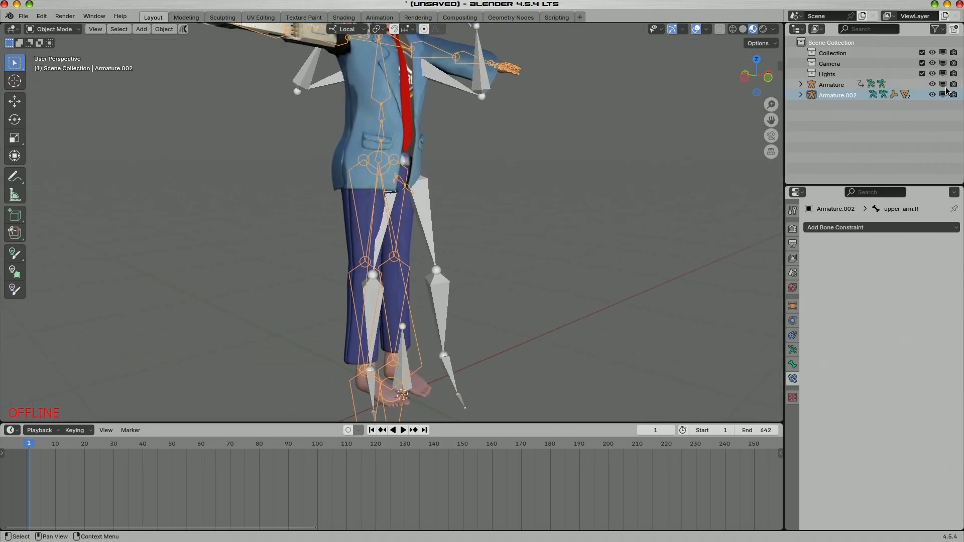
{"action": "key", "text": "n"}
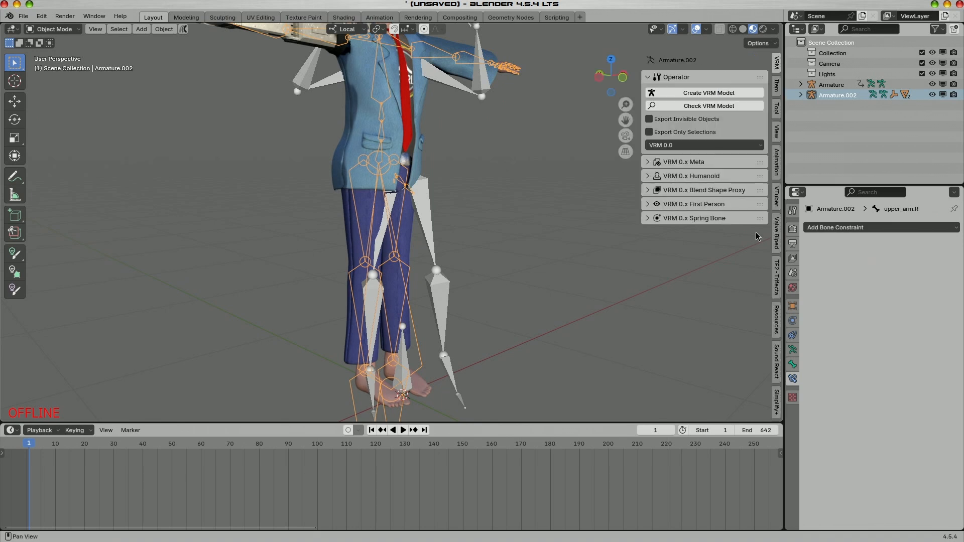
{"action": "scroll", "coordinate": [780, 145], "scroll_direction": "down", "scroll_amount": 10}
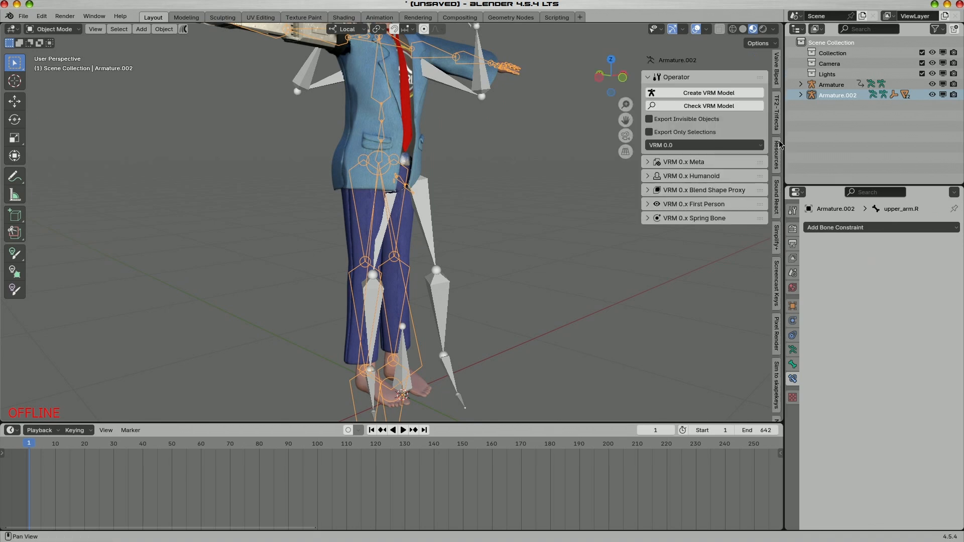
{"action": "scroll", "coordinate": [780, 145], "scroll_direction": "down", "scroll_amount": 8}
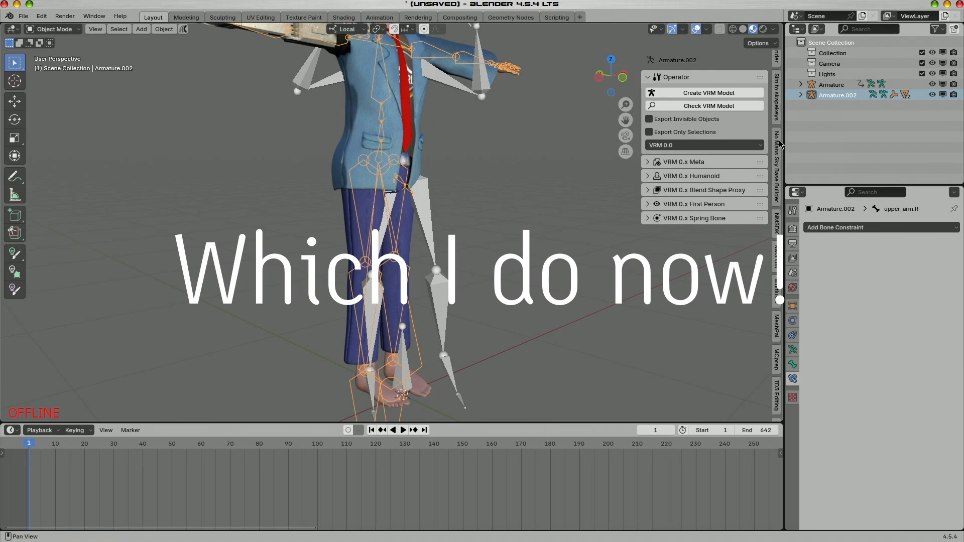
{"action": "scroll", "coordinate": [781, 158], "scroll_direction": "down", "scroll_amount": 6}
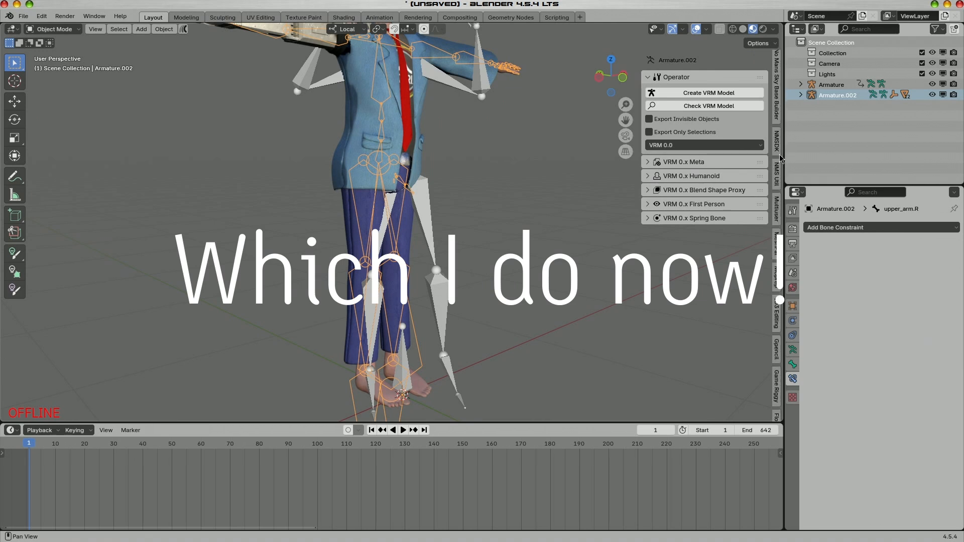
{"action": "scroll", "coordinate": [778, 241], "scroll_direction": "down", "scroll_amount": 4}
{"action": "left_click", "coordinate": [779, 268]}
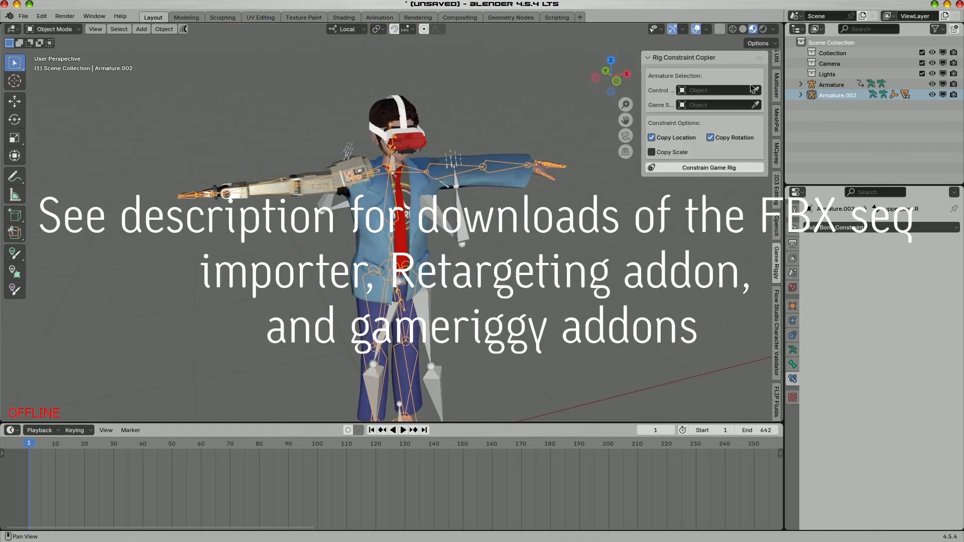
Keyframe the pose of all Armature.002 bones at frame 1 in Pose Mode, and return to Object Mode.
{"action": "left_click", "coordinate": [754, 90]}
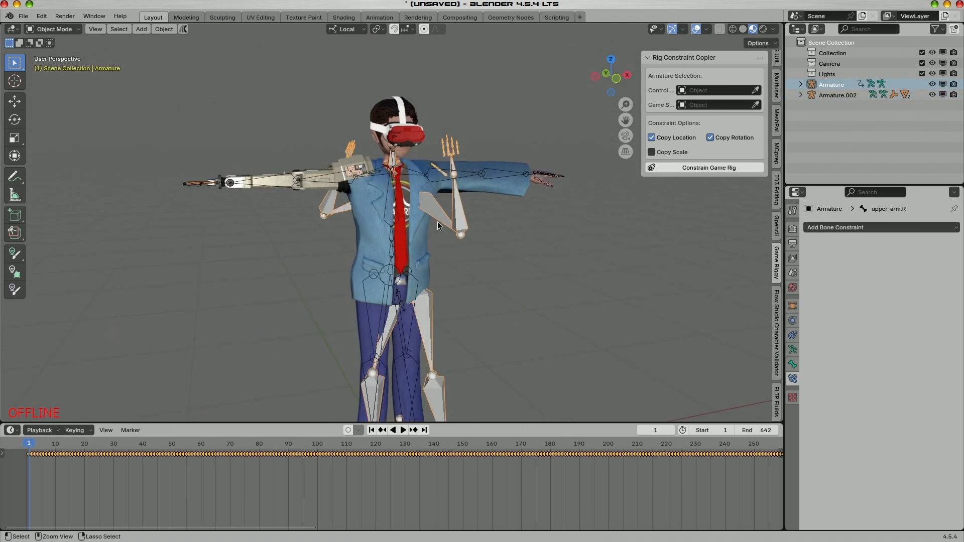
{"action": "left_click", "coordinate": [389, 201]}
{"action": "key", "text": "ctrl+Tab"}
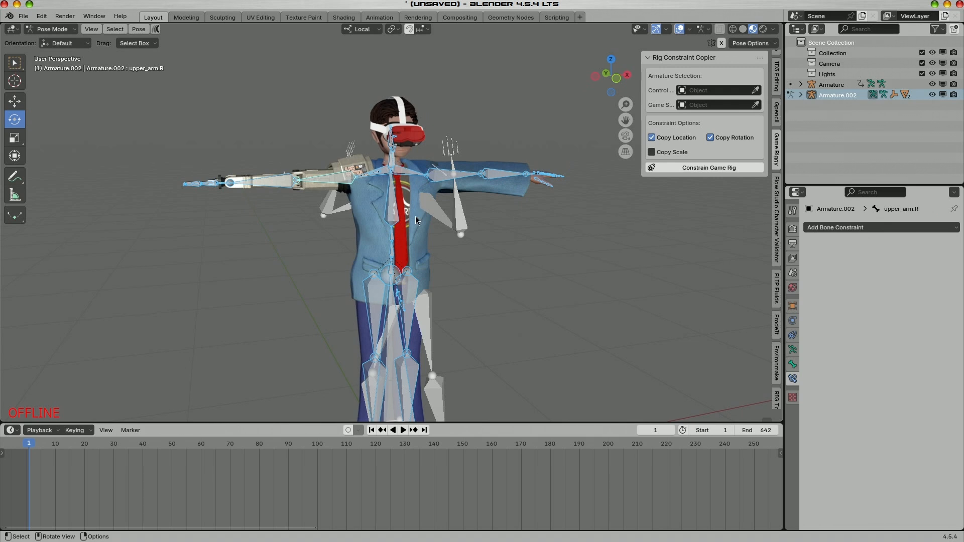
{"action": "key", "text": "ctrl+Tab"}
{"action": "scroll", "coordinate": [417, 218], "scroll_direction": "up", "scroll_amount": 2}
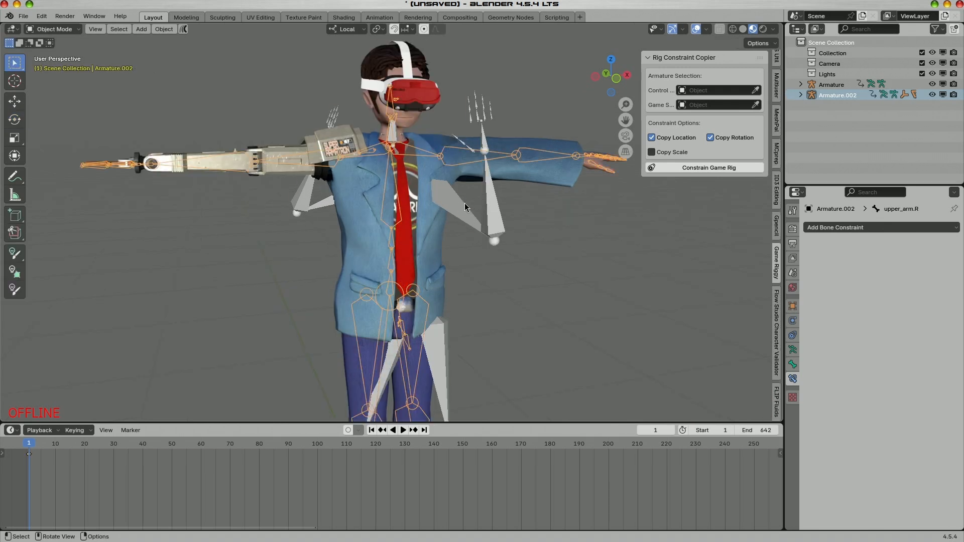
Copy the keyframes of the animated Armature's upper_arm.R bone in Pose Mode.
{"action": "left_click", "coordinate": [465, 203]}
{"action": "key", "text": "ctrl+Tab"}
{"action": "left_click", "coordinate": [335, 501]}
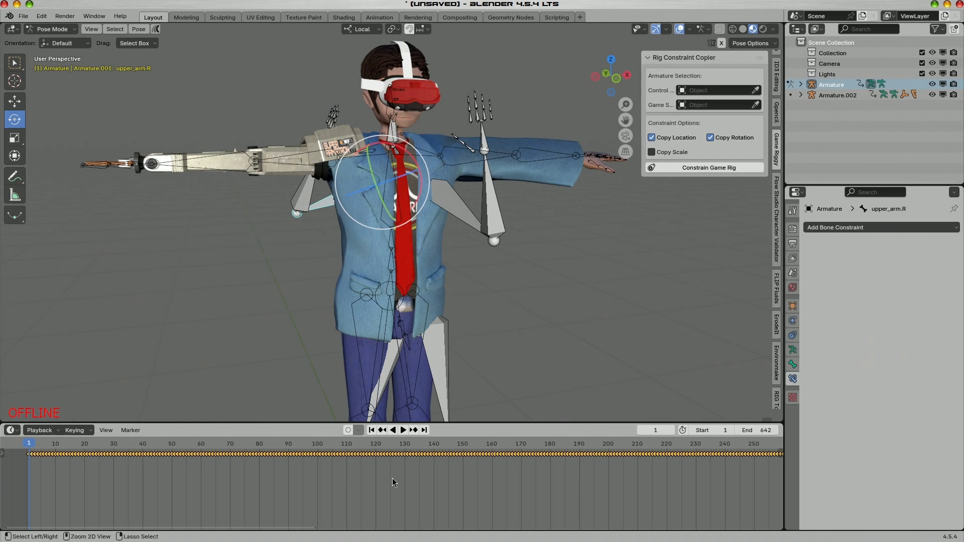
{"action": "key", "text": "ctrl+Tab"}
{"action": "left_click", "coordinate": [429, 308]}
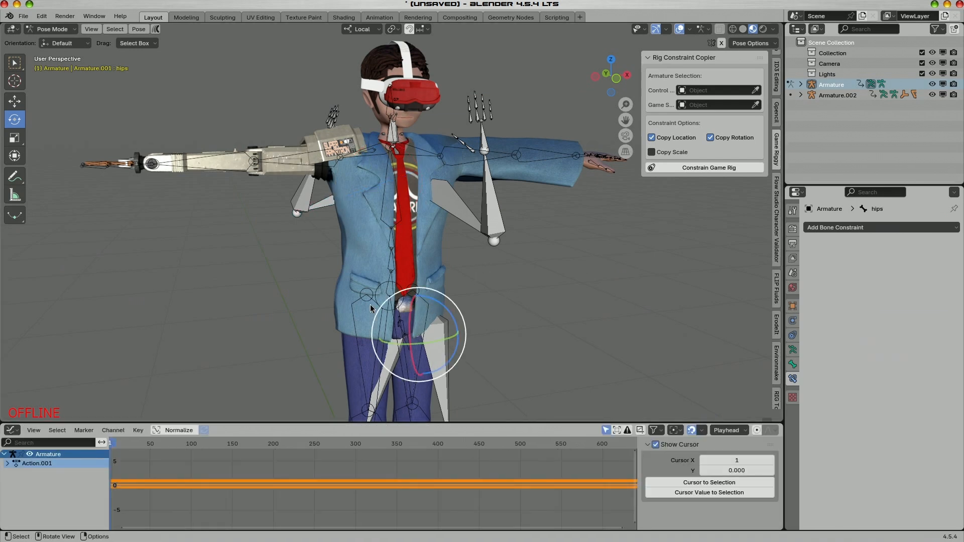
Paste the copied right upper arm keyframes onto the bones of Armature.002 at frame 1 and play the result in Object Mode.
{"action": "left_click", "coordinate": [353, 309]}
{"action": "key", "text": "ctrl+Tab"}
{"action": "left_click", "coordinate": [353, 309]}
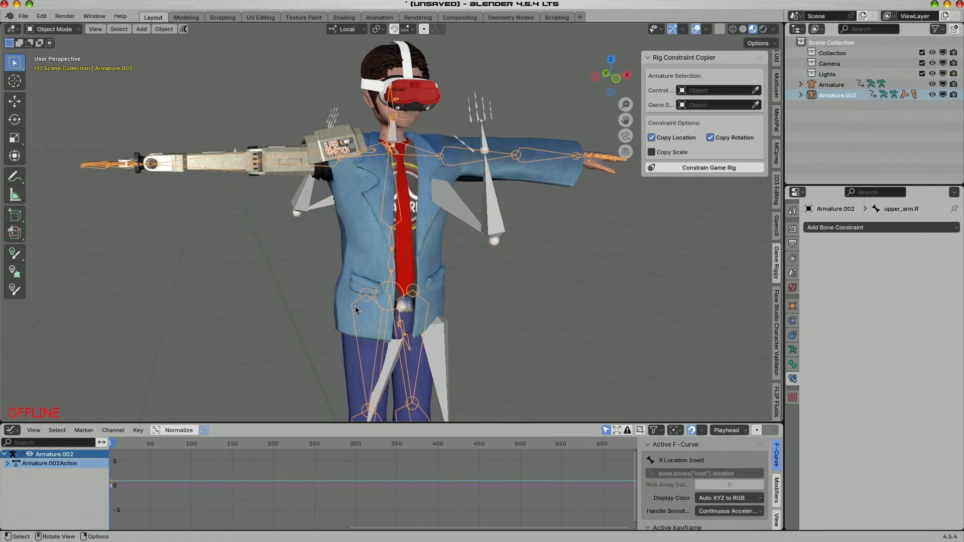
{"action": "key", "text": "ctrl+Tab"}
{"action": "key", "text": "ctrl+Tab"}
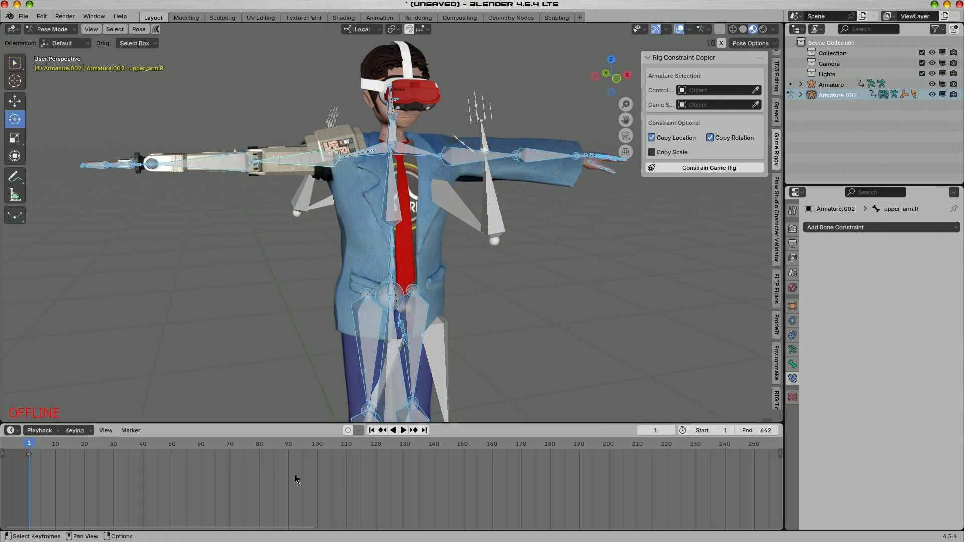
{"action": "key", "text": "ctrl+v"}
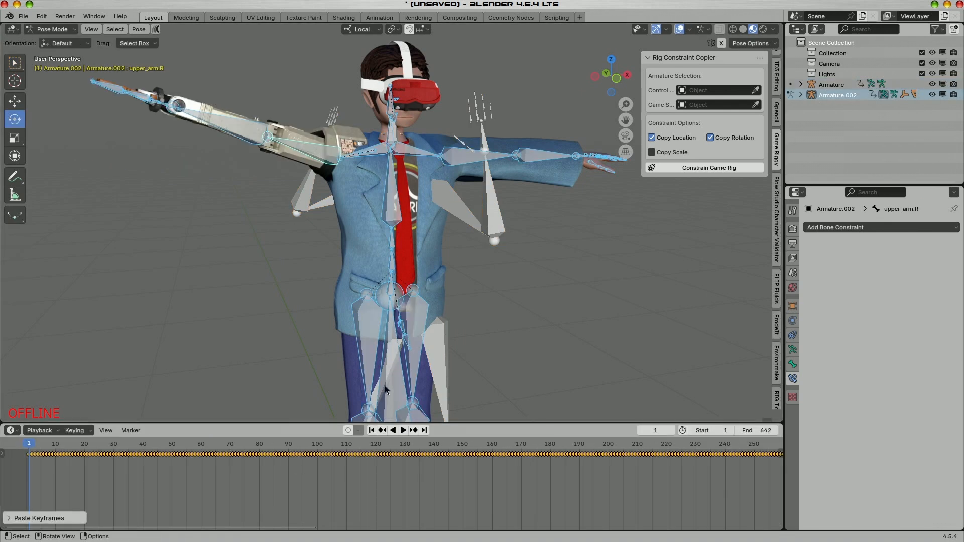
{"action": "key", "text": "ctrl+Tab"}
{"action": "key", "text": "space"}
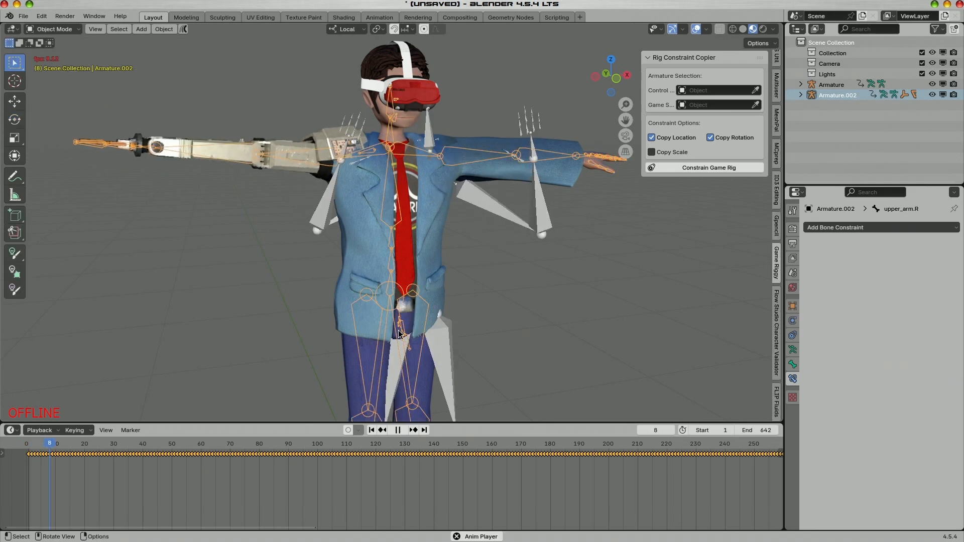
{"action": "key", "text": "space"}
Select all bones of the source Armature in Pose Mode and copy all their keyframes with the playhead at frame 1.
{"action": "left_click", "coordinate": [402, 206]}
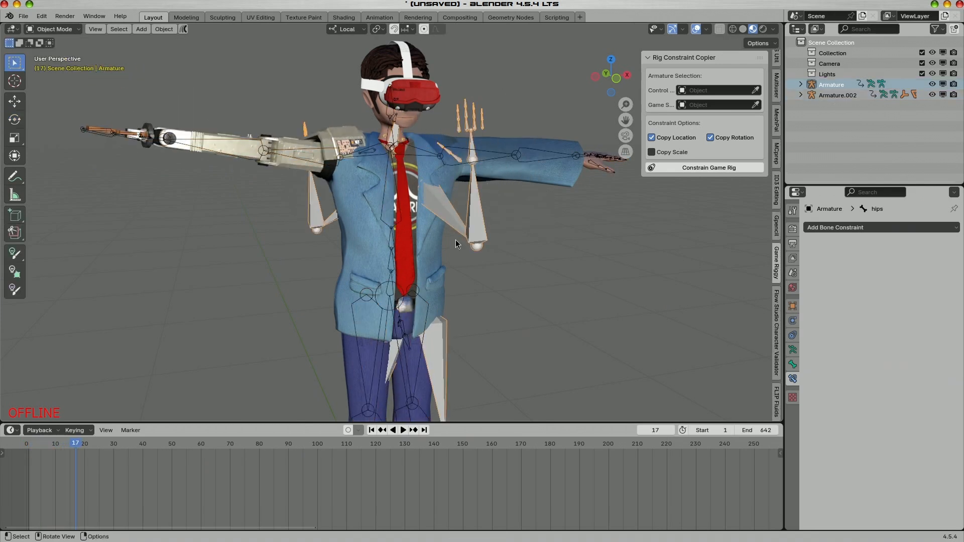
{"action": "key", "text": "ctrl+Tab"}
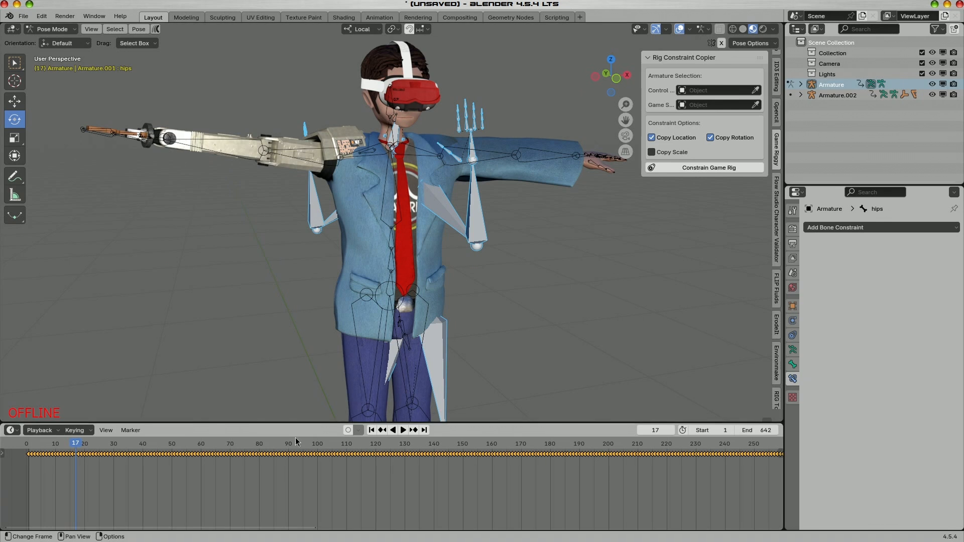
{"action": "left_click", "coordinate": [372, 431]}
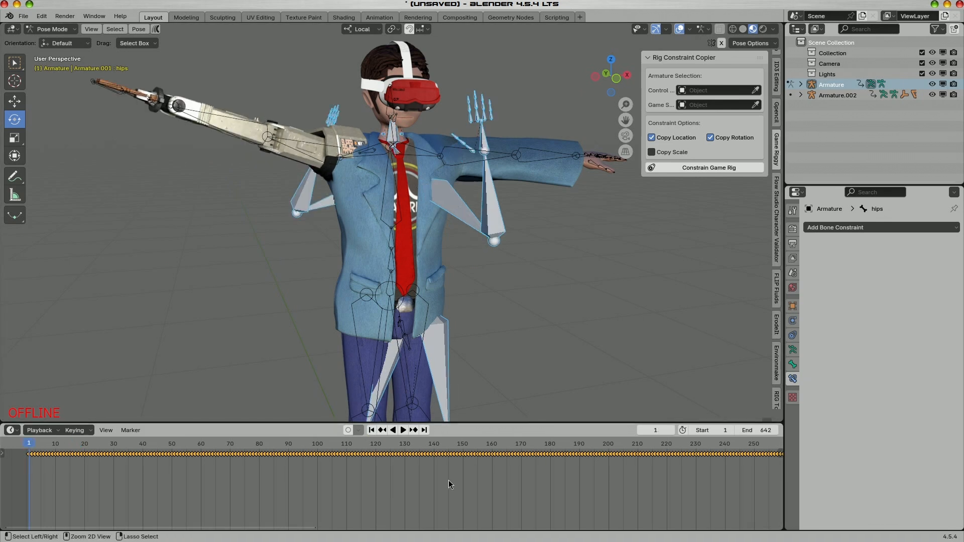
{"action": "key", "text": "ctrl+Tab"}
{"action": "left_click", "coordinate": [384, 219]}
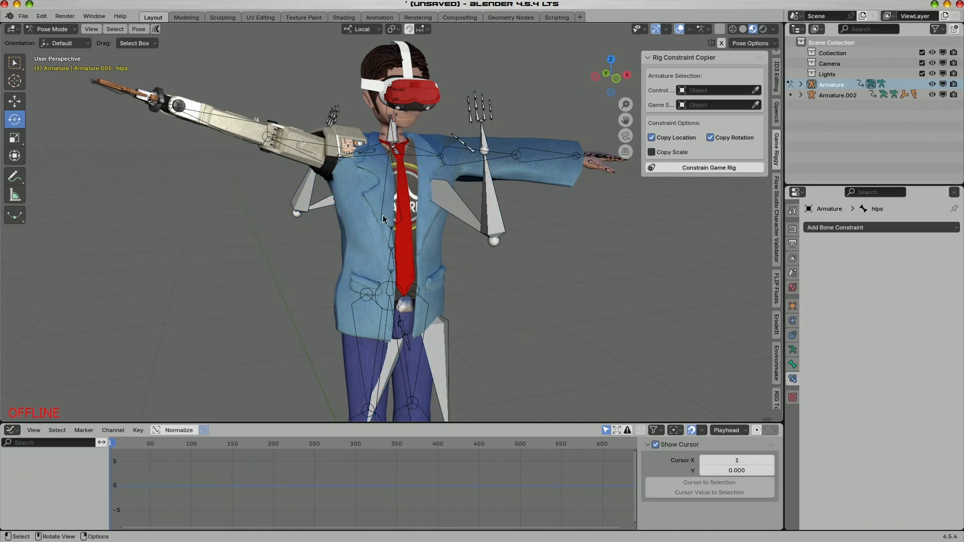
Paste the copied full-body keyframes onto all bones of Armature.002 at frame 1 and play the animation.
{"action": "key", "text": "ctrl+Tab"}
{"action": "left_click", "coordinate": [383, 215]}
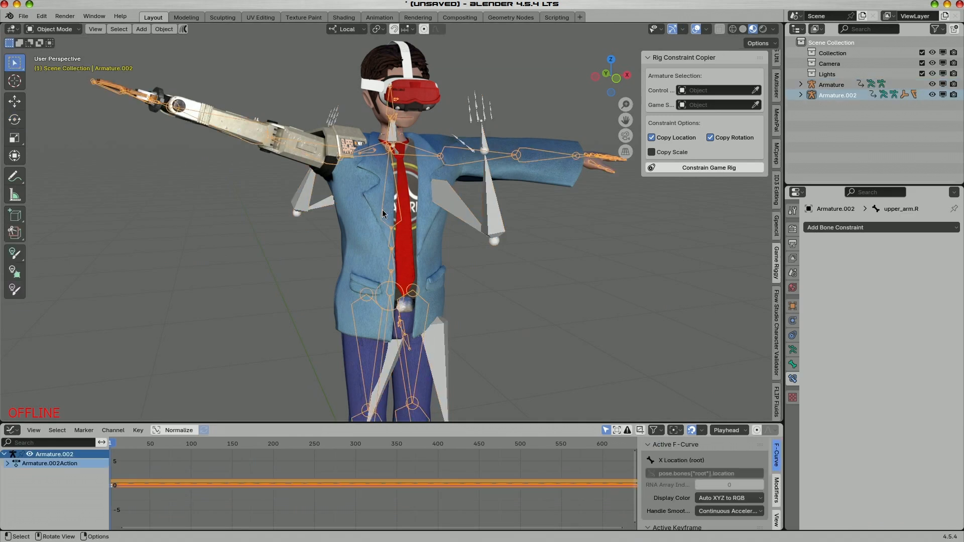
{"action": "key", "text": "ctrl+Tab"}
{"action": "key", "text": "ctrl+Tab"}
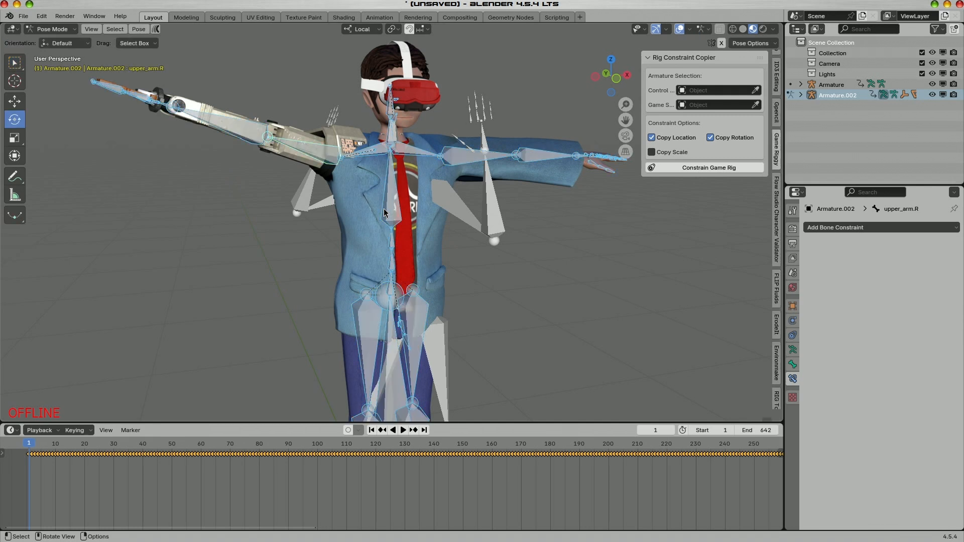
{"action": "key", "text": "ctrl+v"}
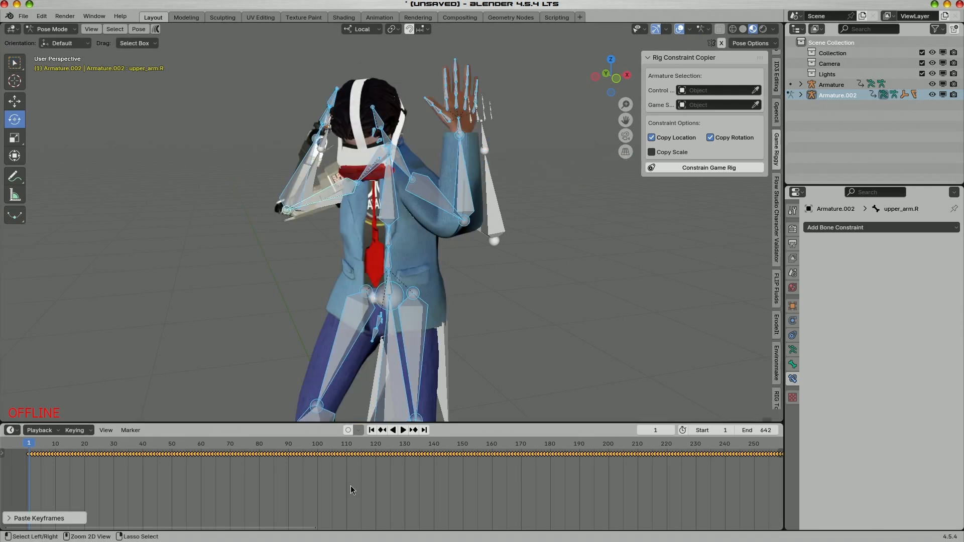
{"action": "key", "text": "space"}
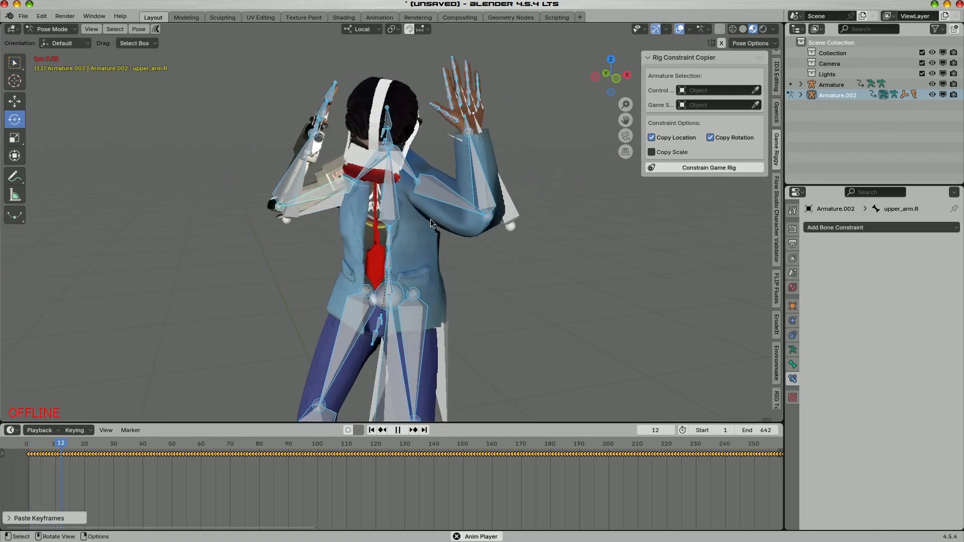
{"action": "key", "text": "space"}
Delete the source Armature in Object Mode and play the animation on the remaining character.
{"action": "key", "text": "ctrl+Tab"}
{"action": "left_click", "coordinate": [493, 226]}
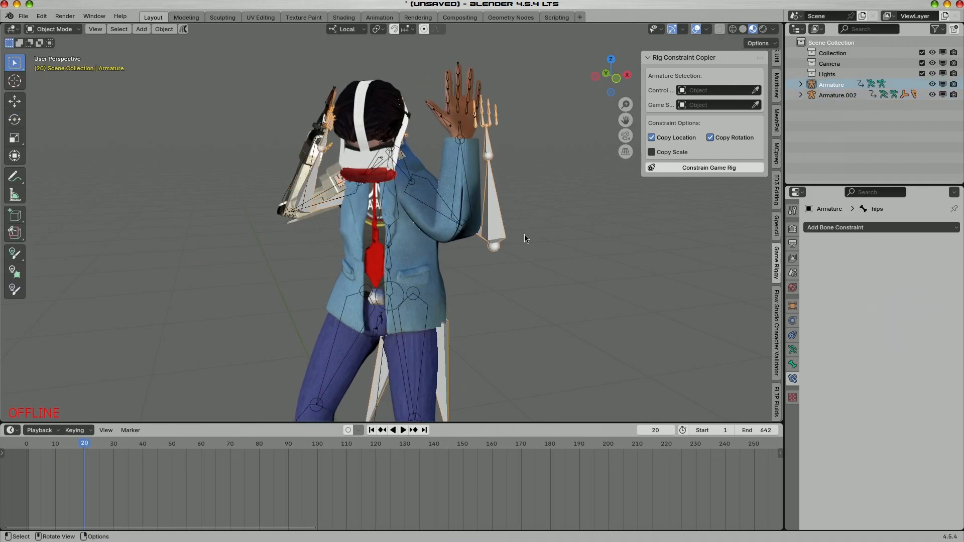
{"action": "key", "text": "x"}
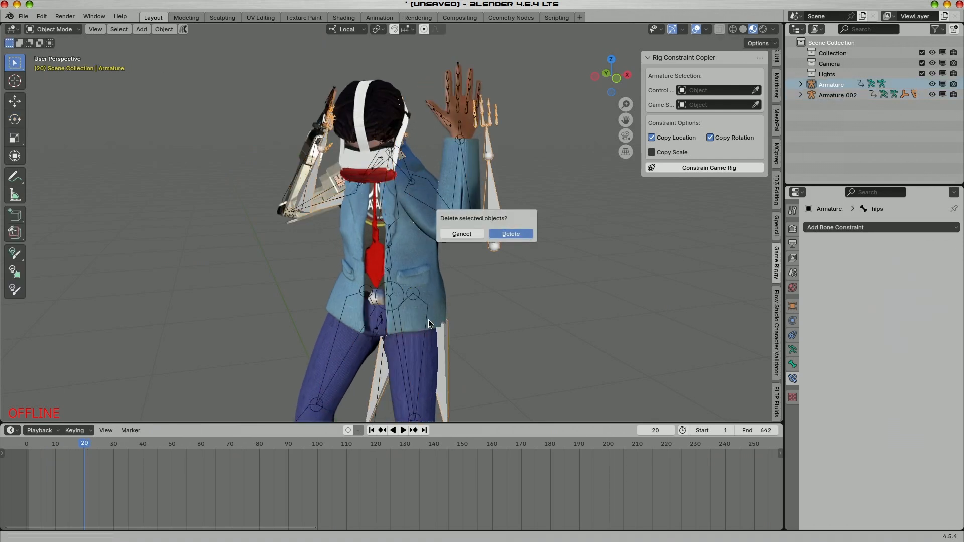
{"action": "left_click", "coordinate": [513, 233]}
{"action": "left_click_drag", "start_coordinate": [442, 260], "coordinate": [422, 283]}
{"action": "key", "text": "space"}
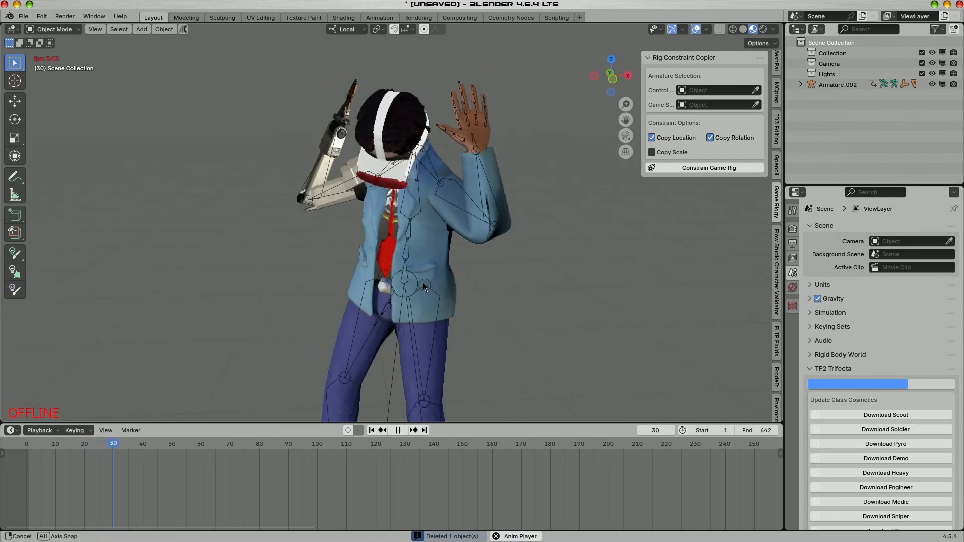
{"action": "key", "text": "space"}
Enter Pose Mode on Armature.002 and select its neck bone.
{"action": "left_click", "coordinate": [424, 140]}
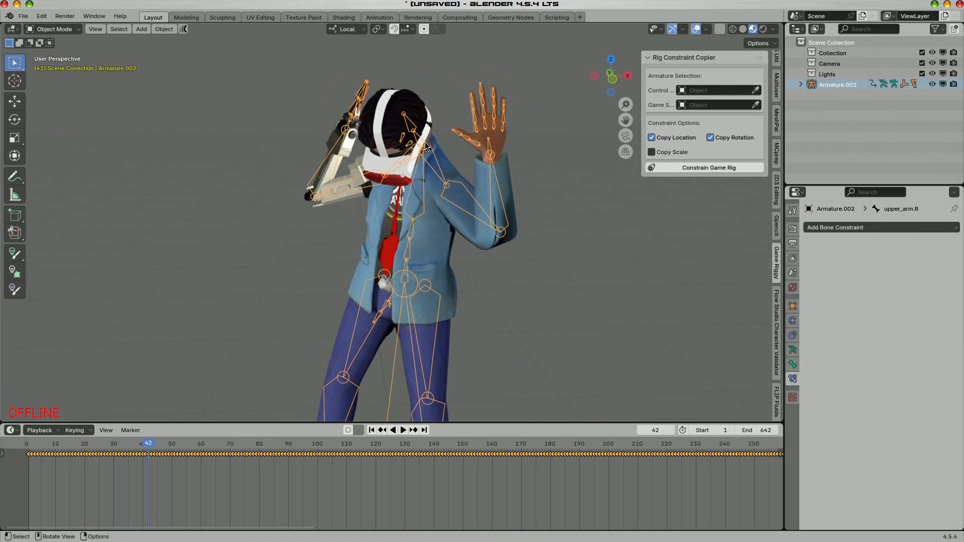
{"action": "key", "text": "ctrl+Tab"}
{"action": "left_click", "coordinate": [419, 140]}
{"action": "mouse_move", "coordinate": [439, 153]}
{"action": "left_mouse_down"}
{"action": "mouse_move", "coordinate": [421, 155]}
{"action": "mouse_move", "coordinate": [447, 158]}
{"action": "left_mouse_up"}
{"action": "left_click", "coordinate": [402, 118]}
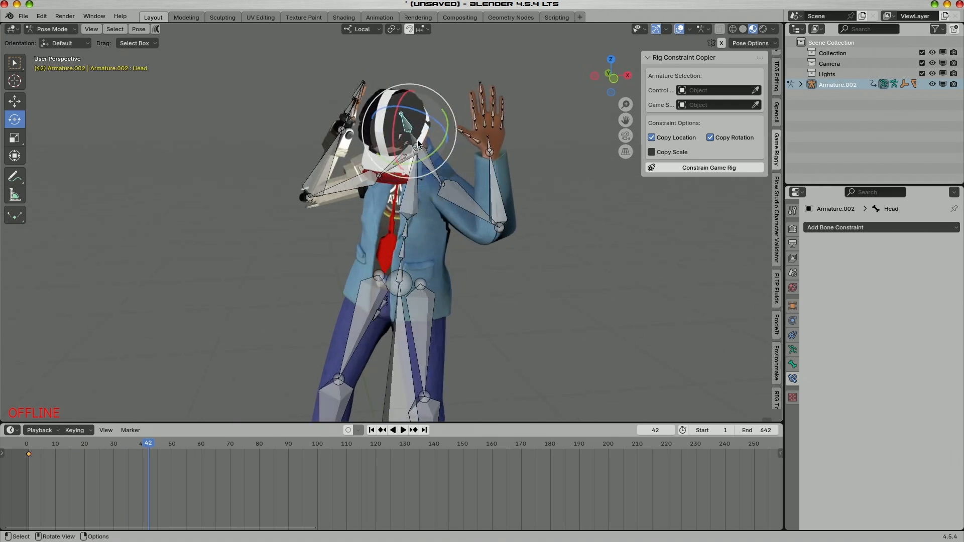
{"action": "left_click", "coordinate": [417, 139]}
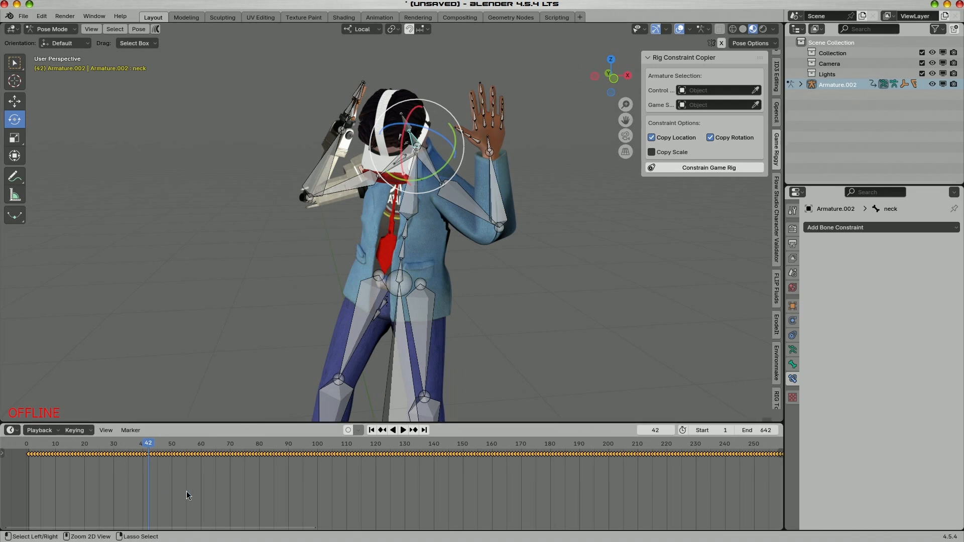
Switch the timeline to the Graph Editor, enlarge it, and expand the neck bone's animation channels.
{"action": "key", "text": "ctrl+Tab"}
{"action": "left_click_drag", "start_coordinate": [287, 423], "coordinate": [301, 279]}
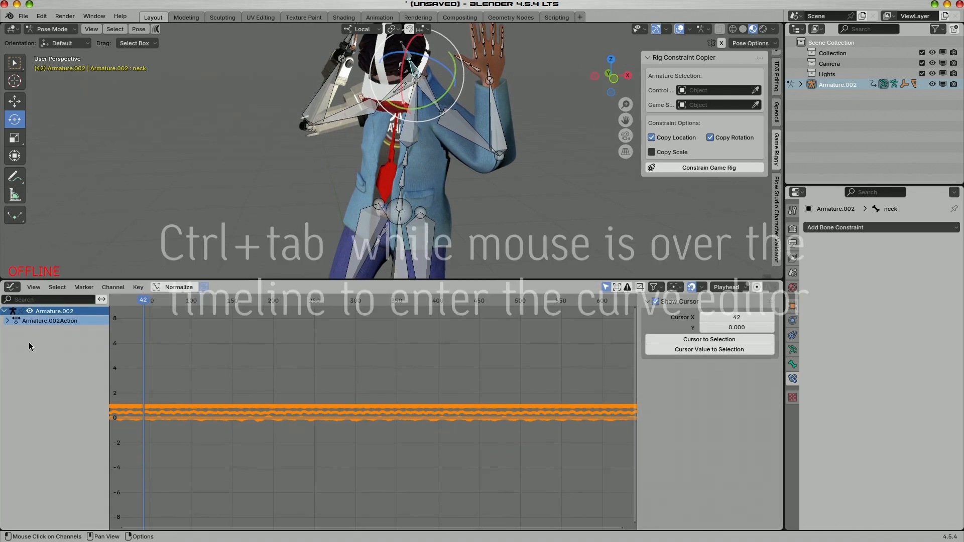
{"action": "left_click", "coordinate": [7, 321]}
{"action": "left_click", "coordinate": [11, 329]}
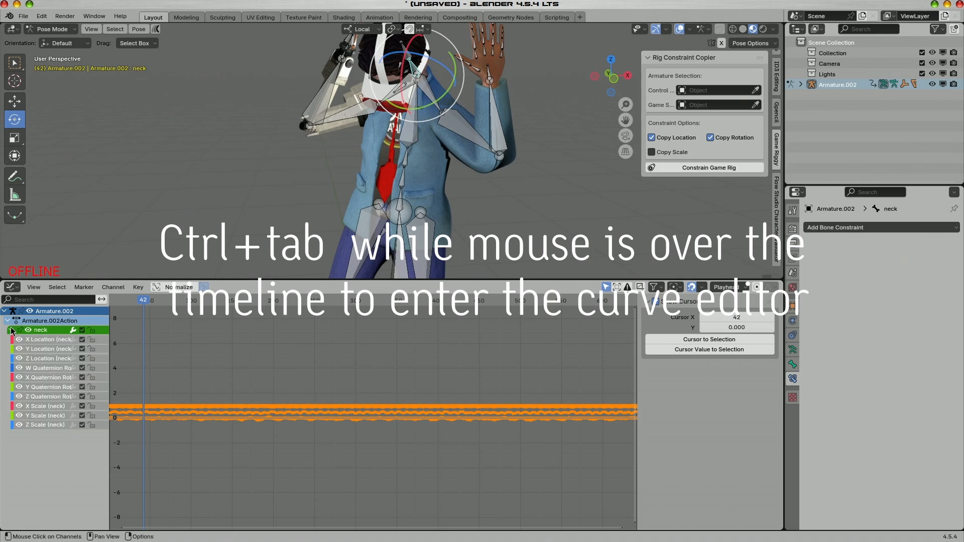
Try shifting the neck's Z and Y Quaternion Rotation curves vertically to correct the head tilt.
{"action": "left_click", "coordinate": [46, 397]}
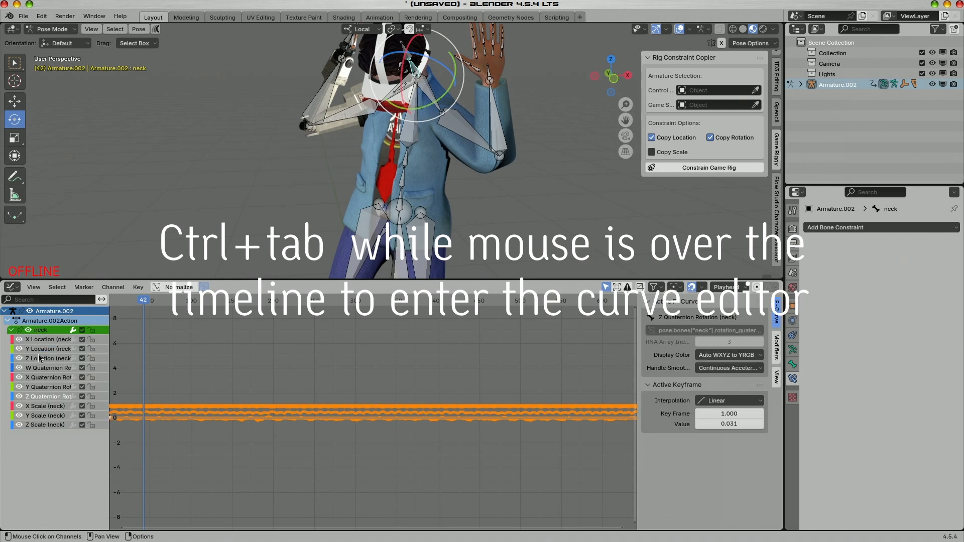
{"action": "left_click", "coordinate": [48, 388]}
{"action": "left_click", "coordinate": [46, 398]}
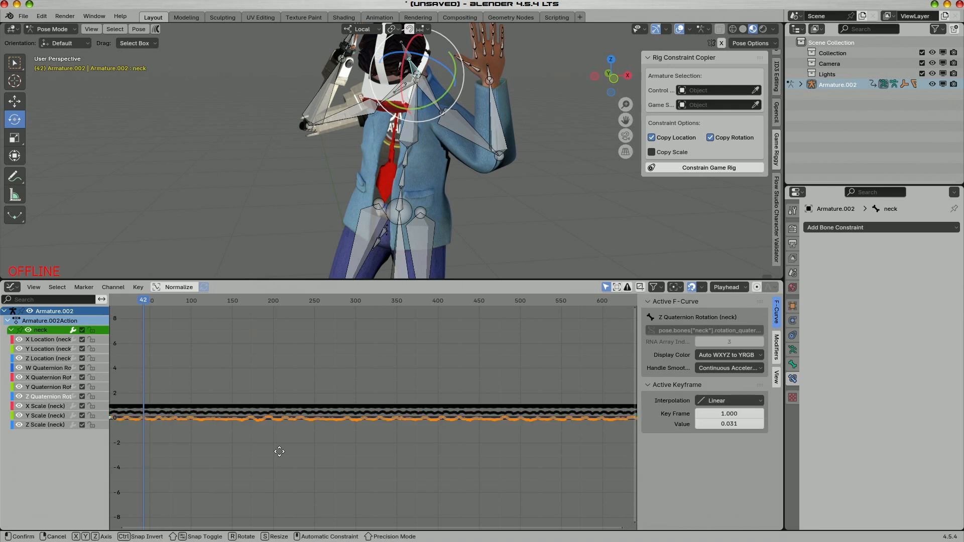
{"action": "key", "text": "g"}
{"action": "key", "text": "y"}
{"action": "right_click", "coordinate": [282, 456]}
{"action": "double_click", "coordinate": [35, 389]}
{"action": "key", "text": "g"}
{"action": "key", "text": "y"}
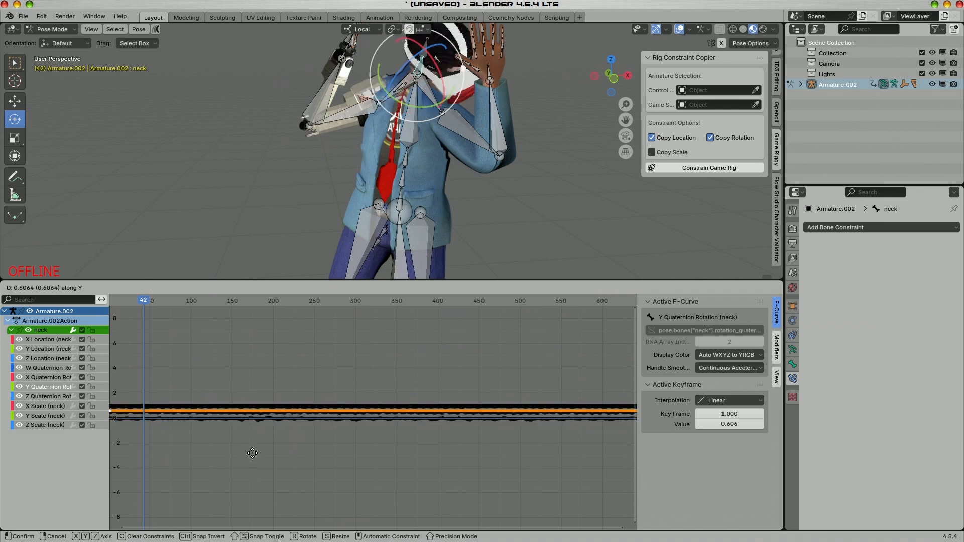
{"action": "right_click", "coordinate": [251, 448]}
Lower the neck's entire X Quaternion Rotation curve by about 0.364 and play the animation in the timeline.
{"action": "double_click", "coordinate": [55, 379]}
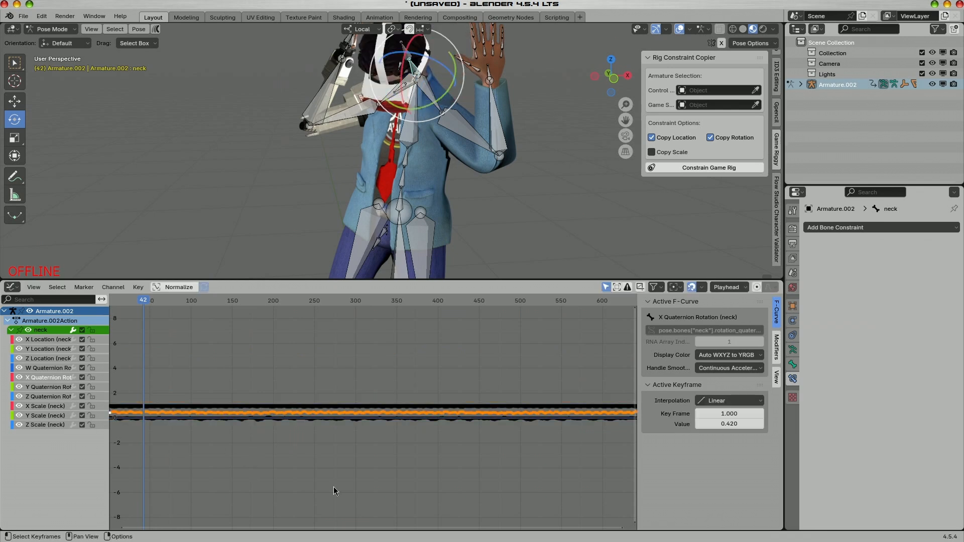
{"action": "key", "text": "g"}
{"action": "key", "text": "y"}
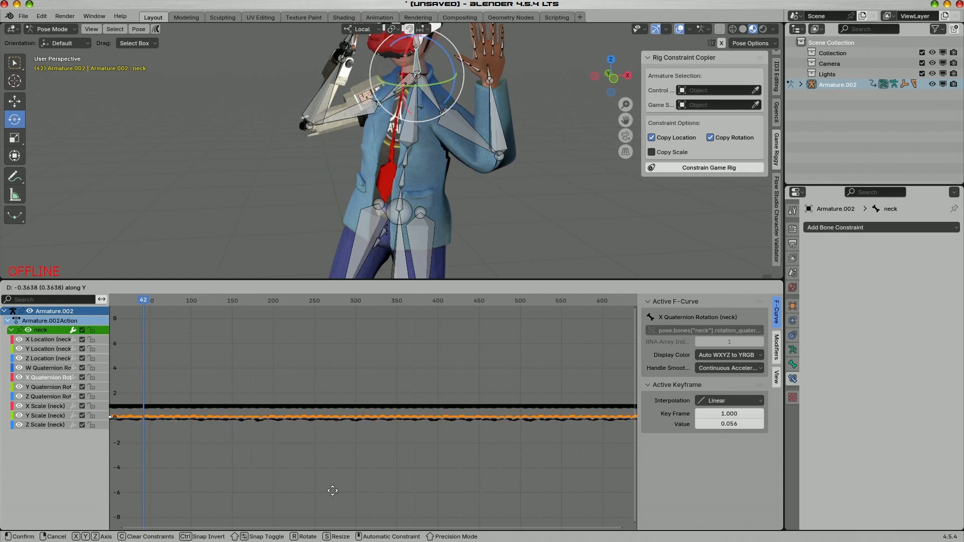
{"action": "left_click", "coordinate": [332, 491]}
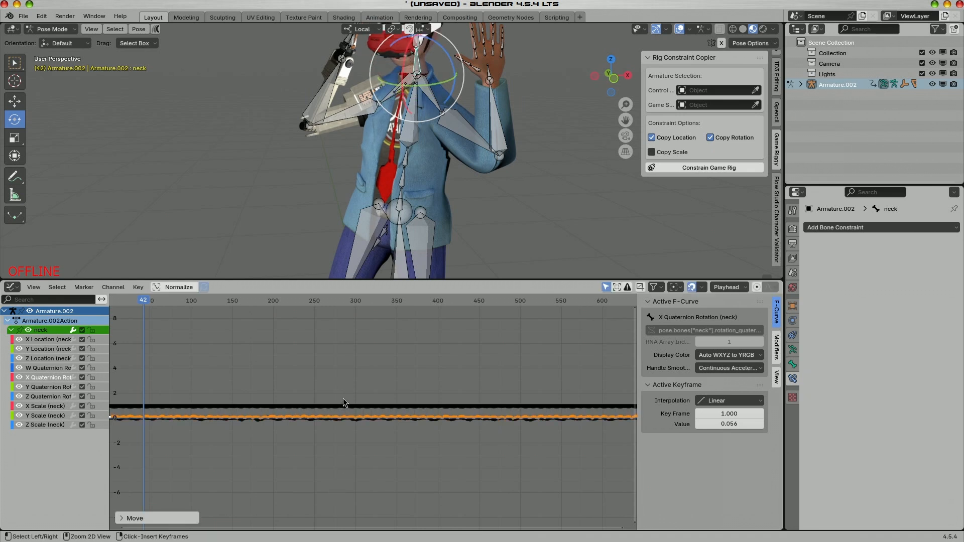
{"action": "key", "text": "ctrl+Tab"}
{"action": "key", "text": "space"}
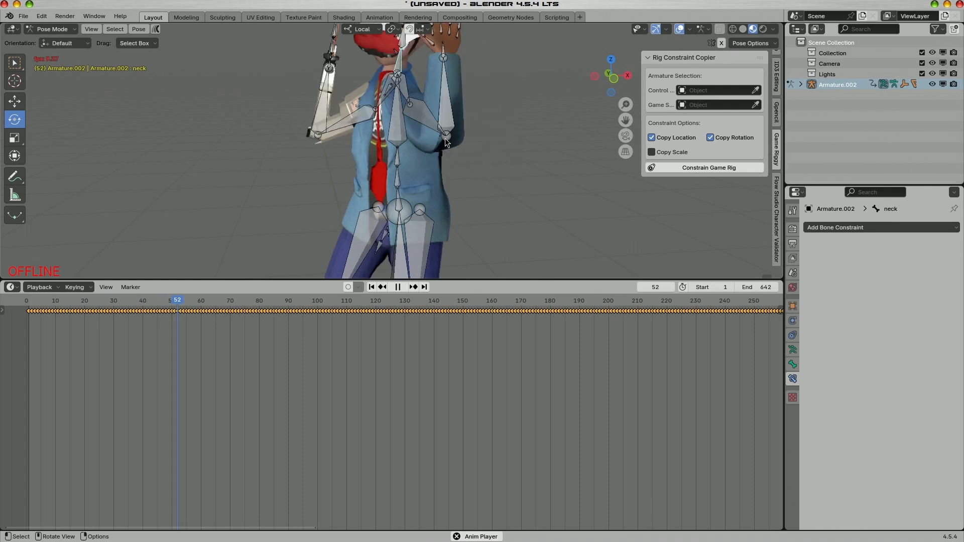
{"action": "key", "text": "space"}
Shift the shoulder.R bone's entire X Quaternion Rotation curve upward in the Graph Editor to raise the right shoulder.
{"action": "left_click_drag", "start_coordinate": [431, 104], "coordinate": [455, 49]}
{"action": "left_click", "coordinate": [358, 108]}
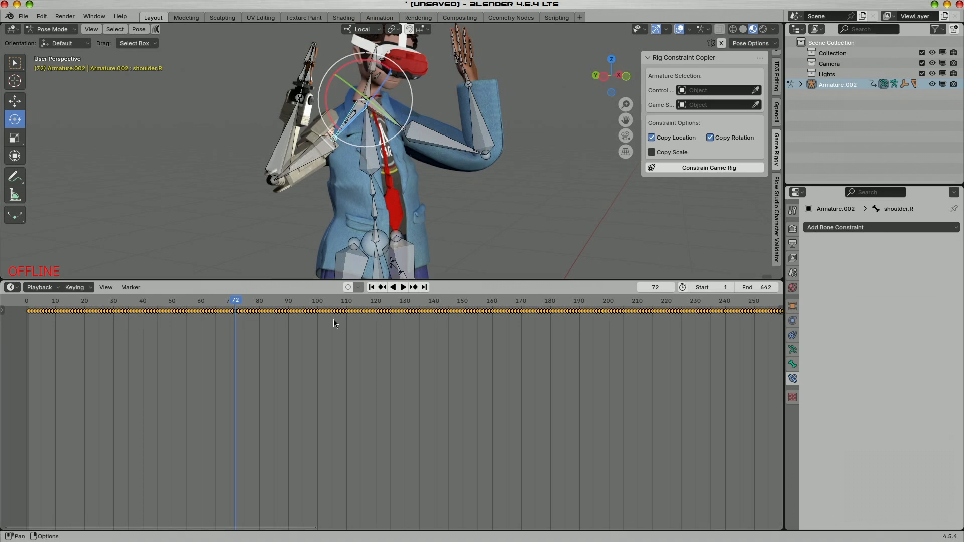
{"action": "key", "text": "ctrl+Tab"}
{"action": "left_click", "coordinate": [11, 330]}
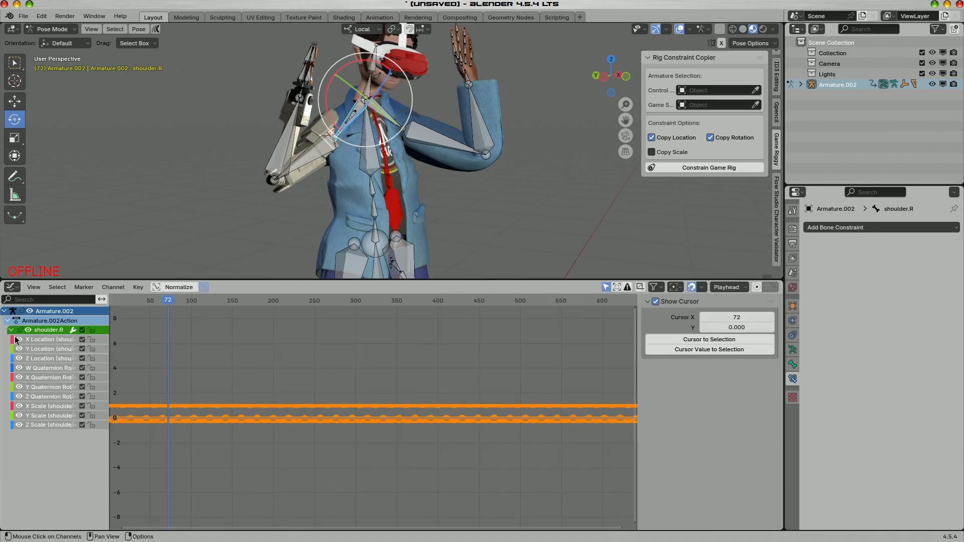
{"action": "left_click", "coordinate": [163, 403]}
{"action": "left_click", "coordinate": [50, 377]}
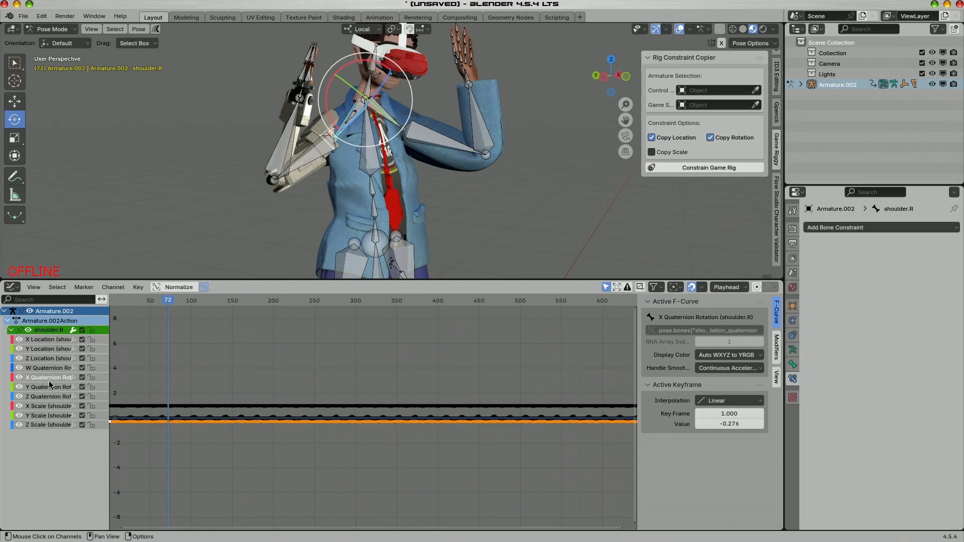
{"action": "key", "text": "g"}
{"action": "key", "text": "y"}
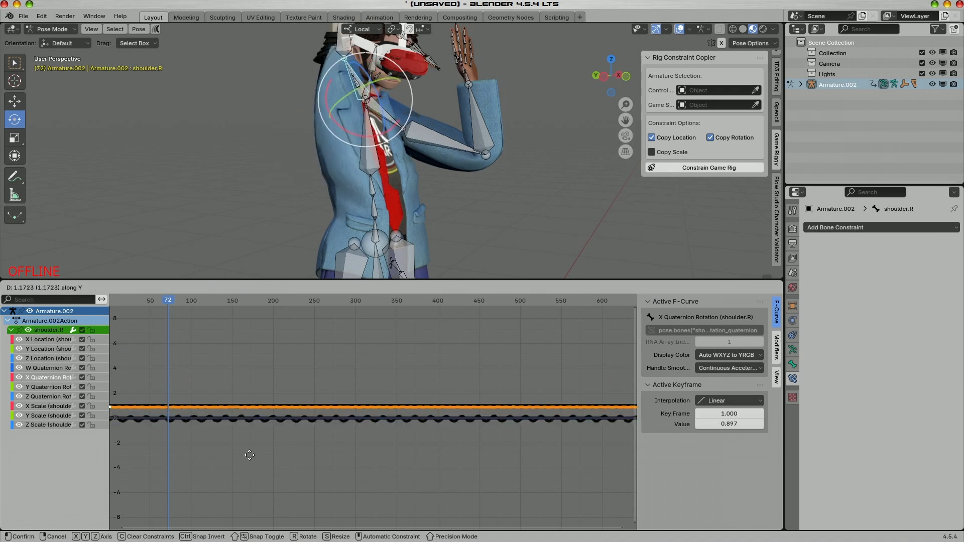
{"action": "left_click", "coordinate": [246, 462]}
Shift the shoulder.L bone's entire X Quaternion Rotation curve upward by about 0.16 to raise the left shoulder.
{"action": "left_click", "coordinate": [384, 114]}
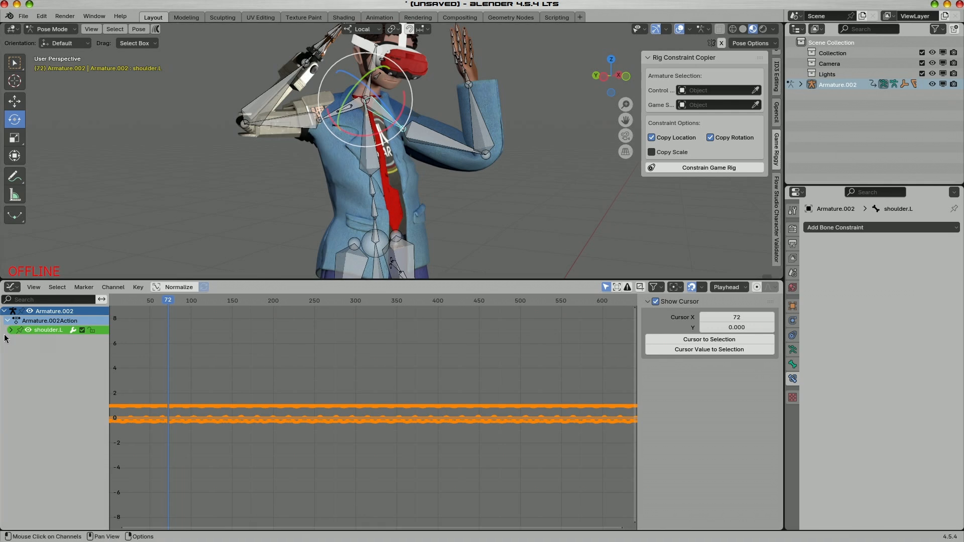
{"action": "left_click", "coordinate": [11, 330]}
{"action": "left_click", "coordinate": [270, 397]}
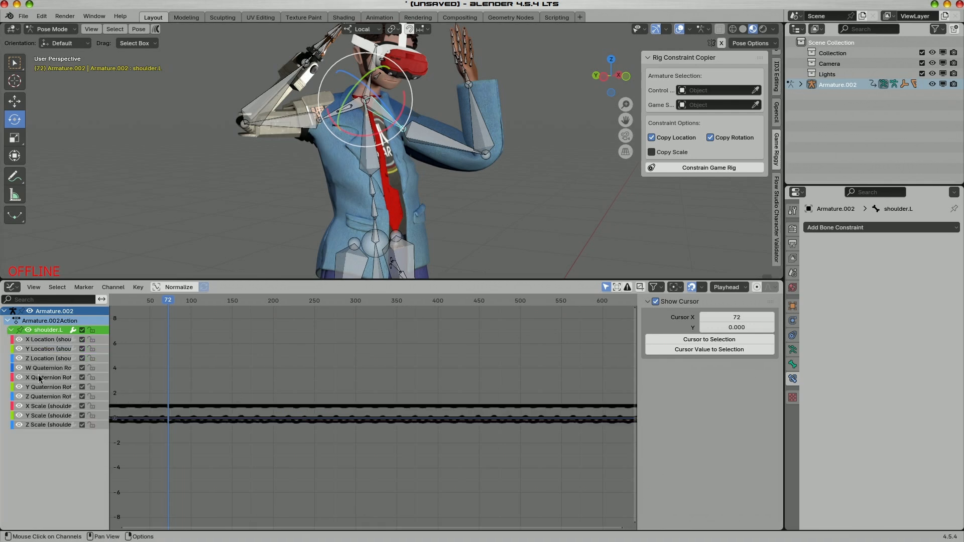
{"action": "left_click", "coordinate": [42, 387]}
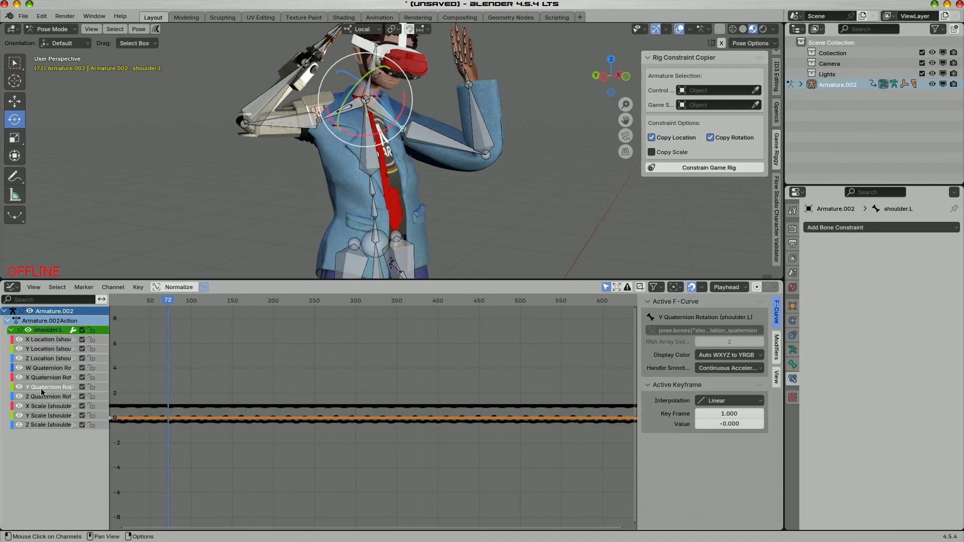
{"action": "key", "text": "y"}
{"action": "right_click", "coordinate": [283, 426]}
{"action": "left_click", "coordinate": [46, 379]}
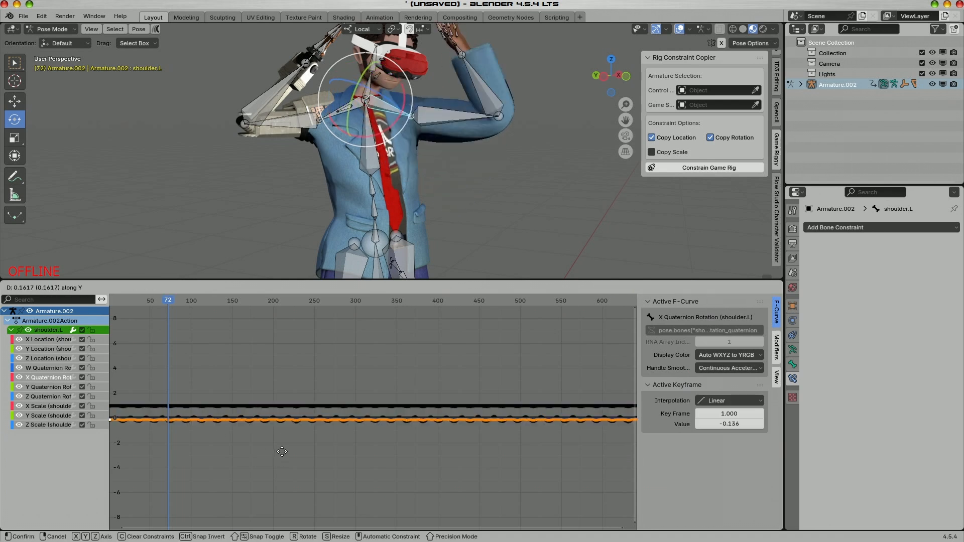
{"action": "left_click", "coordinate": [282, 454]}
Switch the Graph Editor back to the Timeline and play the animation to check both shoulders in motion.
{"action": "key", "text": "shift+F12"}
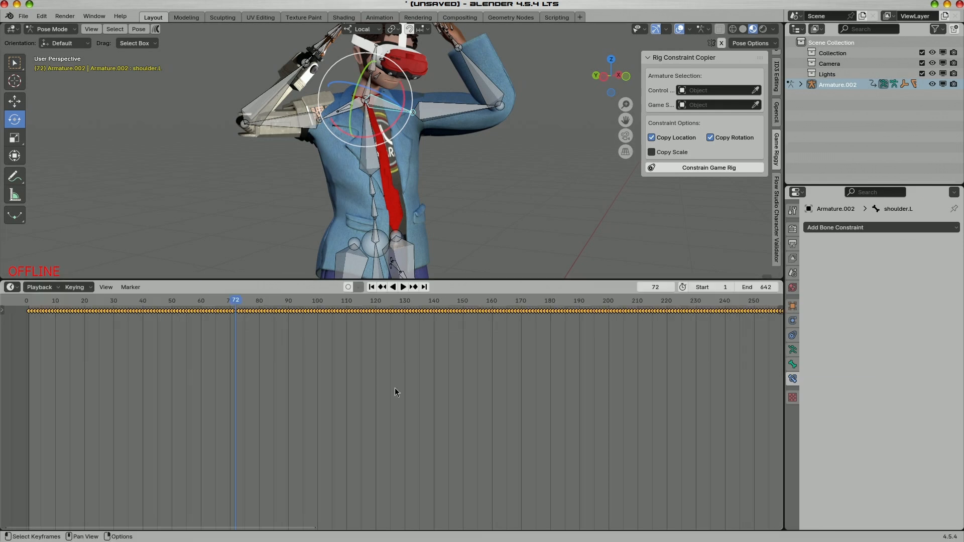
{"action": "left_click_drag", "start_coordinate": [486, 152], "coordinate": [453, 150]}
{"action": "key", "text": "space"}
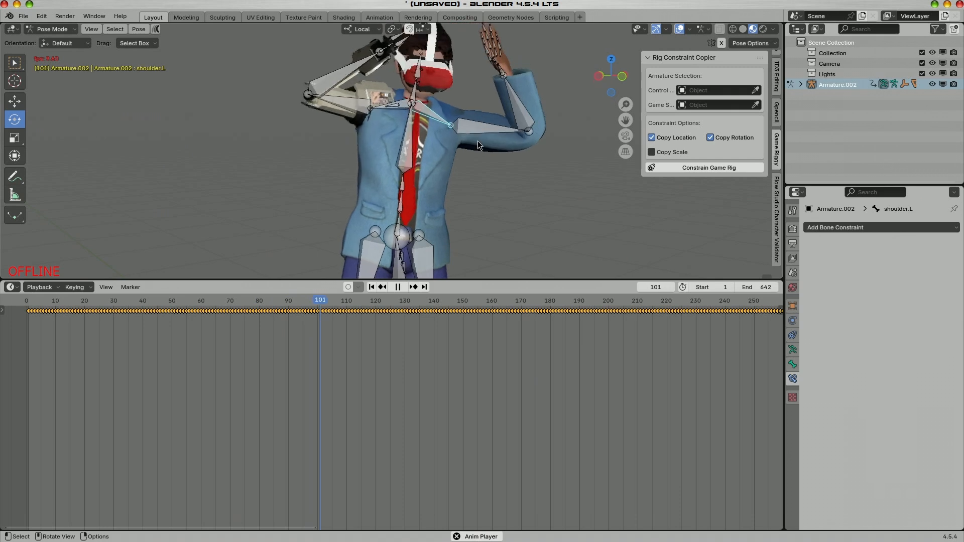
{"action": "scroll", "coordinate": [477, 151], "scroll_direction": "down", "scroll_amount": 4}
{"action": "left_click_drag", "start_coordinate": [477, 152], "coordinate": [453, 196]}
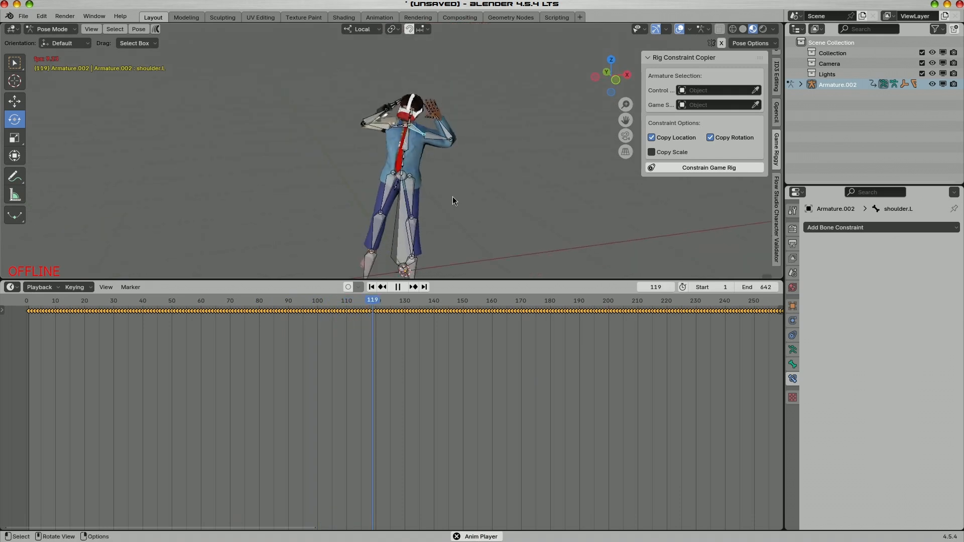
{"action": "scroll", "coordinate": [453, 196], "scroll_direction": "down", "scroll_amount": 2}
Return the armature to Object Mode, pause playback, and examine the character's legs and feet up close.
{"action": "key", "text": "ctrl+Tab"}
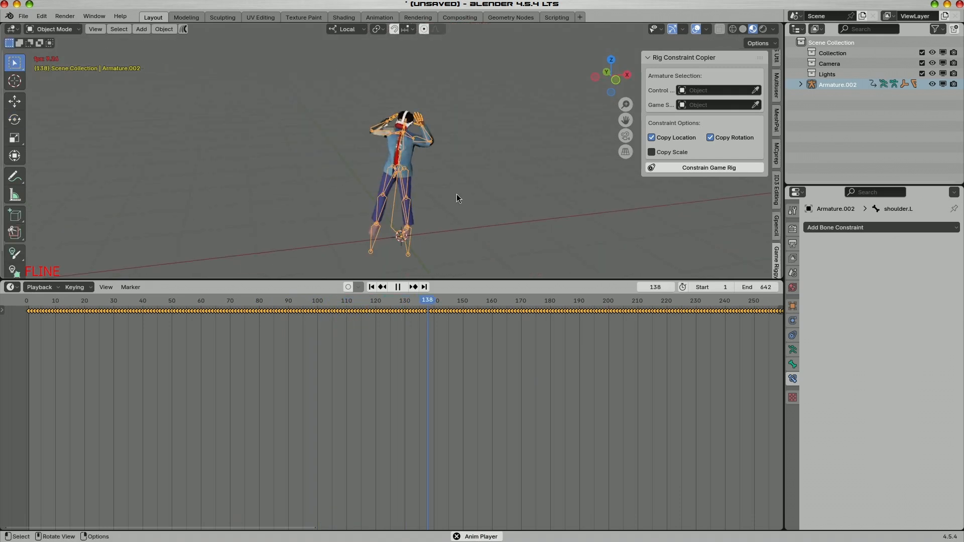
{"action": "scroll", "coordinate": [443, 130], "scroll_direction": "up", "scroll_amount": 6}
{"action": "scroll", "coordinate": [445, 185], "scroll_direction": "up", "scroll_amount": 1}
{"action": "left_click_drag", "start_coordinate": [445, 185], "coordinate": [305, 163]}
{"action": "scroll", "coordinate": [497, 182], "scroll_direction": "up", "scroll_amount": 1}
{"action": "key", "text": "space"}
{"action": "key", "text": "ctrl+Tab"}
{"action": "key", "text": "ctrl+Tab"}
{"action": "scroll", "coordinate": [340, 185], "scroll_direction": "up", "scroll_amount": 1}
{"action": "scroll", "coordinate": [340, 185], "scroll_direction": "up", "scroll_amount": 1}
{"action": "left_click_drag", "start_coordinate": [339, 185], "coordinate": [373, 185]}
{"action": "left_click_drag", "start_coordinate": [340, 122], "coordinate": [345, 164]}
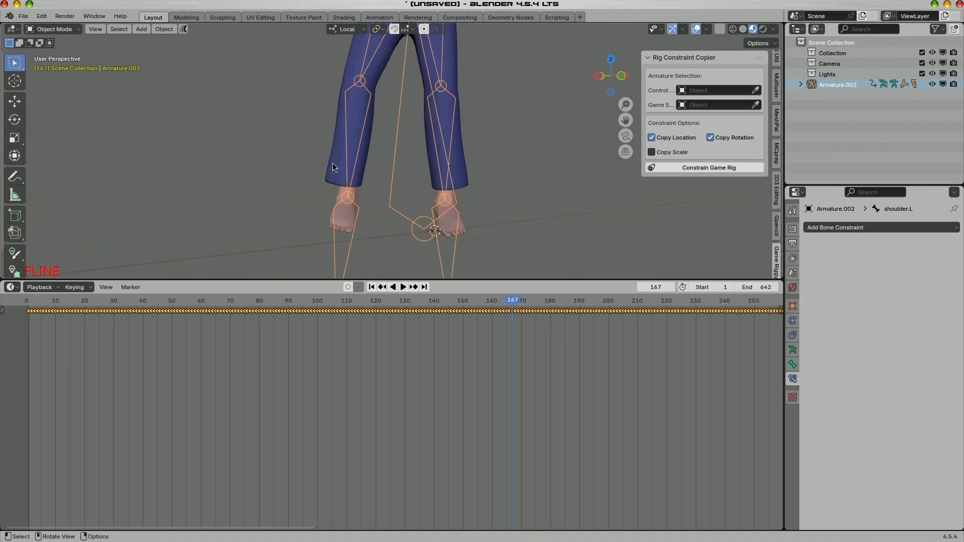
Rewind the animation to frame 1 and examine the character's upper body and arms.
{"action": "left_click", "coordinate": [372, 290]}
{"action": "scroll", "coordinate": [390, 185], "scroll_direction": "down", "scroll_amount": 2}
{"action": "left_click_drag", "start_coordinate": [390, 184], "coordinate": [409, 209]}
{"action": "scroll", "coordinate": [467, 145], "scroll_direction": "down", "scroll_amount": 2}
{"action": "left_click_drag", "start_coordinate": [470, 141], "coordinate": [441, 229]}
{"action": "left_click_drag", "start_coordinate": [442, 230], "coordinate": [478, 162]}
{"action": "scroll", "coordinate": [499, 219], "scroll_direction": "up", "scroll_amount": 3}
{"action": "left_click_drag", "start_coordinate": [478, 161], "coordinate": [456, 199]}
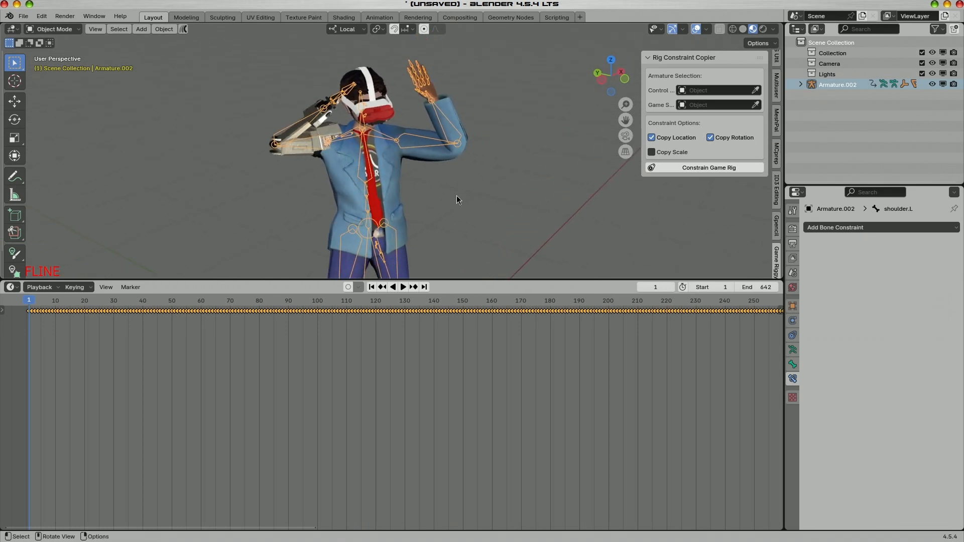
Try raising the upper_arm.L bone's entire Y Quaternion Rotation curve to about 1.172 at frame 1 in the Graph Editor.
{"action": "key", "text": "ctrl+Tab"}
{"action": "left_click", "coordinate": [420, 143]}
{"action": "scroll", "coordinate": [420, 144], "scroll_direction": "up", "scroll_amount": 2}
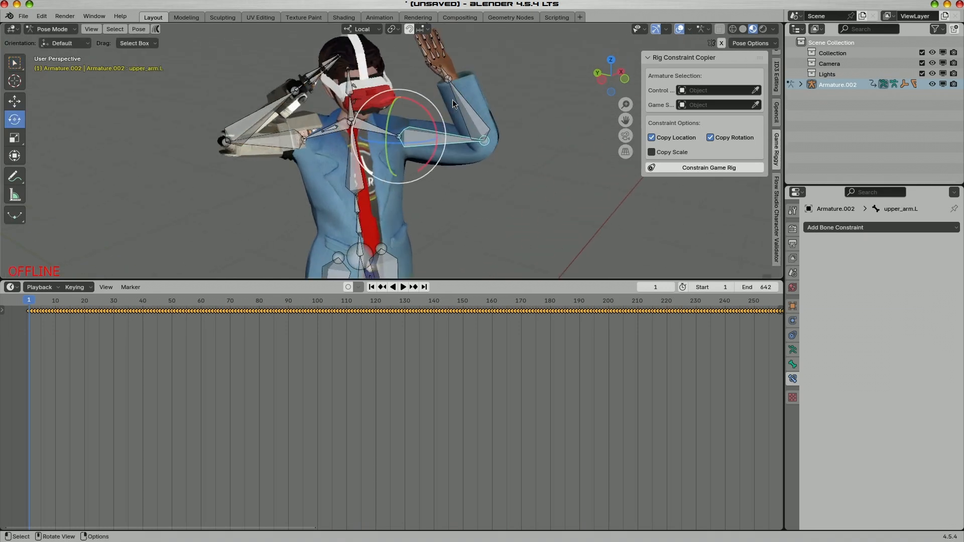
{"action": "left_click_drag", "start_coordinate": [471, 113], "coordinate": [457, 92]}
{"action": "left_click_drag", "start_coordinate": [371, 175], "coordinate": [390, 168]}
{"action": "key", "text": "ctrl+Tab"}
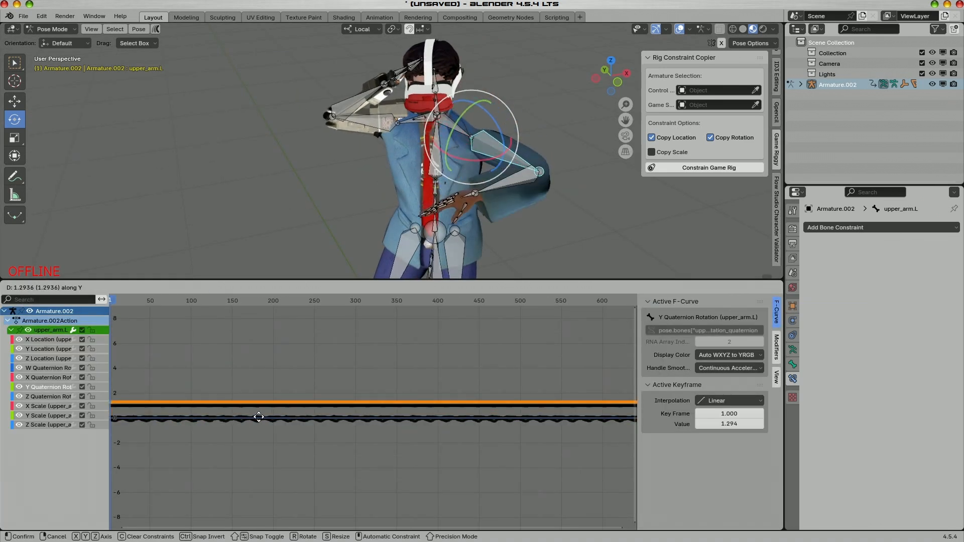
{"action": "key", "text": "y"}
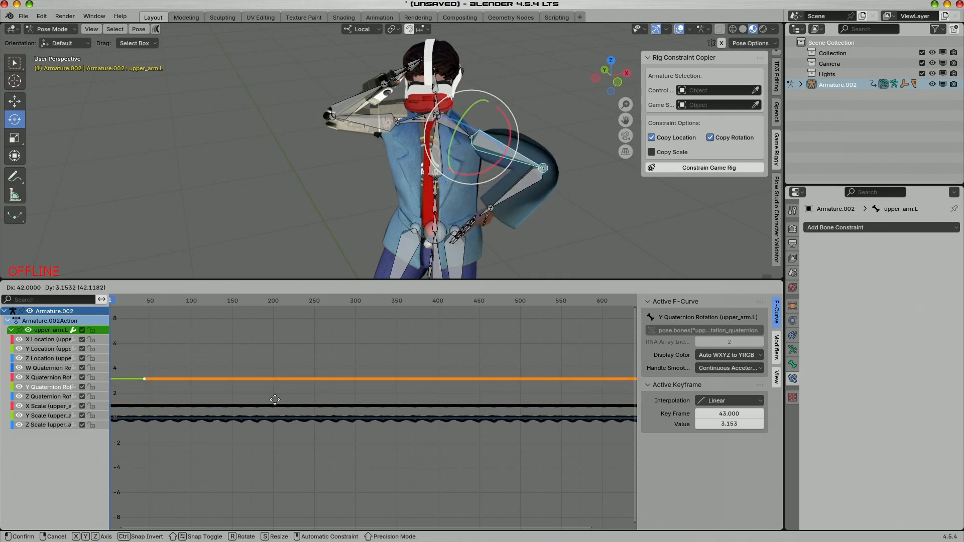
{"action": "key", "text": "y"}
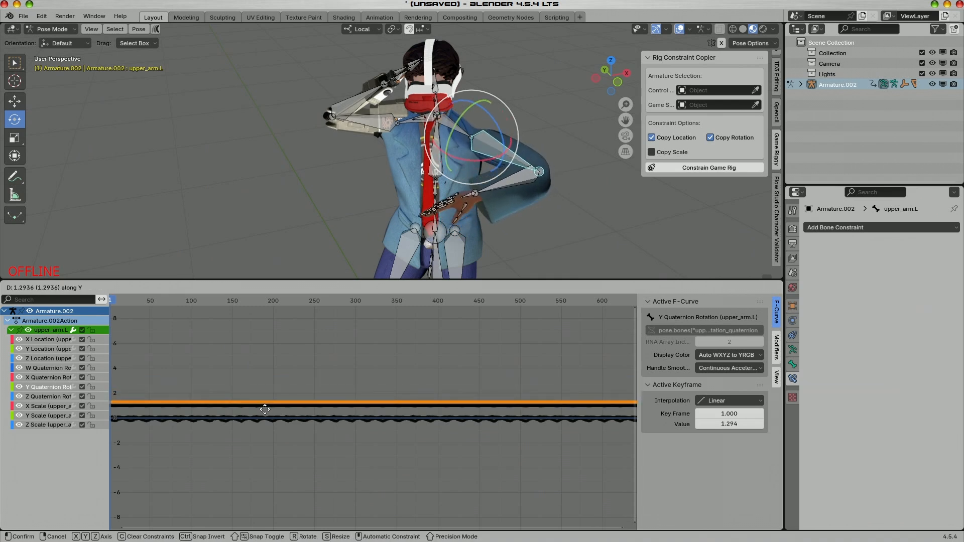
{"action": "left_click", "coordinate": [265, 412]}
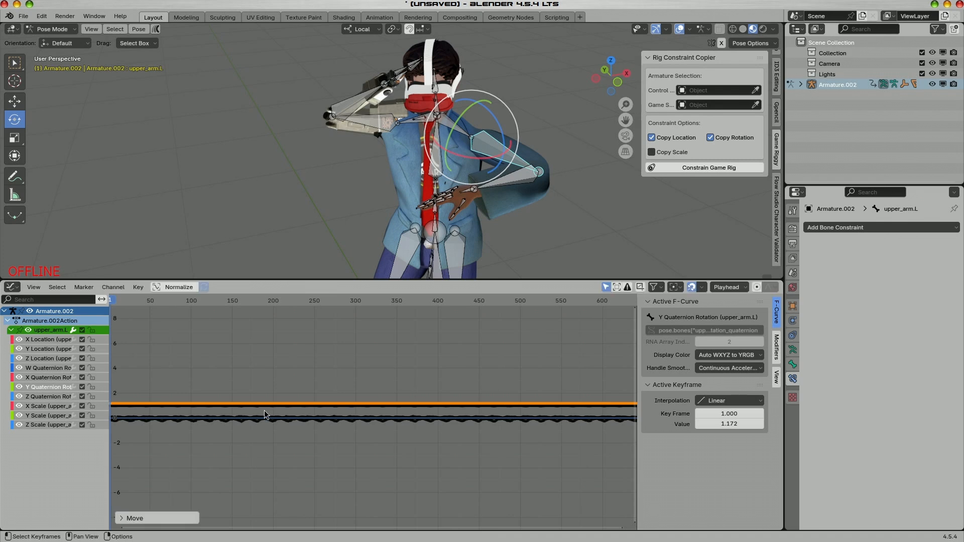
Select the lower_arm.L bone, return to Object Mode, and examine the altered left arm pose.
{"action": "left_click", "coordinate": [492, 219]}
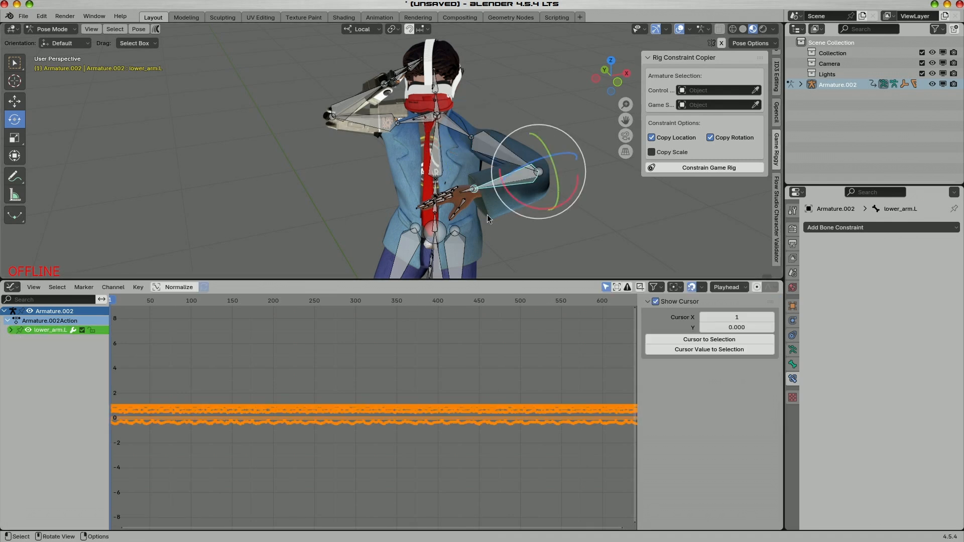
{"action": "scroll", "coordinate": [483, 211], "scroll_direction": "down", "scroll_amount": 3}
{"action": "mouse_move", "coordinate": [482, 210]}
{"action": "left_mouse_down"}
{"action": "mouse_move", "coordinate": [462, 185]}
{"action": "mouse_move", "coordinate": [460, 197]}
{"action": "left_mouse_up"}
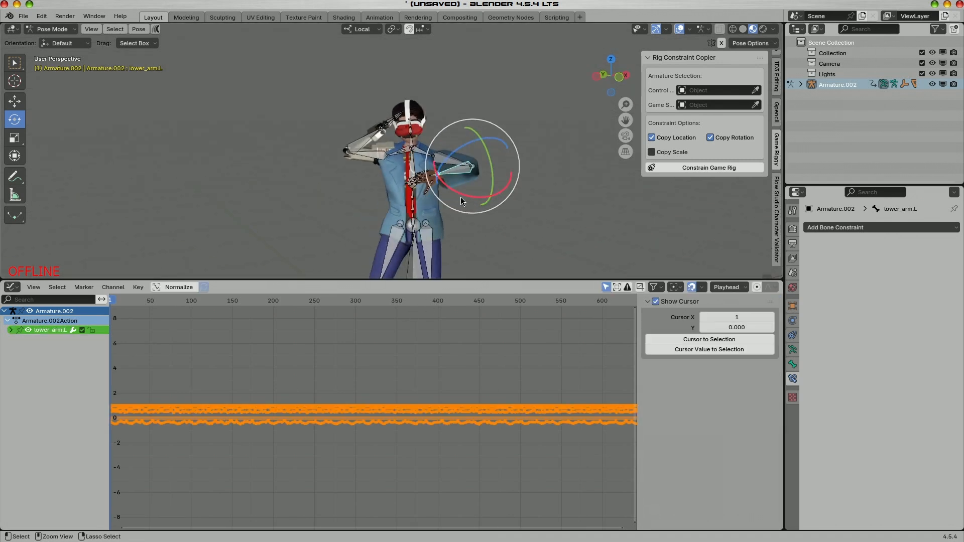
{"action": "key", "text": "ctrl+Tab"}
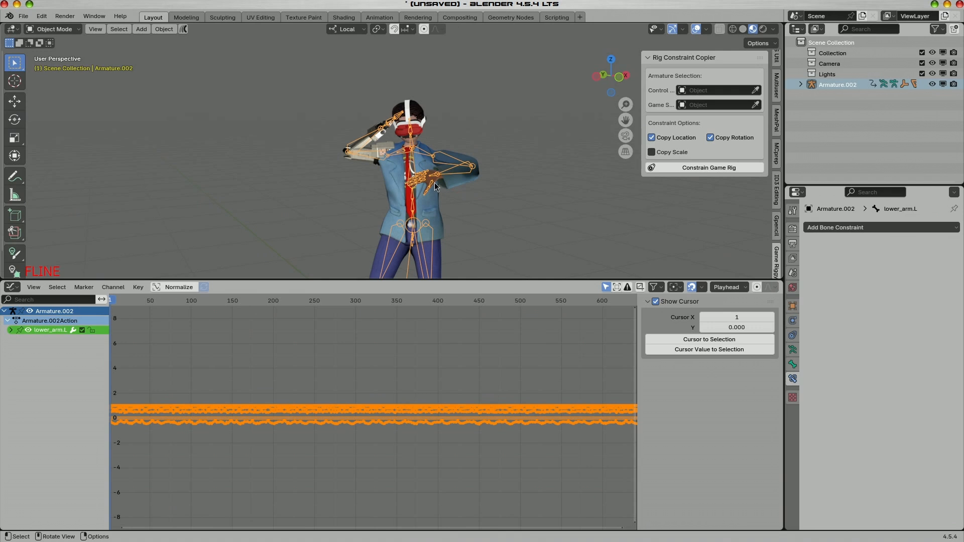
{"action": "left_click_drag", "start_coordinate": [465, 182], "coordinate": [408, 183]}
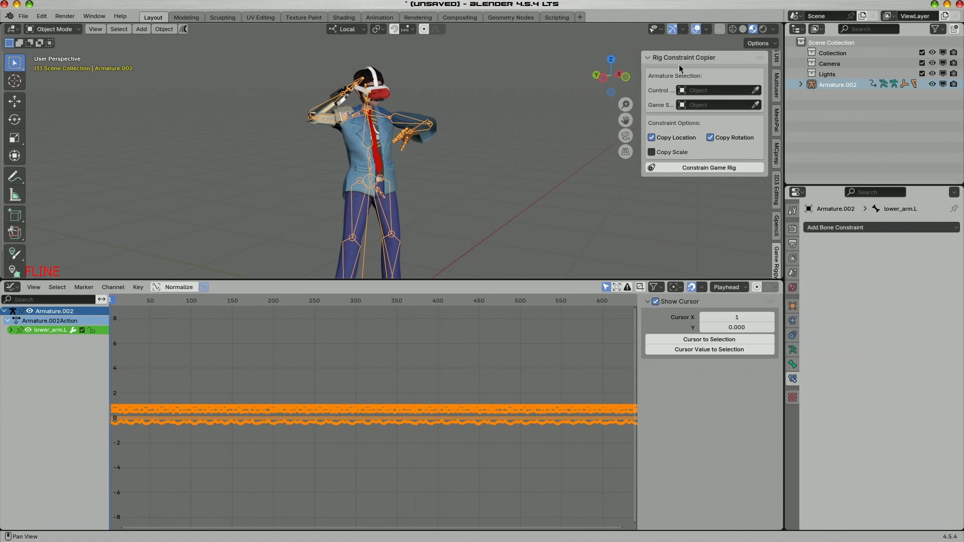
{"action": "left_click", "coordinate": [703, 90]}
{"action": "scroll", "coordinate": [435, 205], "scroll_direction": "up", "scroll_amount": 2}
{"action": "left_click_drag", "start_coordinate": [438, 204], "coordinate": [409, 196]}
Play the animation with the altered left arm, switch to the Timeline, and pause at frame 70.
{"action": "key", "text": "space"}
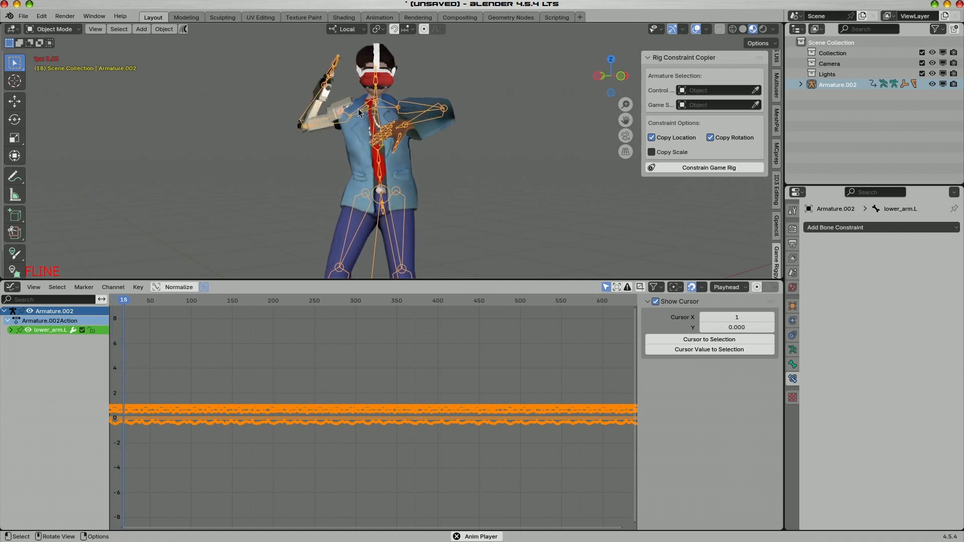
{"action": "left_click_drag", "start_coordinate": [444, 120], "coordinate": [306, 101]}
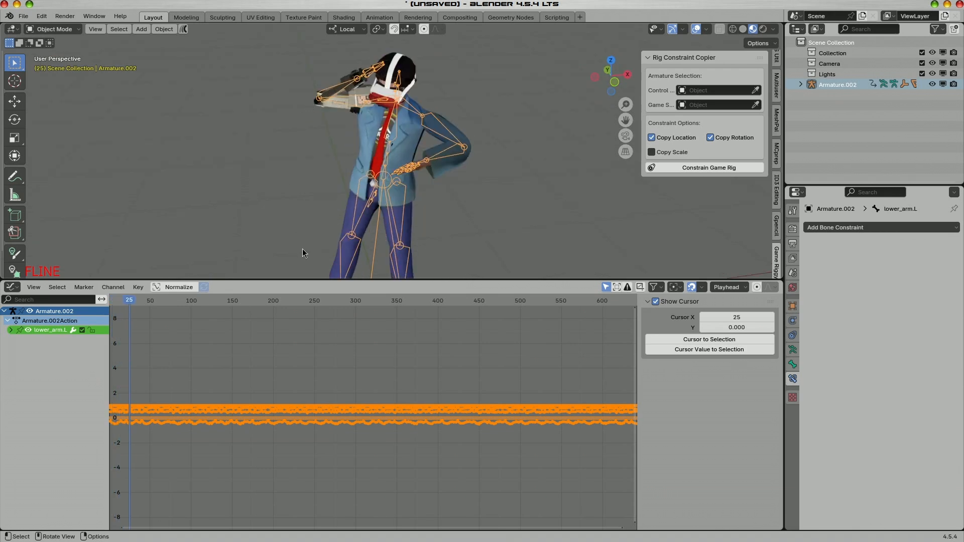
{"action": "key", "text": "shift+F12"}
{"action": "key", "text": "space"}
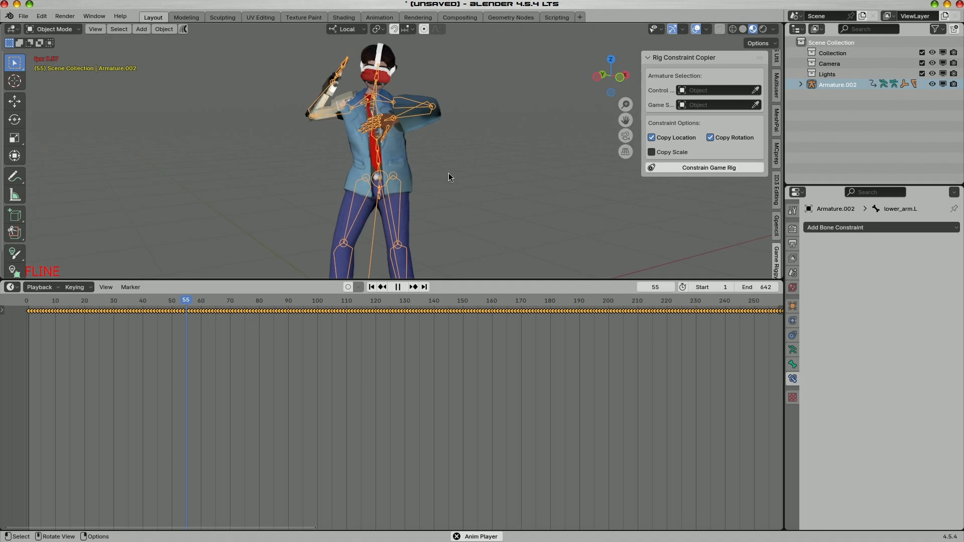
{"action": "left_click_drag", "start_coordinate": [447, 173], "coordinate": [459, 171]}
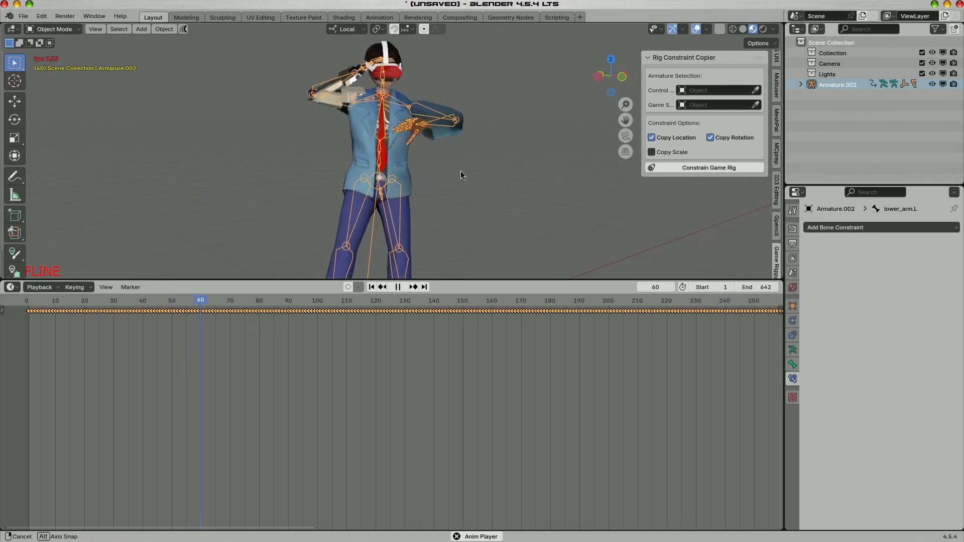
{"action": "key", "text": "space"}
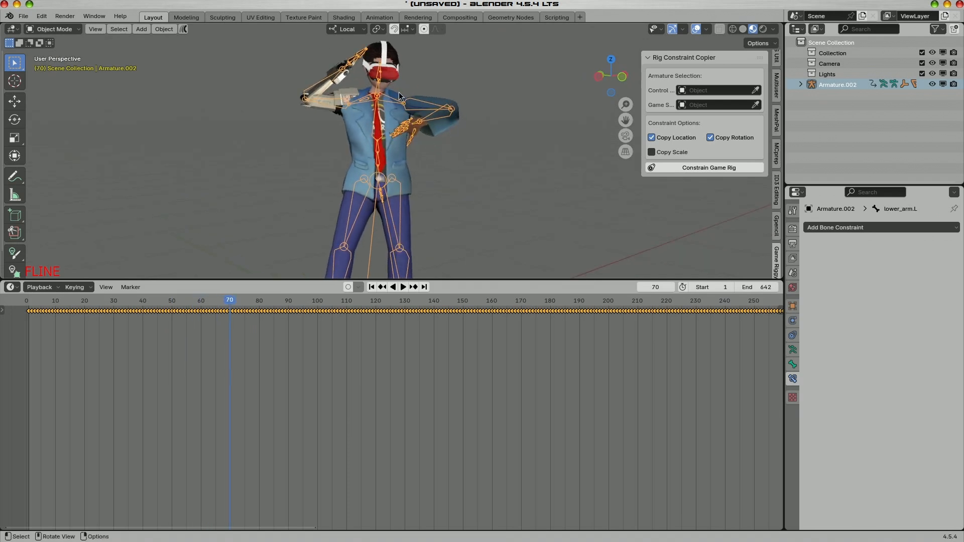
Lower the upper_arm.L bone's entire Y Quaternion Rotation curve to about 0.040 at frame 1 in the Graph Editor.
{"action": "key", "text": "ctrl+Tab"}
{"action": "left_click", "coordinate": [426, 110]}
{"action": "key", "text": "shift+F6"}
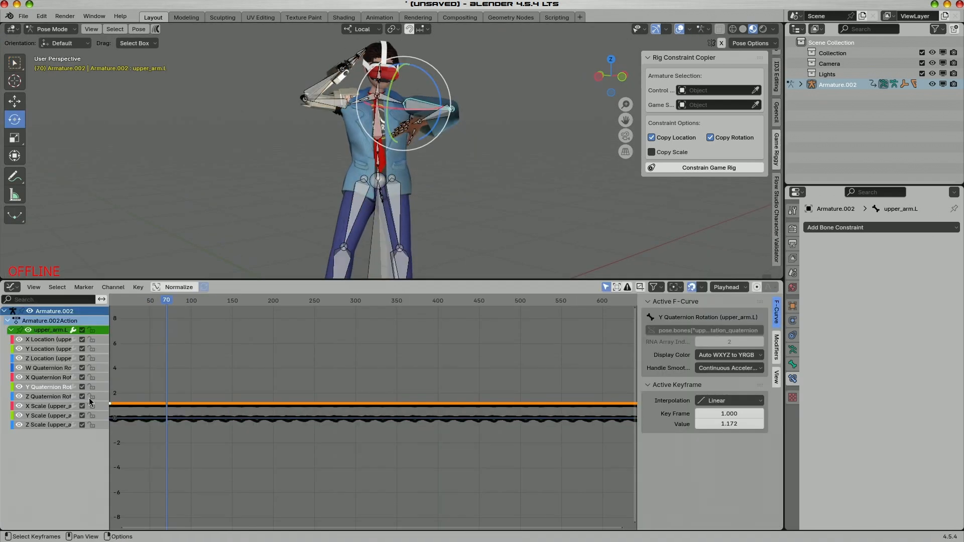
{"action": "key", "text": "g"}
{"action": "key", "text": "y"}
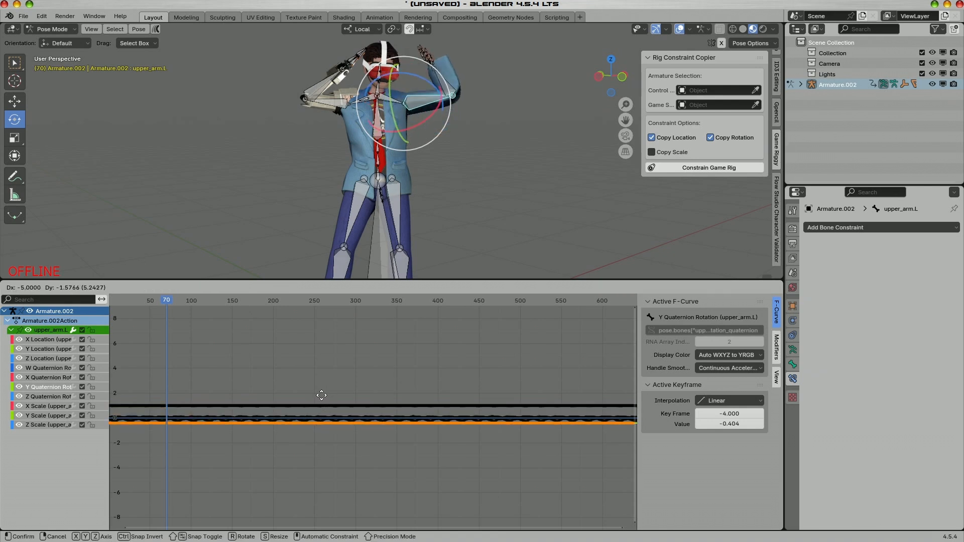
{"action": "left_click", "coordinate": [365, 357]}
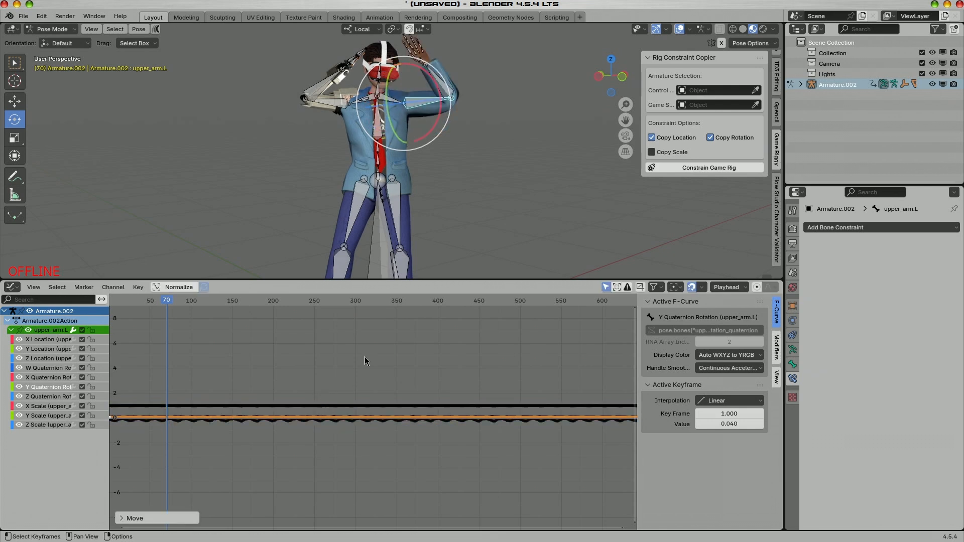
Play the corrected animation in Object Mode to check the arms, and collapse the Rig Constraint Copier settings.
{"action": "key", "text": "ctrl+Tab"}
{"action": "scroll", "coordinate": [463, 210], "scroll_direction": "up", "scroll_amount": 2}
{"action": "left_click_drag", "start_coordinate": [445, 191], "coordinate": [460, 197]}
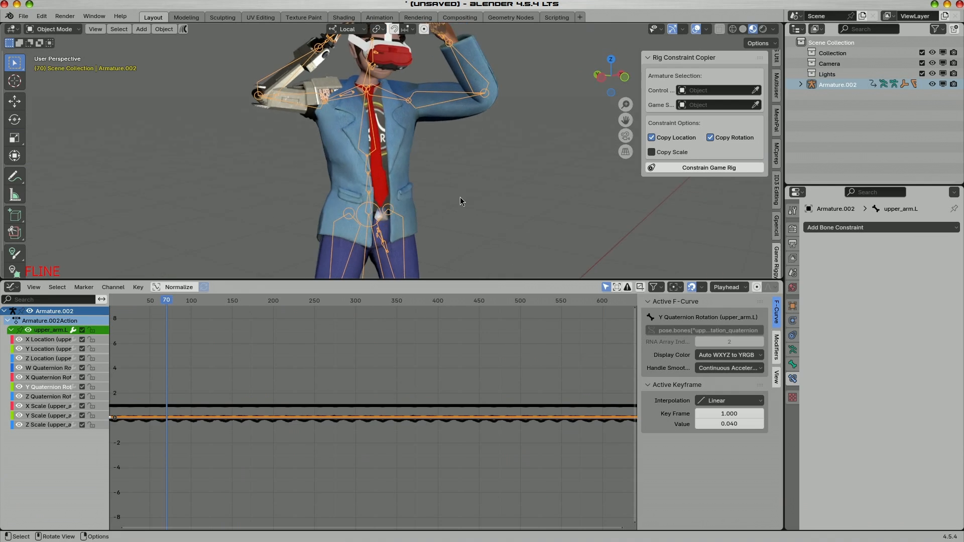
{"action": "key", "text": "space"}
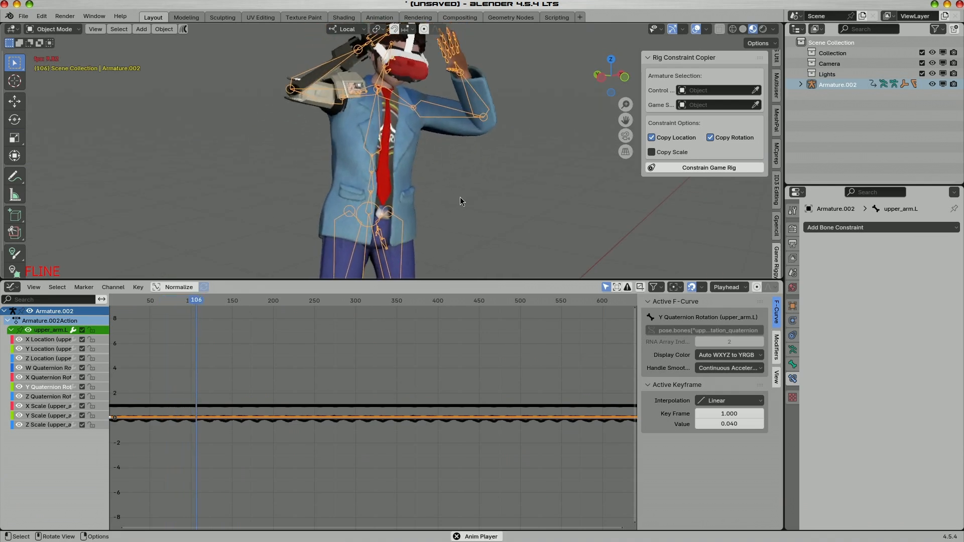
{"action": "left_click_drag", "start_coordinate": [456, 198], "coordinate": [439, 180]}
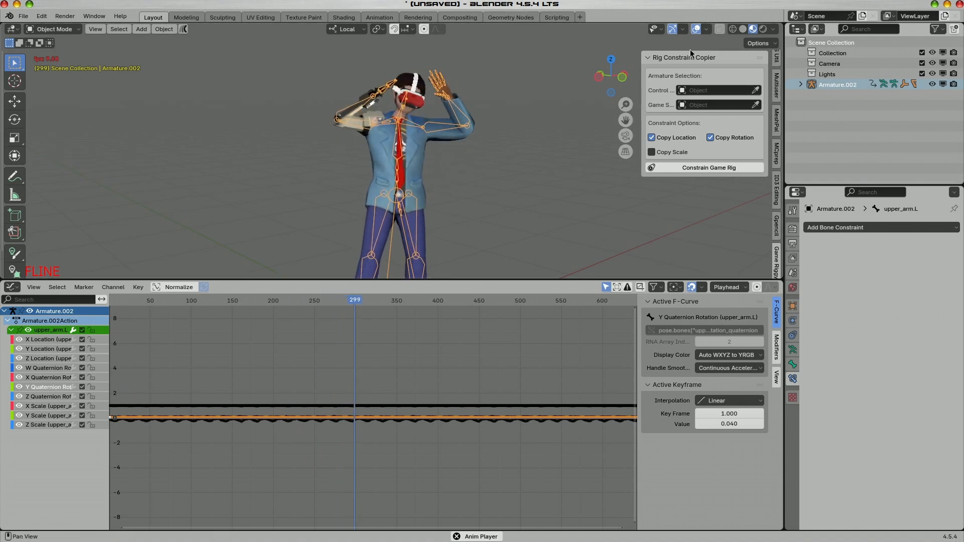
{"action": "left_click", "coordinate": [648, 59]}
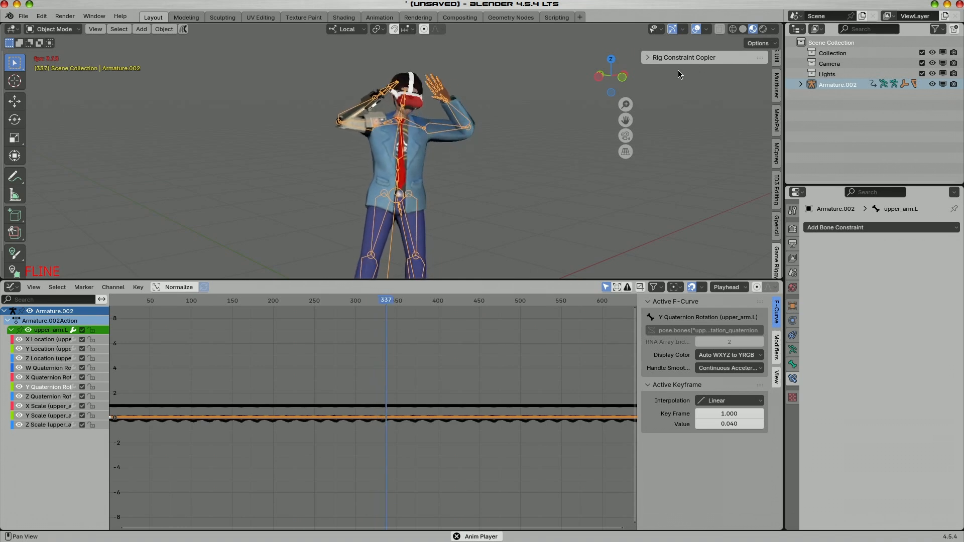